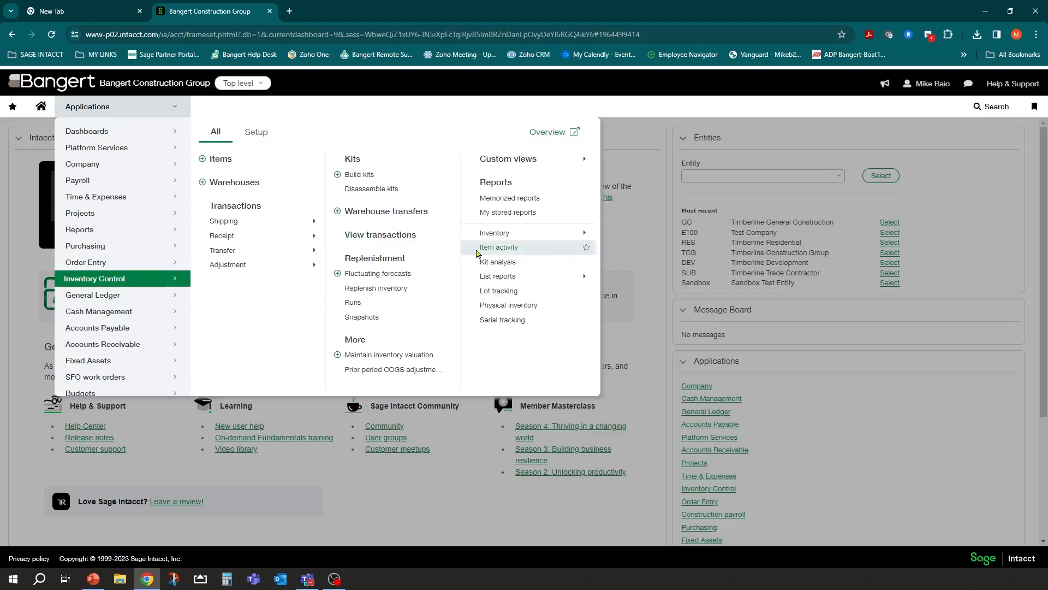
# Step: Open the Inventory Status report from the Inventory Control reports and look over its date and filter options
pyautogui.click(582, 163)
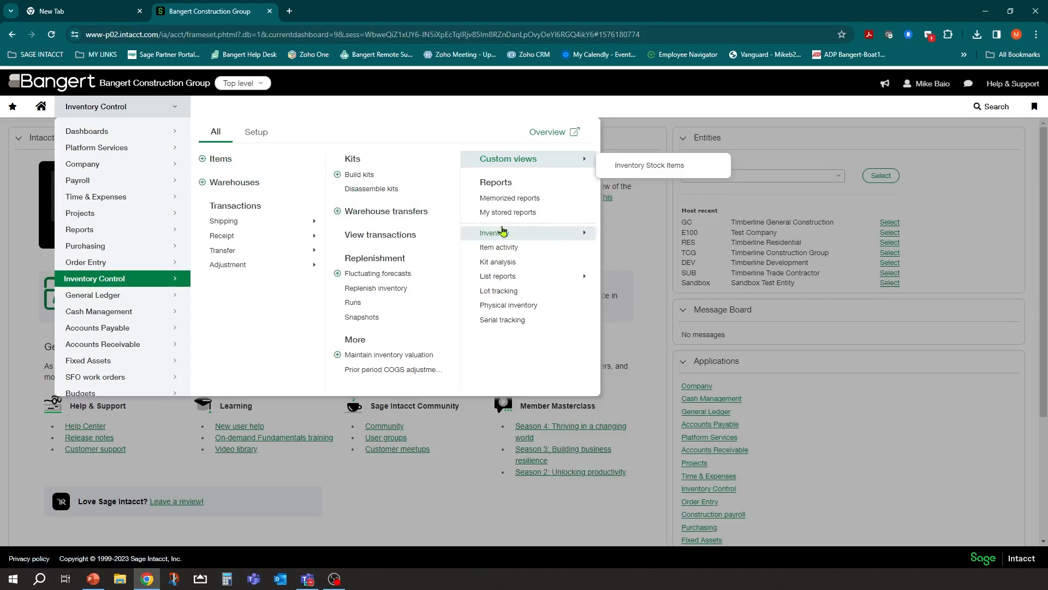
pyautogui.moveTo(541, 237)
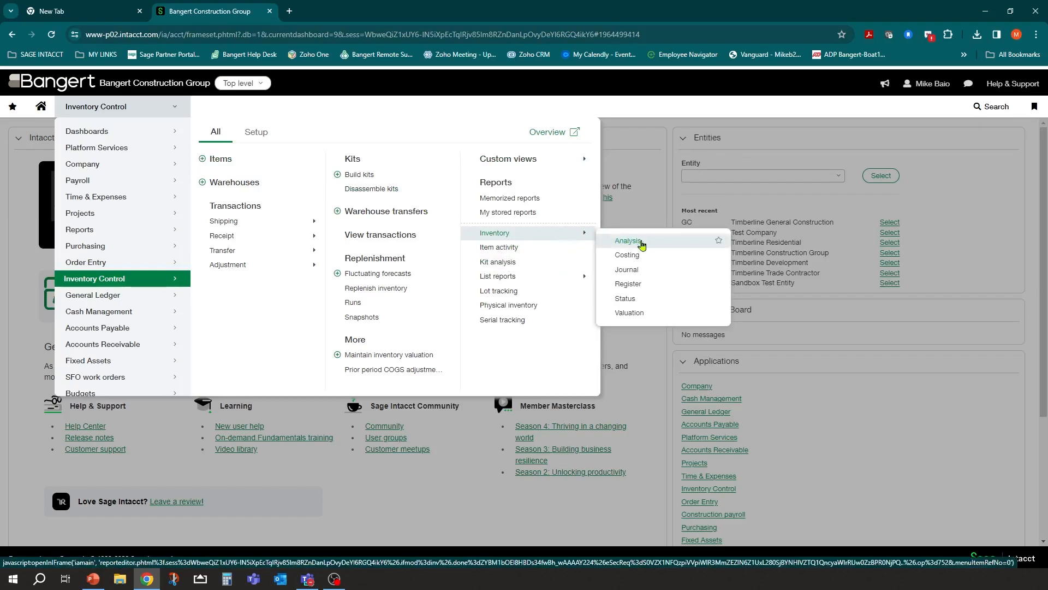
pyautogui.click(628, 302)
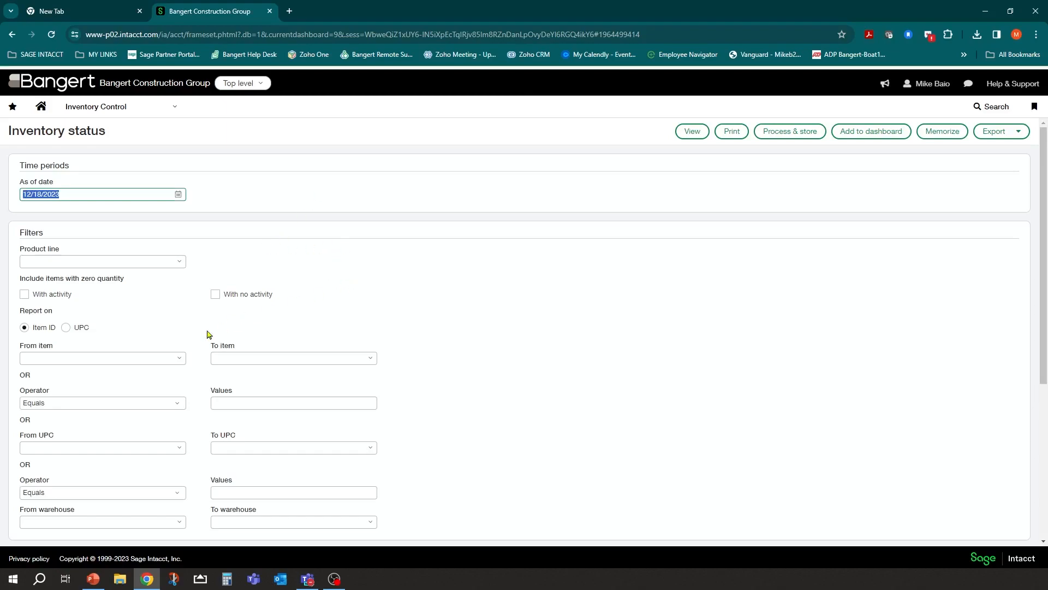
pyautogui.scroll(-2, 429, 324)
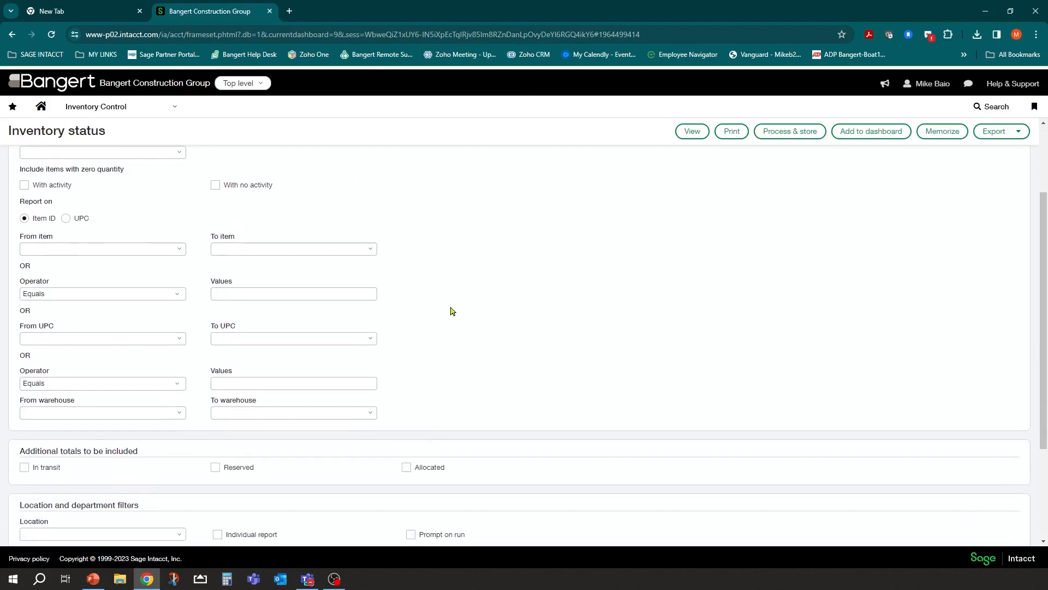
pyautogui.scroll(2, 456, 306)
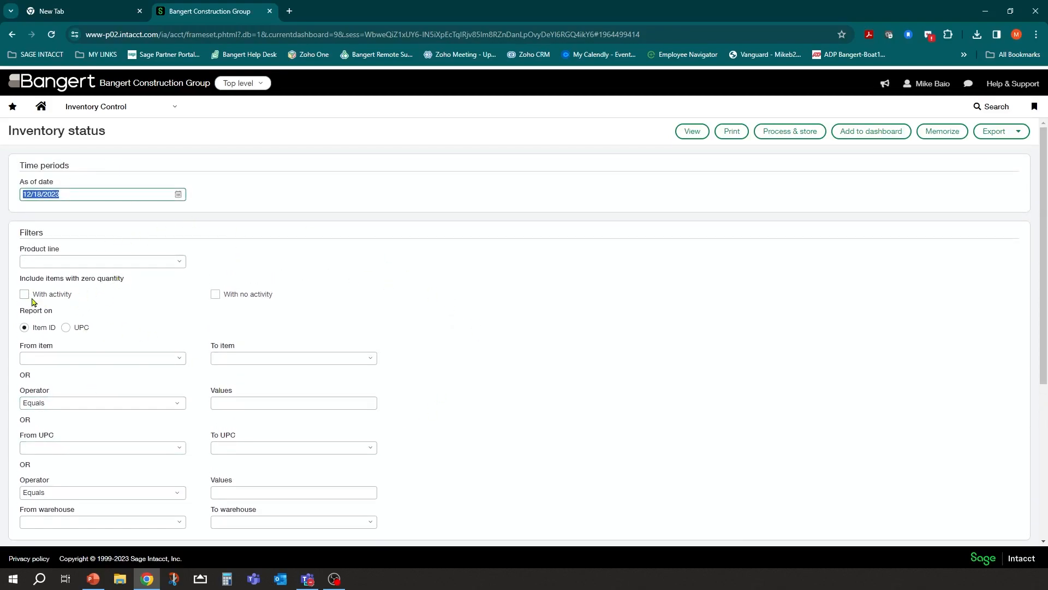
pyautogui.scroll(-1, 92, 298)
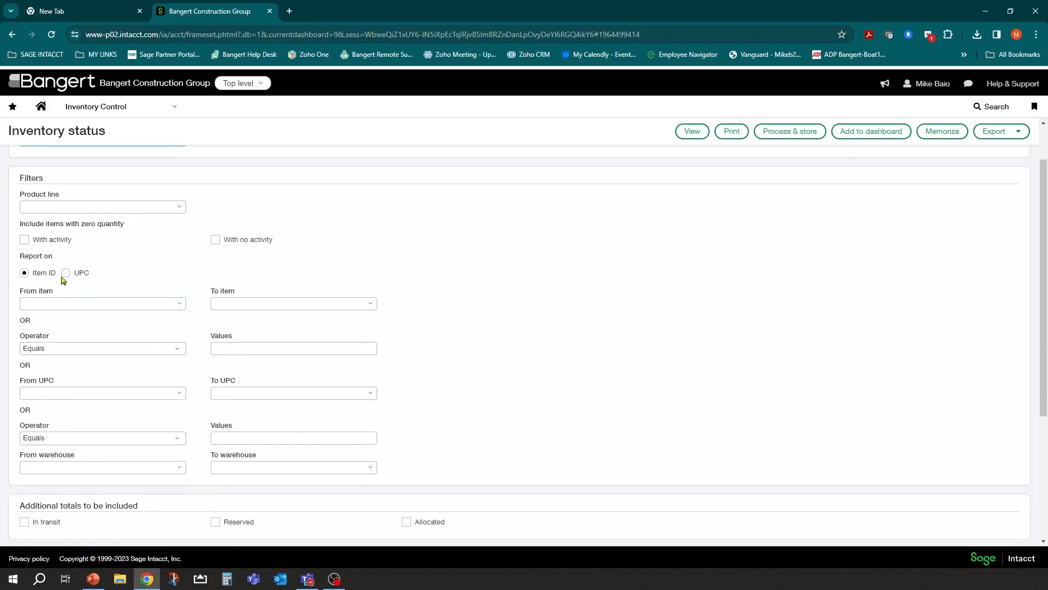
# Step: Limit the Inventory Status report to warehouse GCWH and view the item quantities on screen
pyautogui.click(173, 306)
pyautogui.click(169, 258)
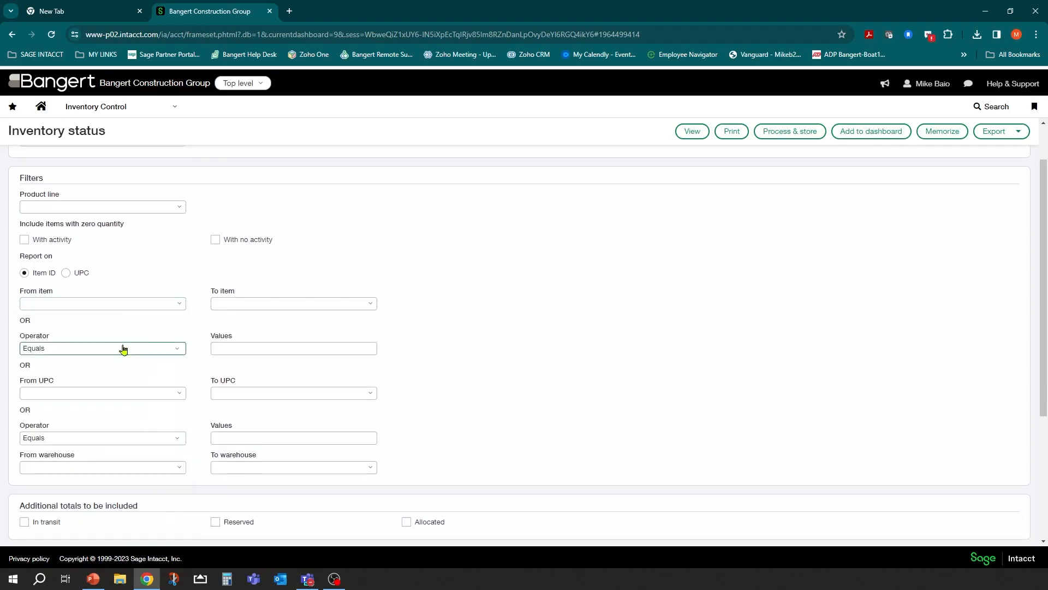
pyautogui.scroll(-1, 196, 382)
pyautogui.click(180, 413)
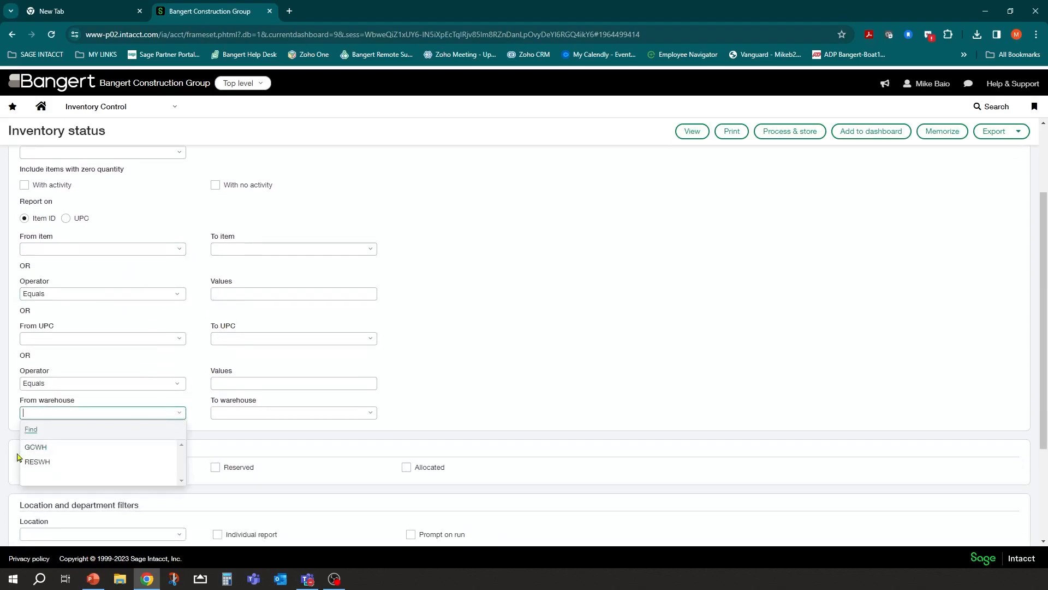
pyautogui.click(36, 447)
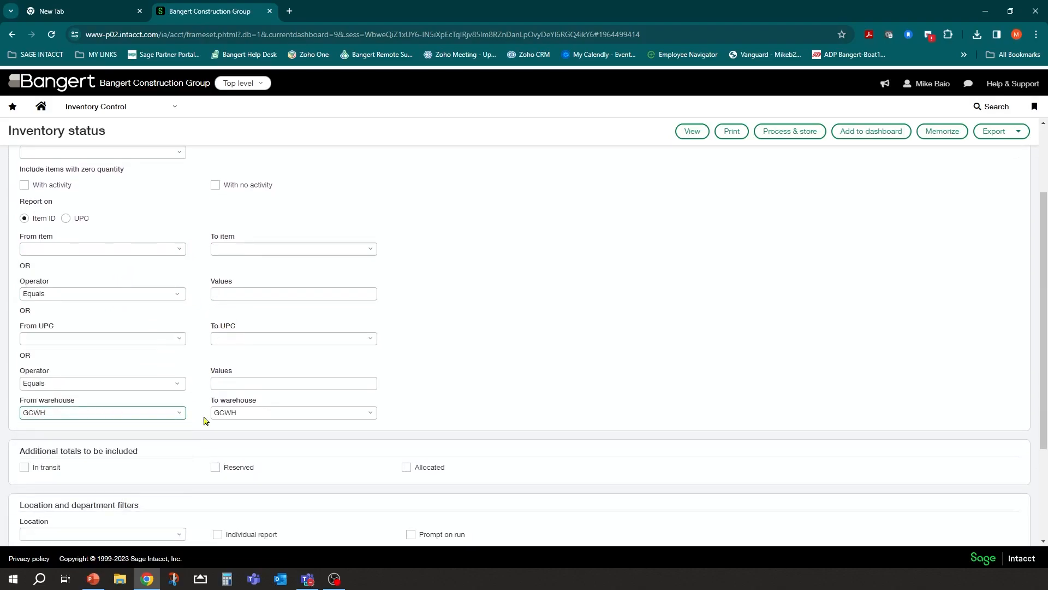
pyautogui.scroll(-3, 445, 338)
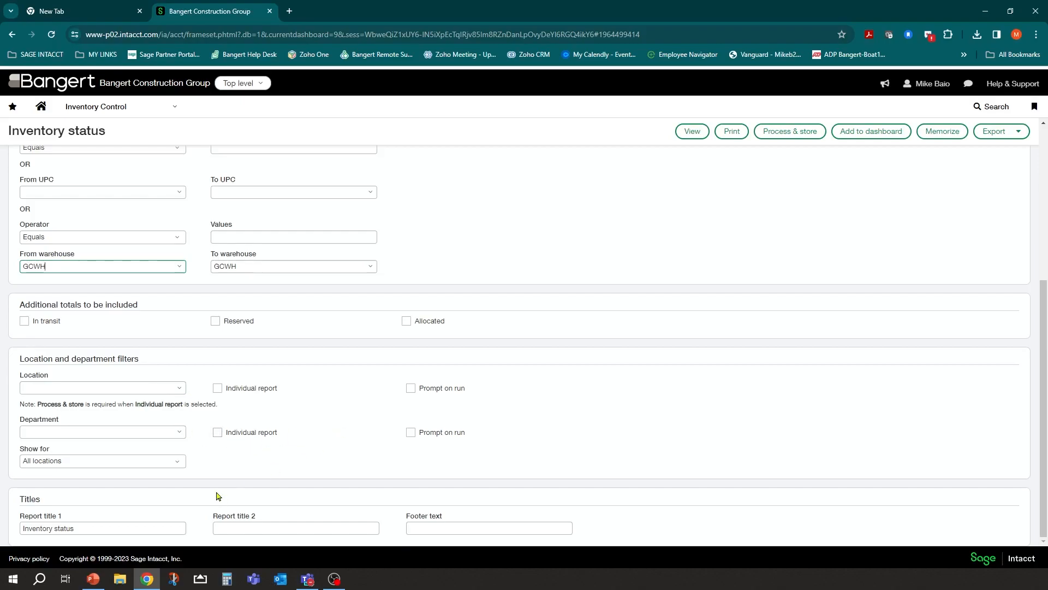
pyautogui.scroll(5, 224, 452)
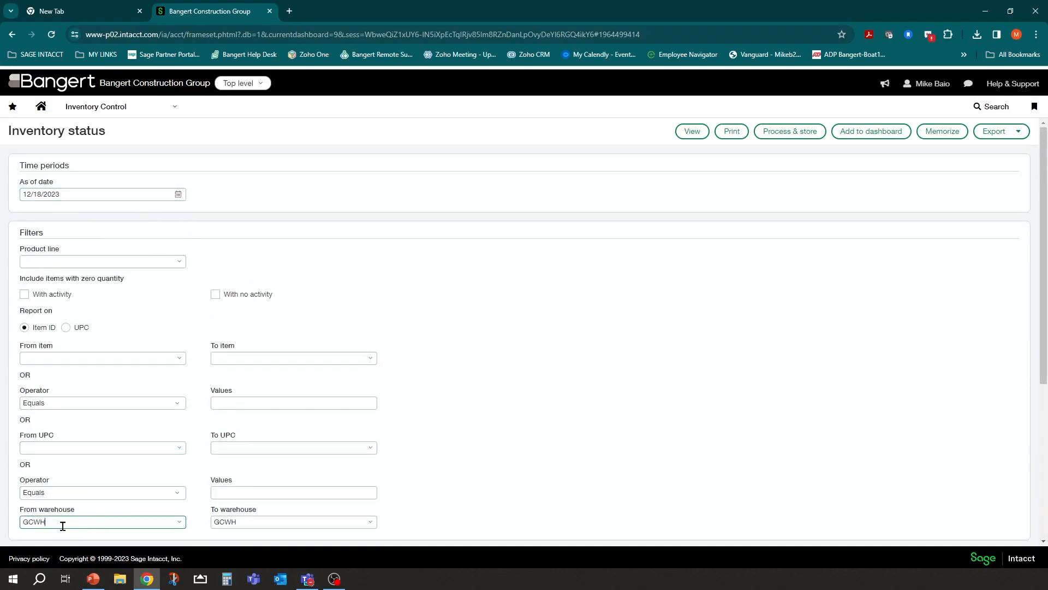
pyautogui.click(690, 133)
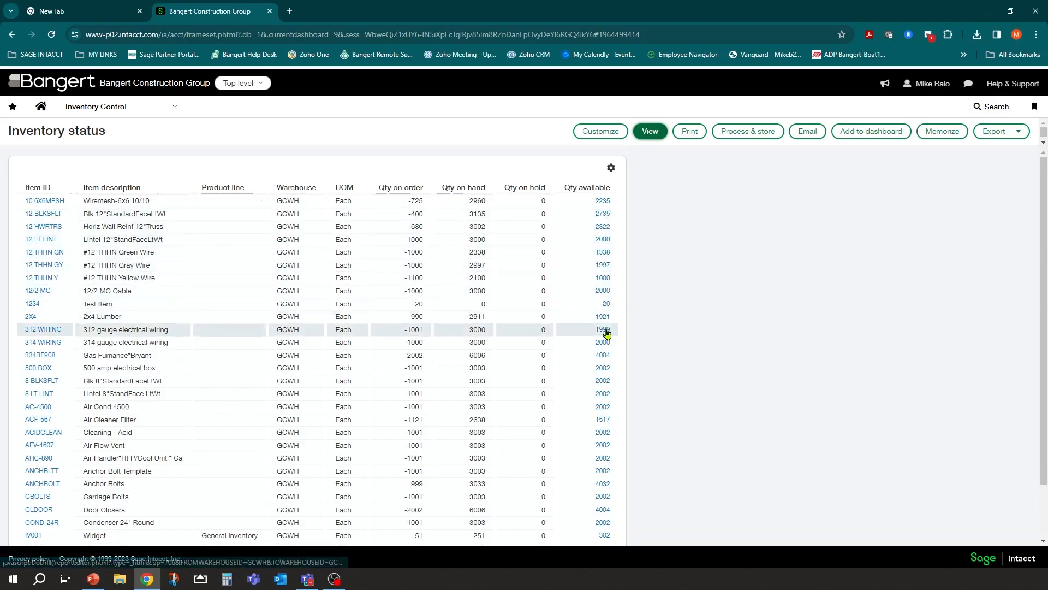
pyautogui.scroll(-3, 589, 393)
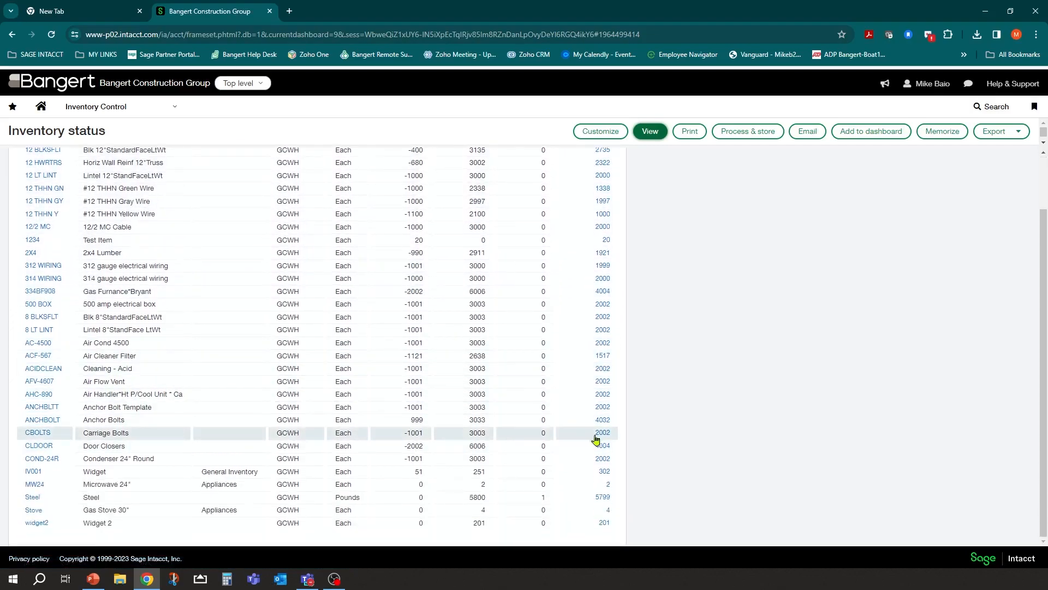
# Step: Open the Serial tracking report in Inventory Control
pyautogui.click(107, 106)
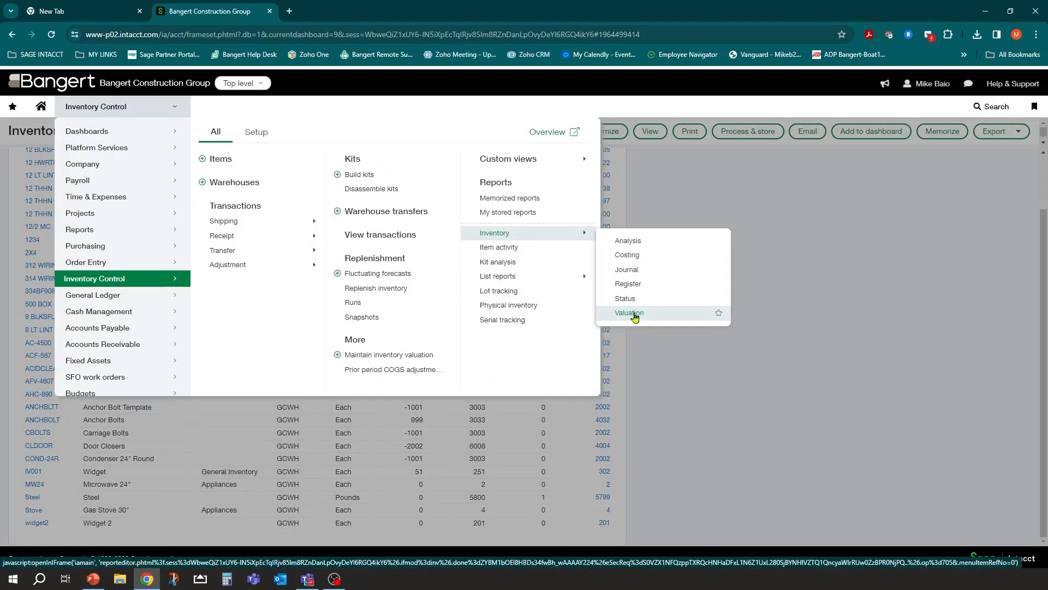
pyautogui.moveTo(575, 279)
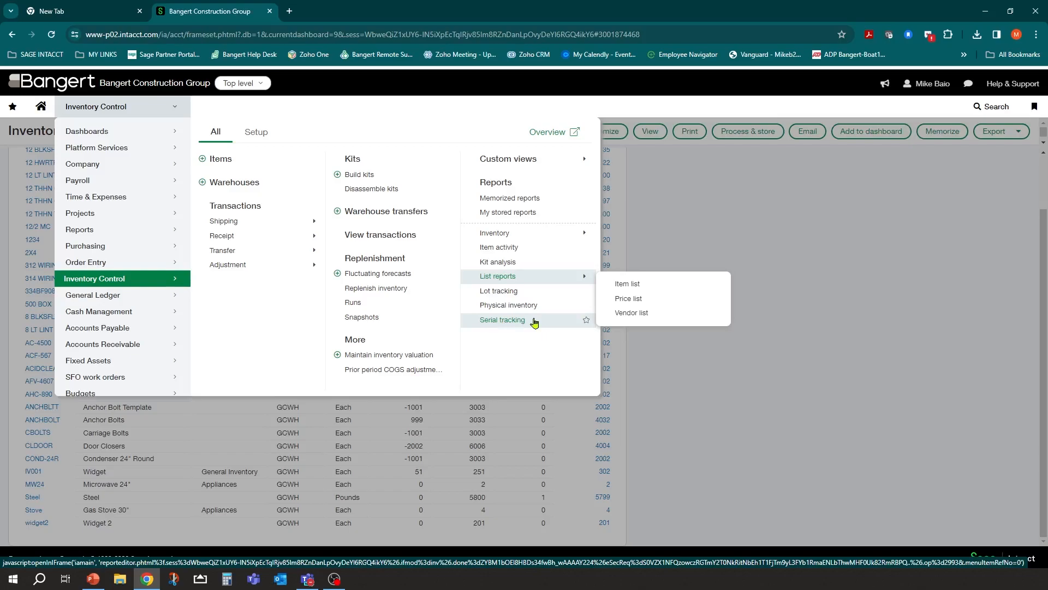
pyautogui.click(503, 323)
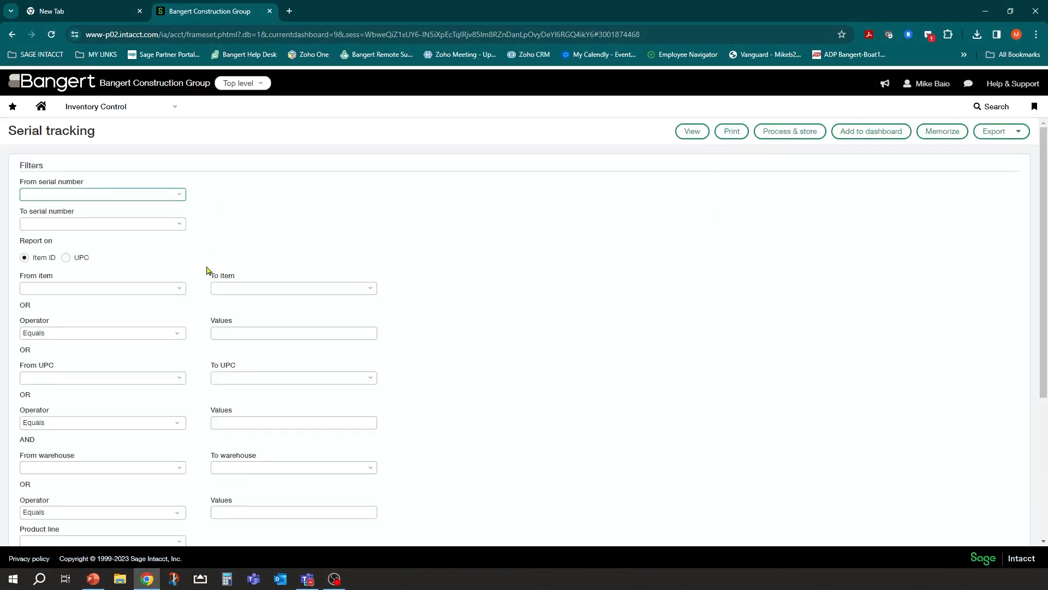
# Step: Set the item range of the Serial tracking report to Stove--Gas Stove 30" and view the report
pyautogui.click(179, 291)
pyautogui.write('s')
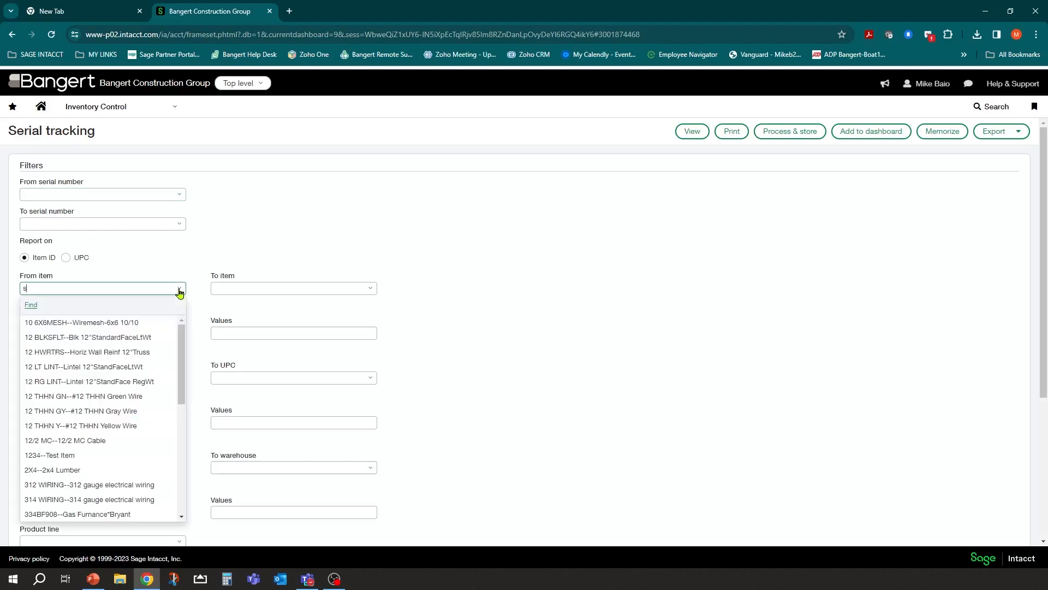
pyautogui.write('t')
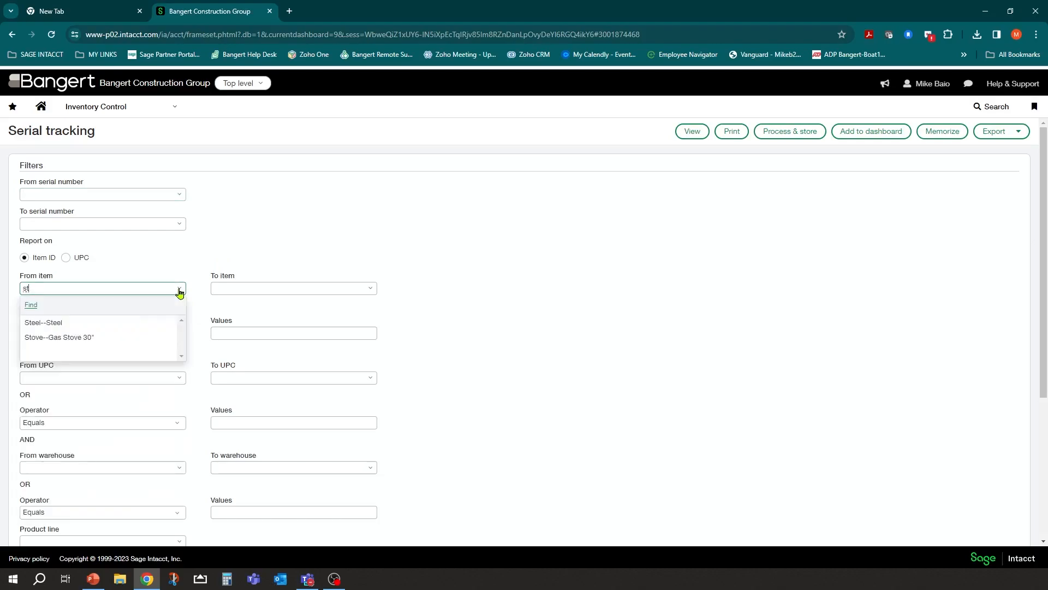
pyautogui.click(90, 337)
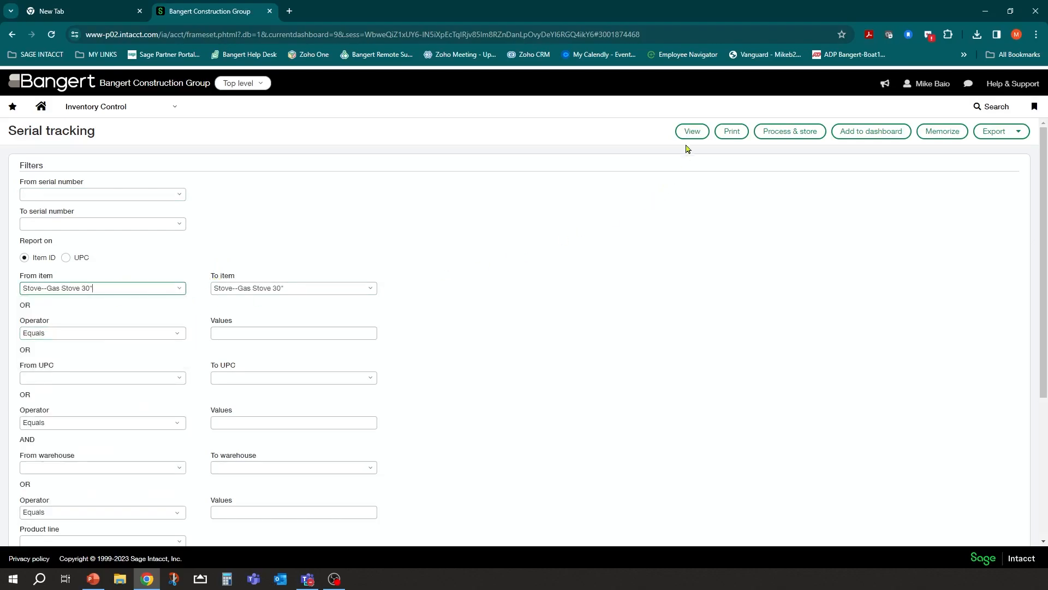
pyautogui.scroll(-3, 507, 308)
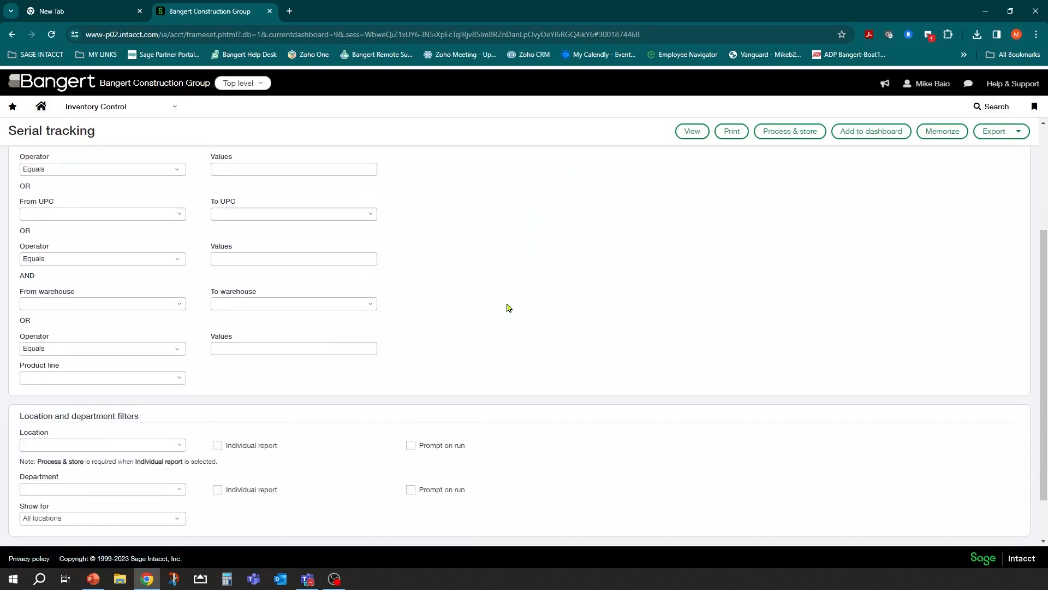
pyautogui.scroll(-1, 374, 417)
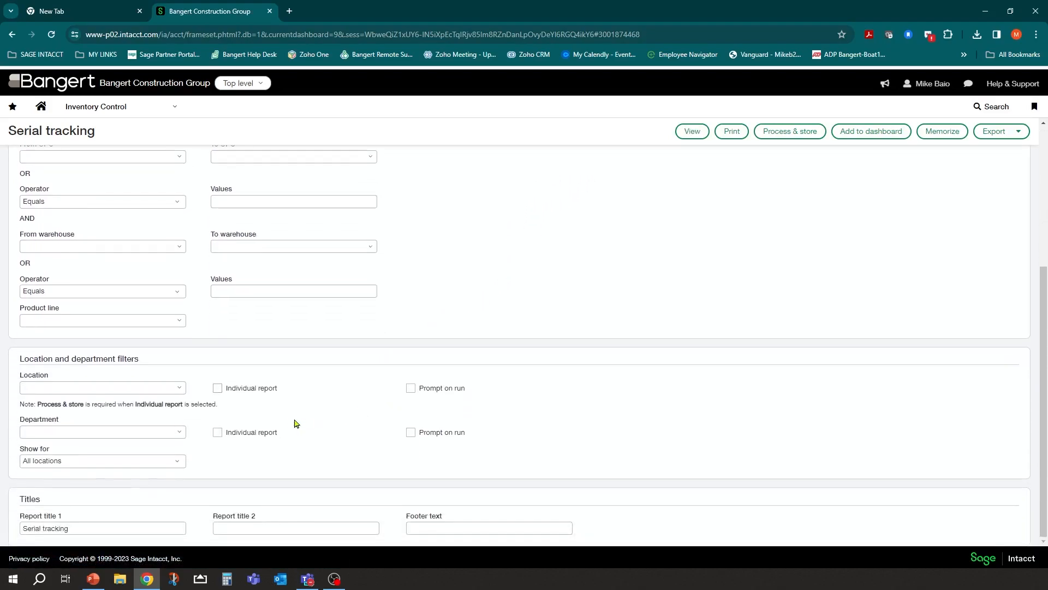
pyautogui.scroll(2, 281, 405)
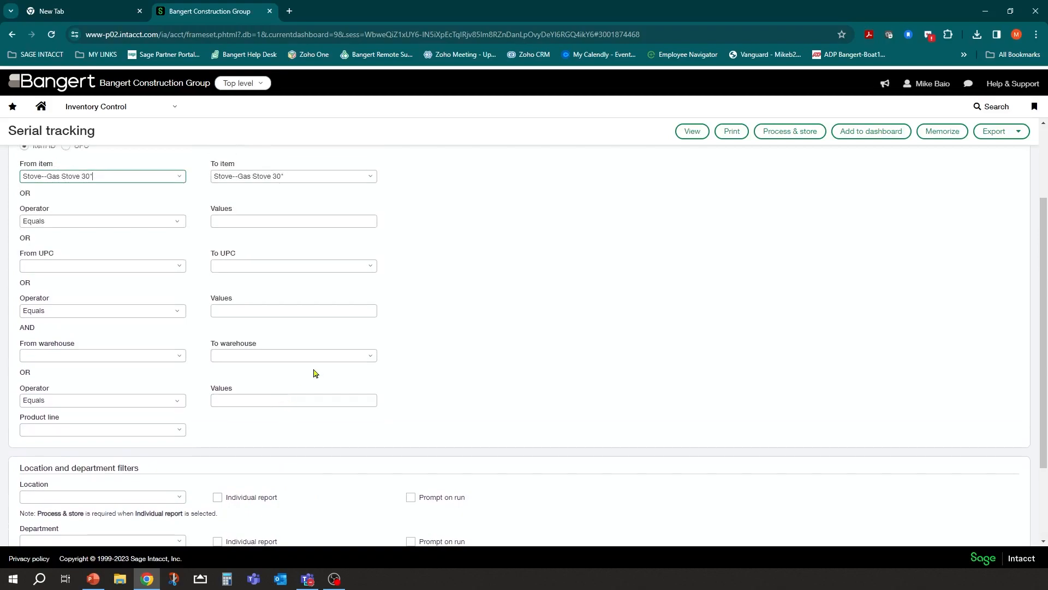
pyautogui.scroll(2, 312, 373)
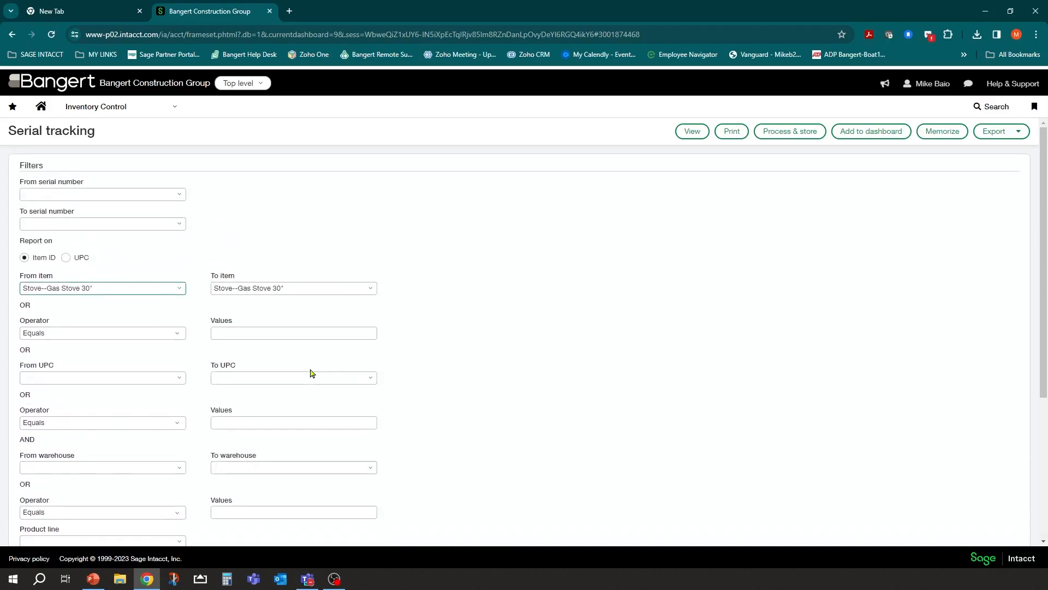
pyautogui.click(692, 131)
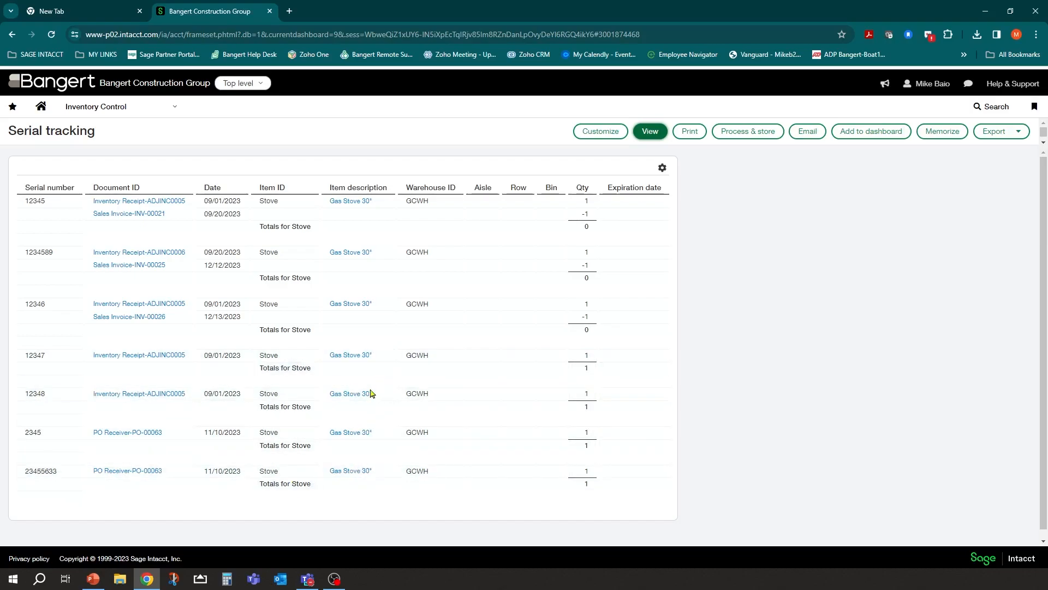
# Step: Open the Lot tracking report in Inventory Control and view it for the item Steel--Steel only
pyautogui.click(167, 109)
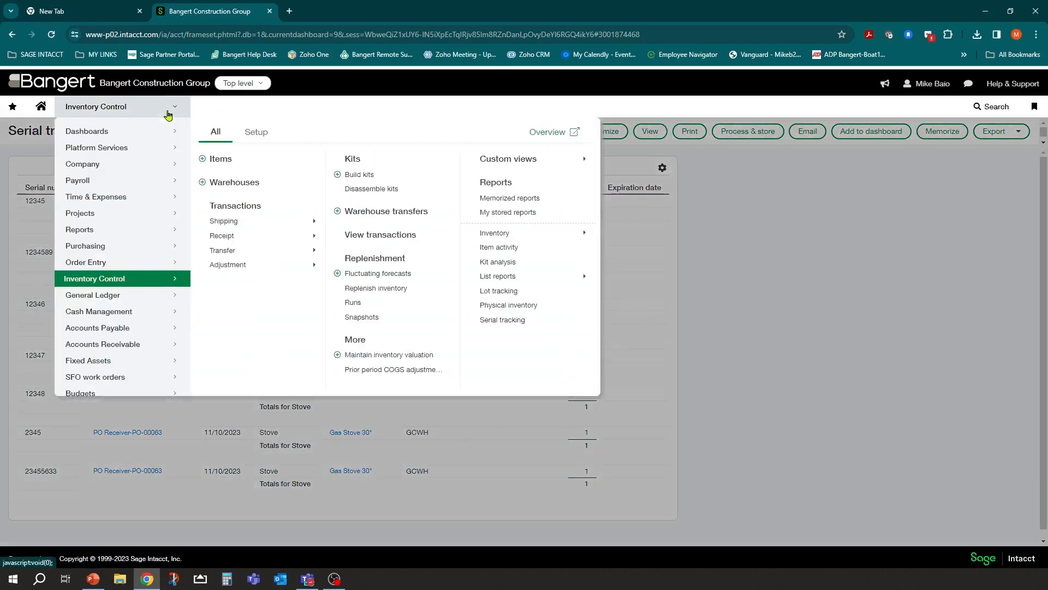
pyautogui.click(504, 293)
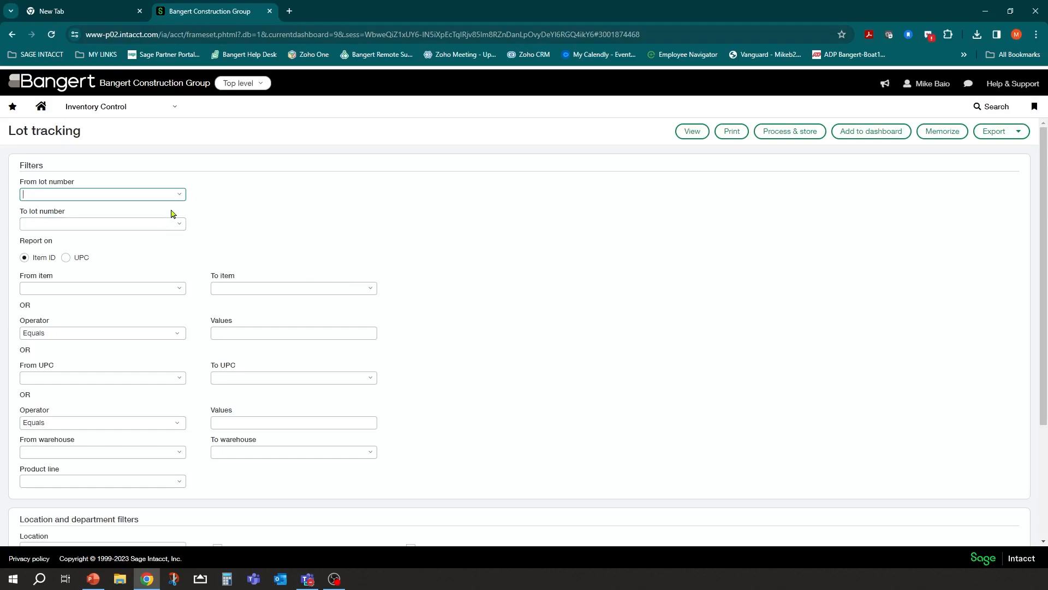
pyautogui.click(179, 290)
pyautogui.write('st')
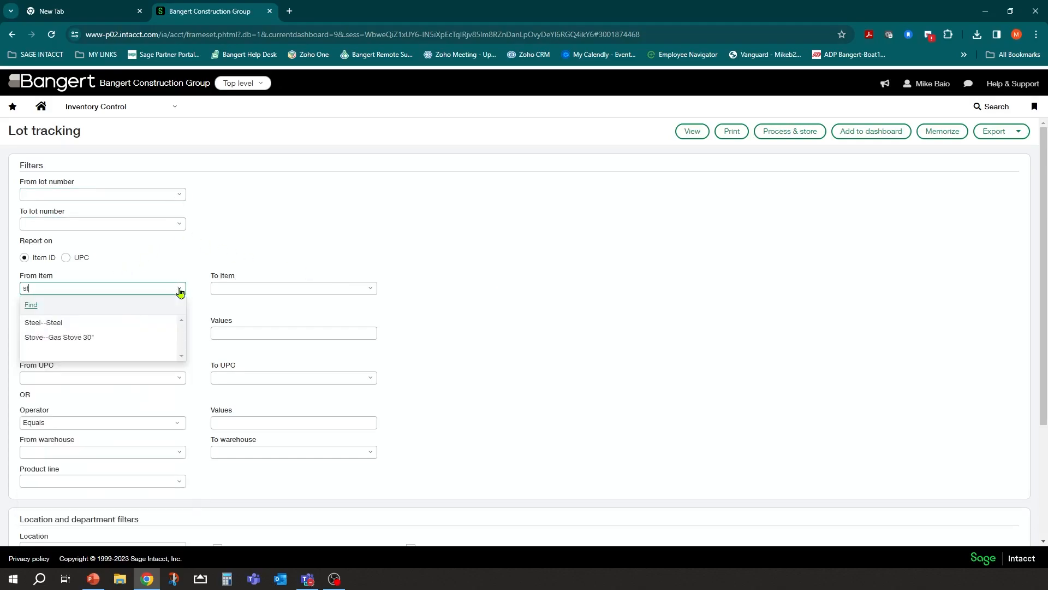
pyautogui.click(55, 326)
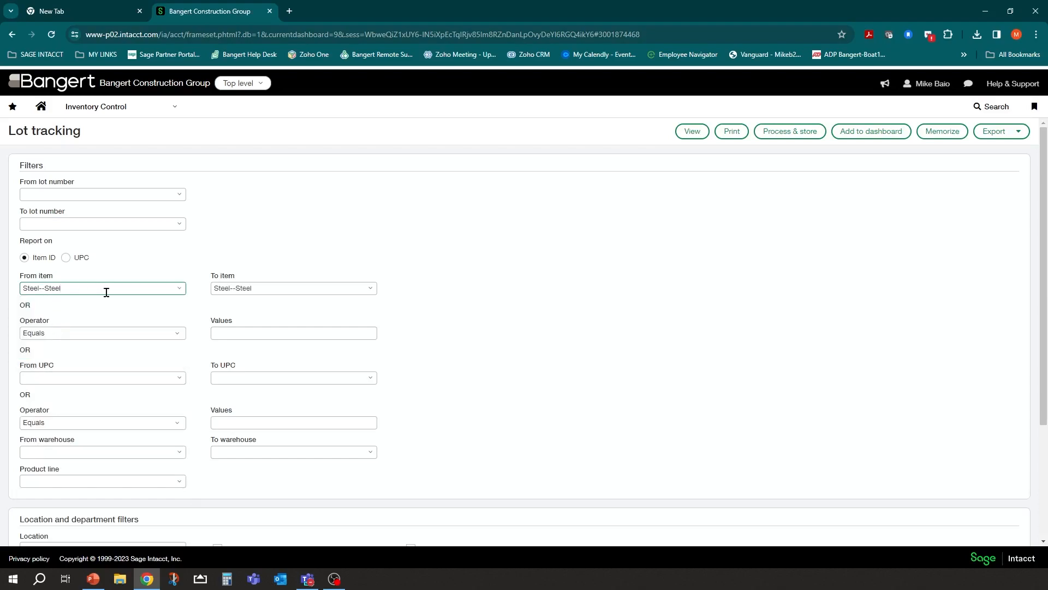
pyautogui.scroll(-3, 419, 356)
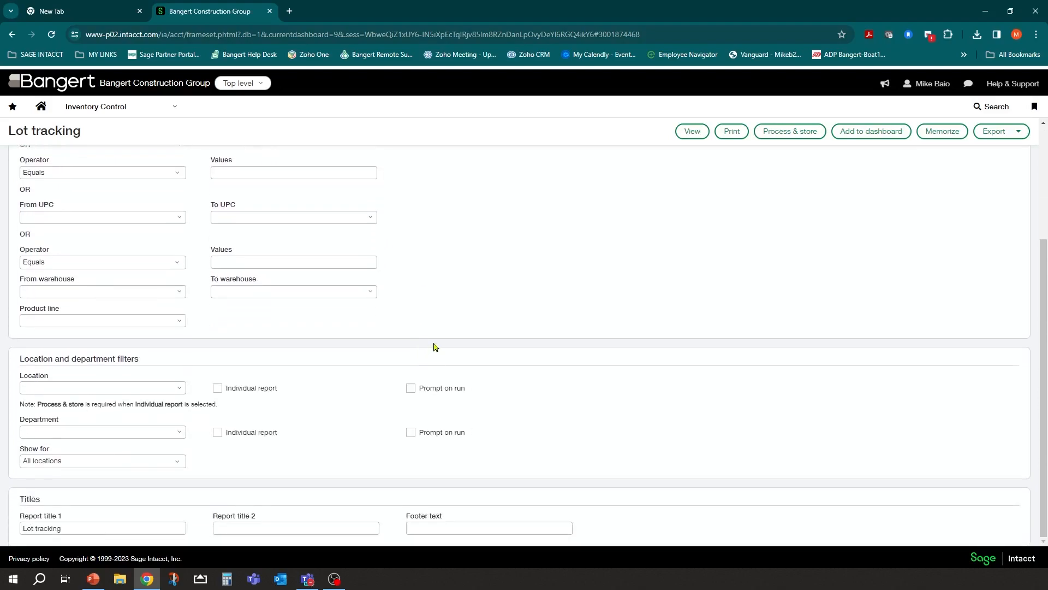
pyautogui.scroll(3, 435, 347)
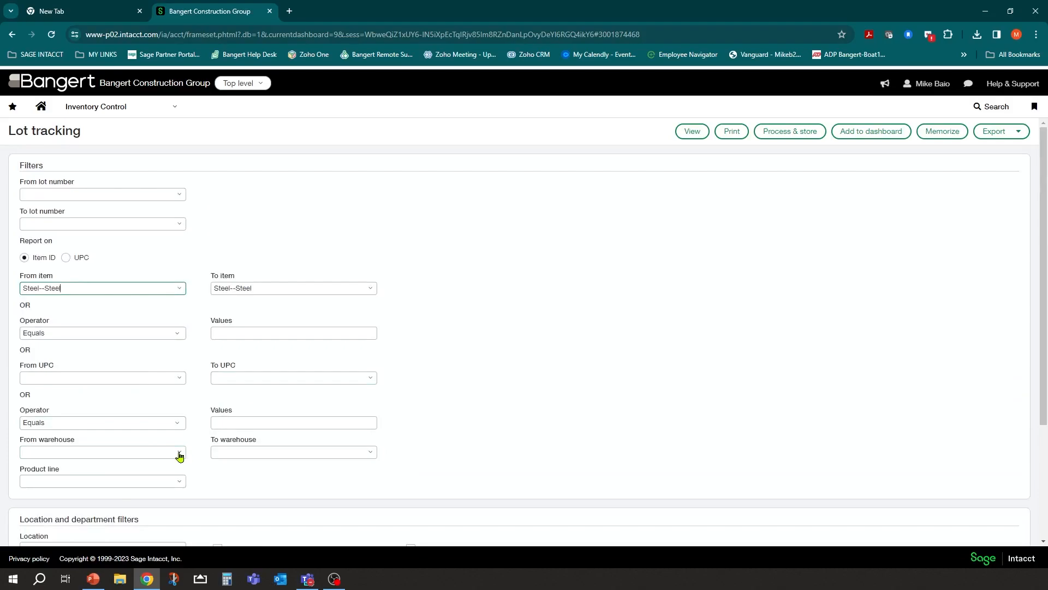
pyautogui.click(692, 131)
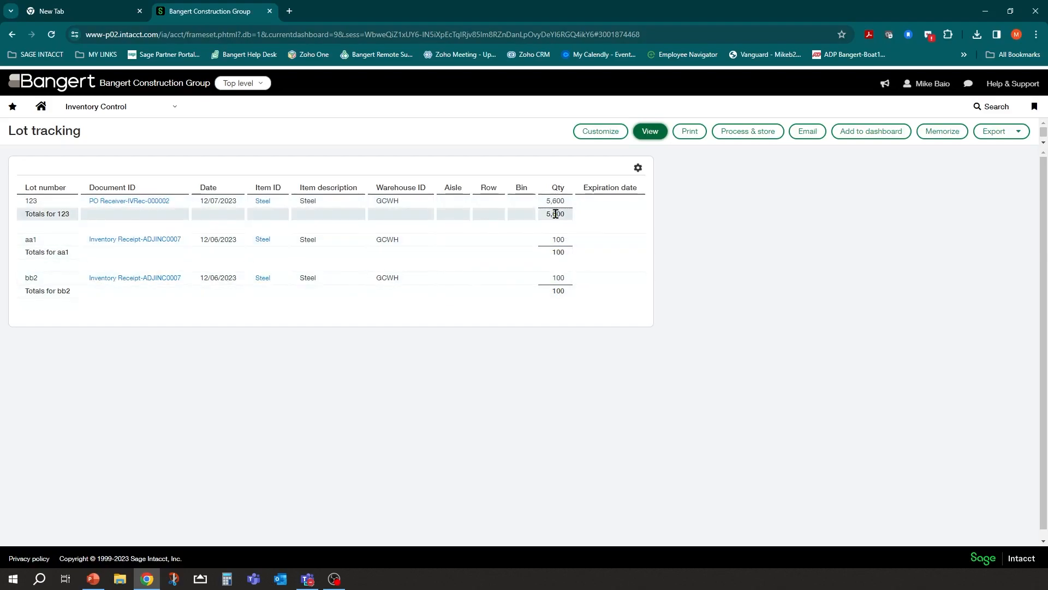
# Step: Open the Physical inventory report in Inventory Control and limit its warehouse range to GCWH, leaving quantities shown
pyautogui.click(171, 115)
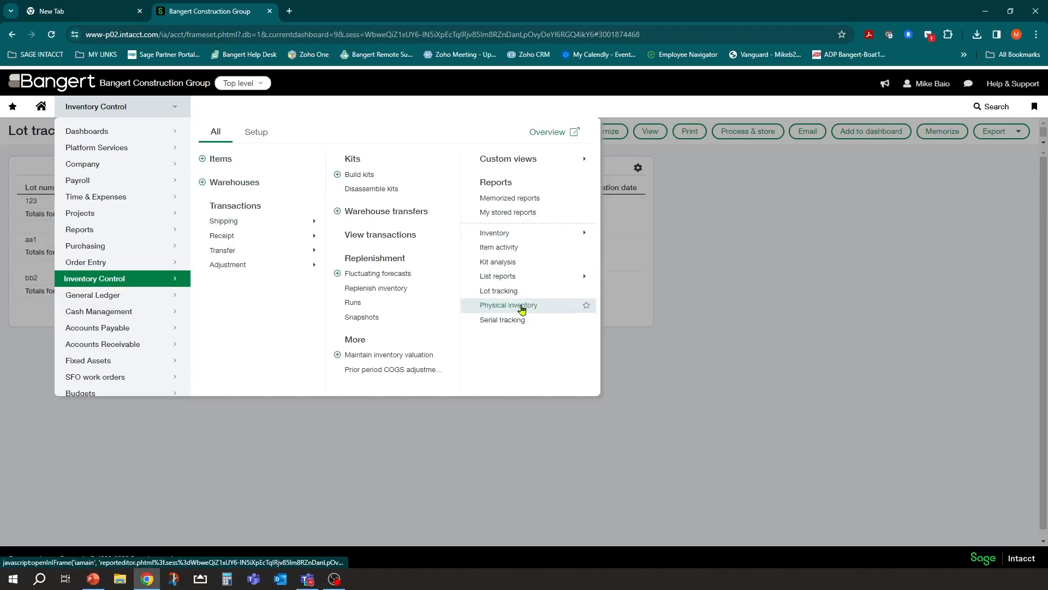
pyautogui.click(522, 306)
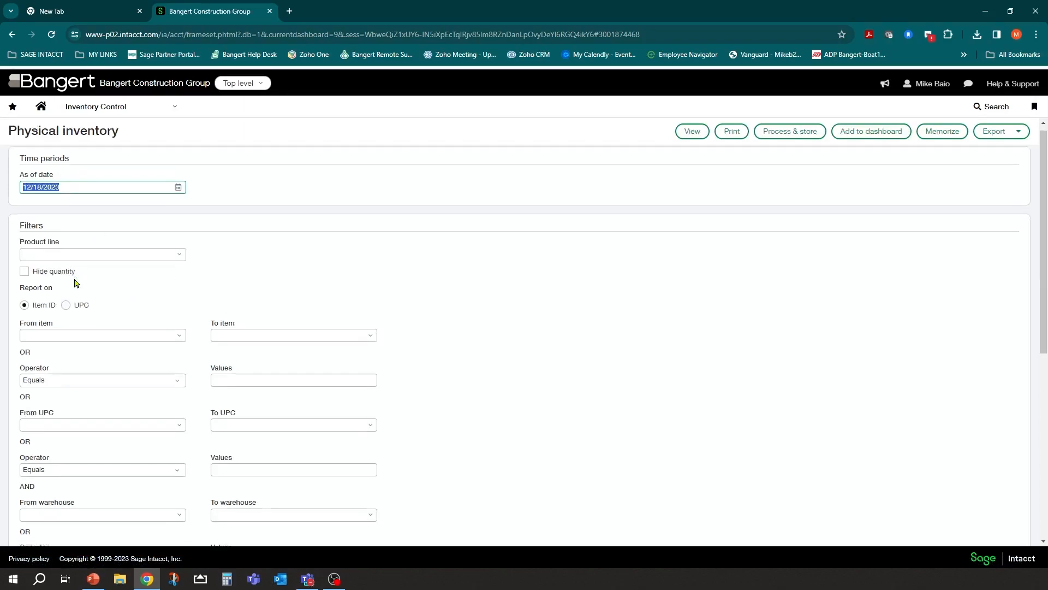
pyautogui.scroll(-1, 34, 242)
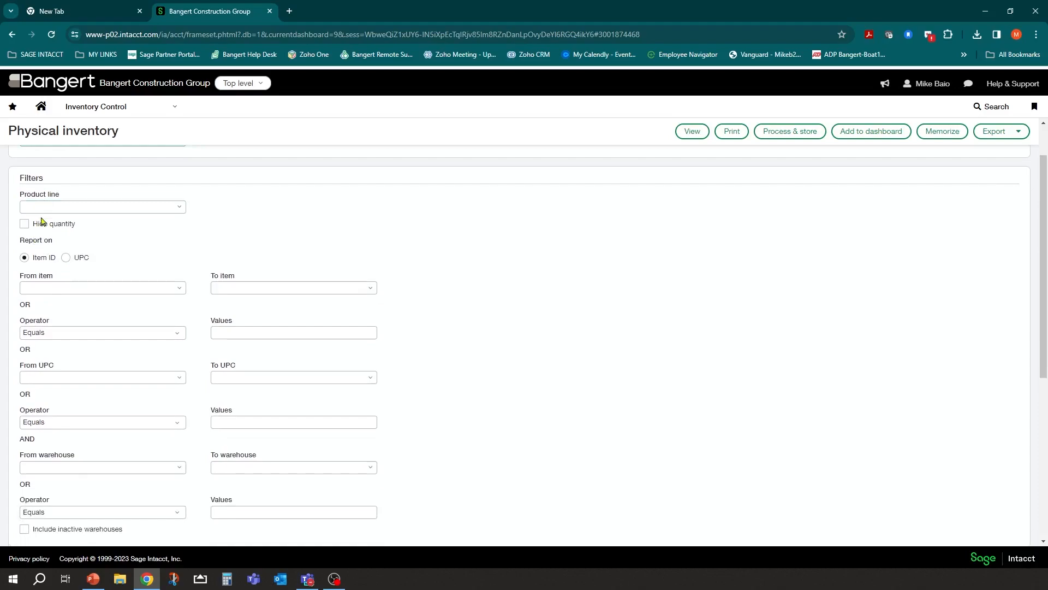
pyautogui.click(25, 224)
pyautogui.click(25, 228)
pyautogui.click(26, 258)
pyautogui.scroll(-2, 260, 227)
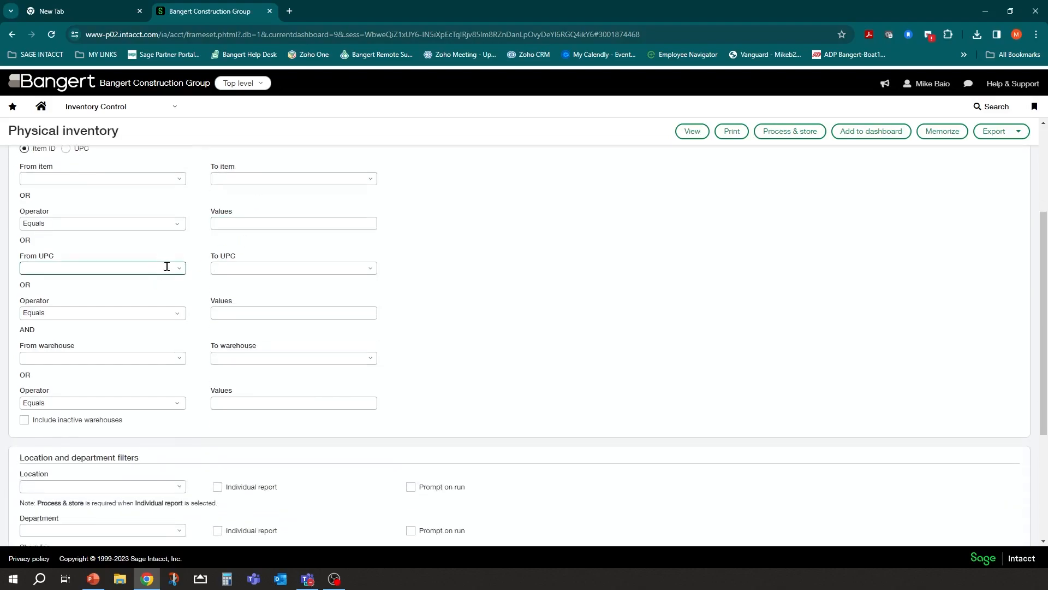
pyautogui.click(178, 359)
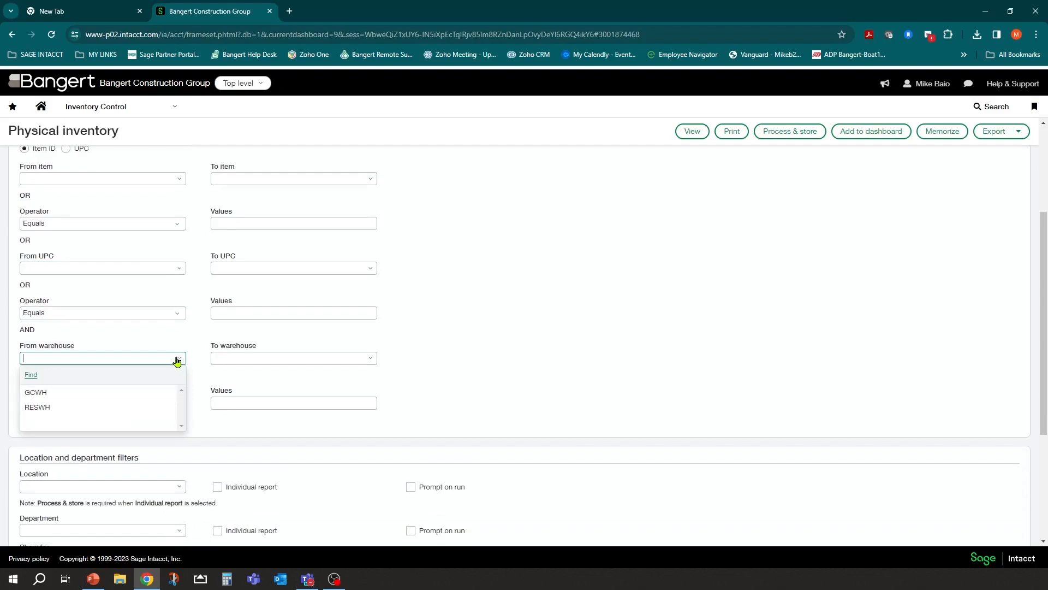
pyautogui.click(34, 393)
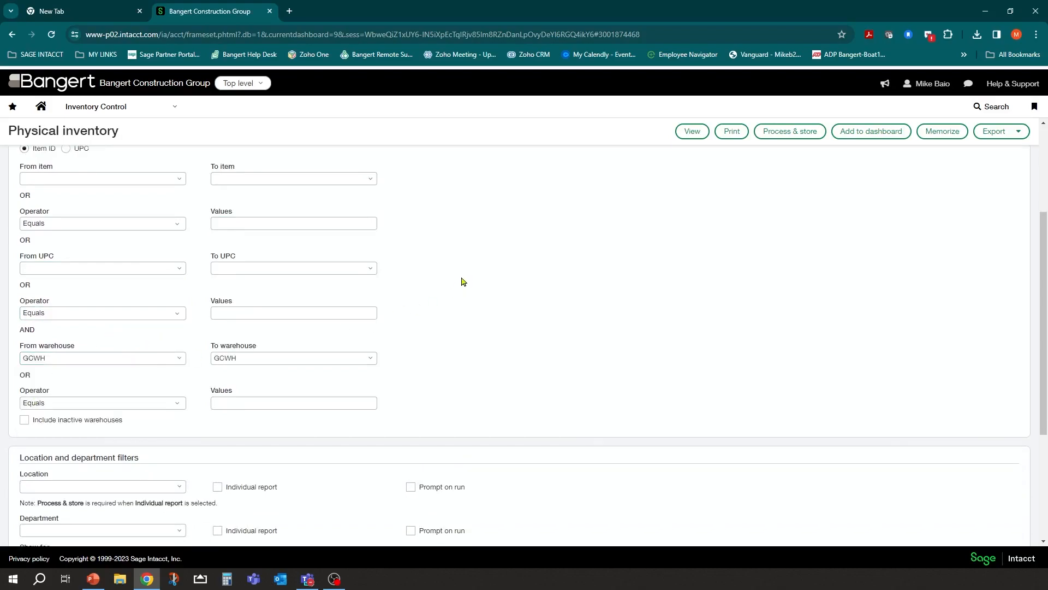
# Step: Set the Physical inventory report's summary level to Summary by warehouse and view the item list
pyautogui.scroll(-1, 416, 290)
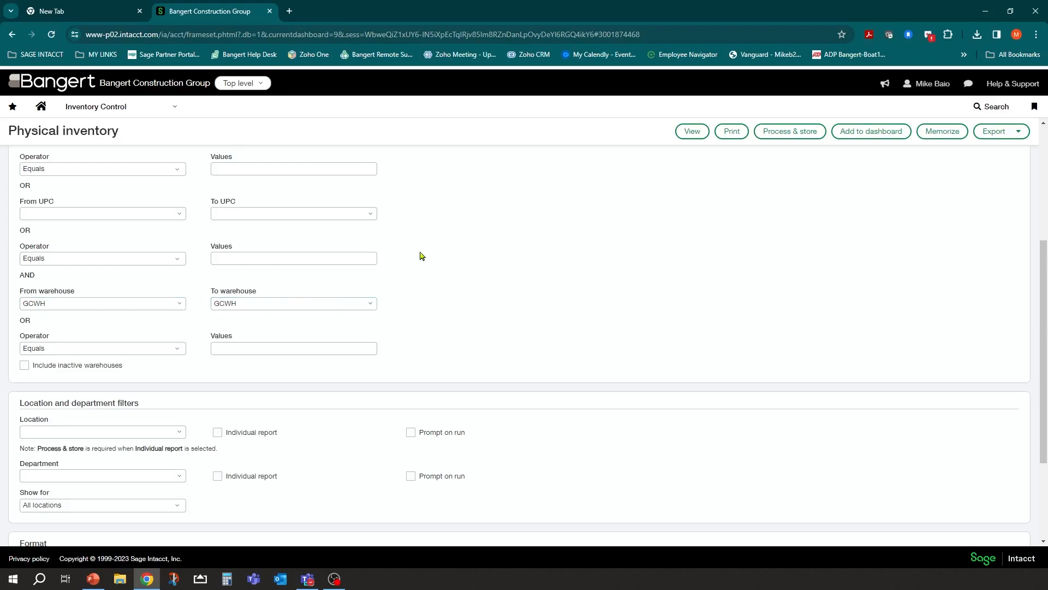
pyautogui.scroll(-3, 426, 251)
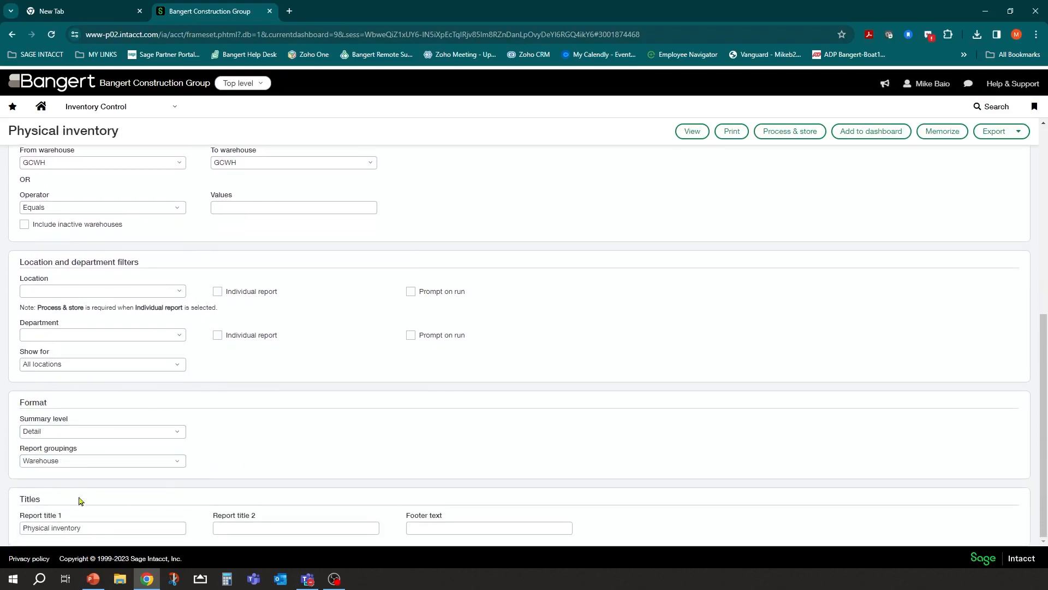
pyautogui.click(176, 432)
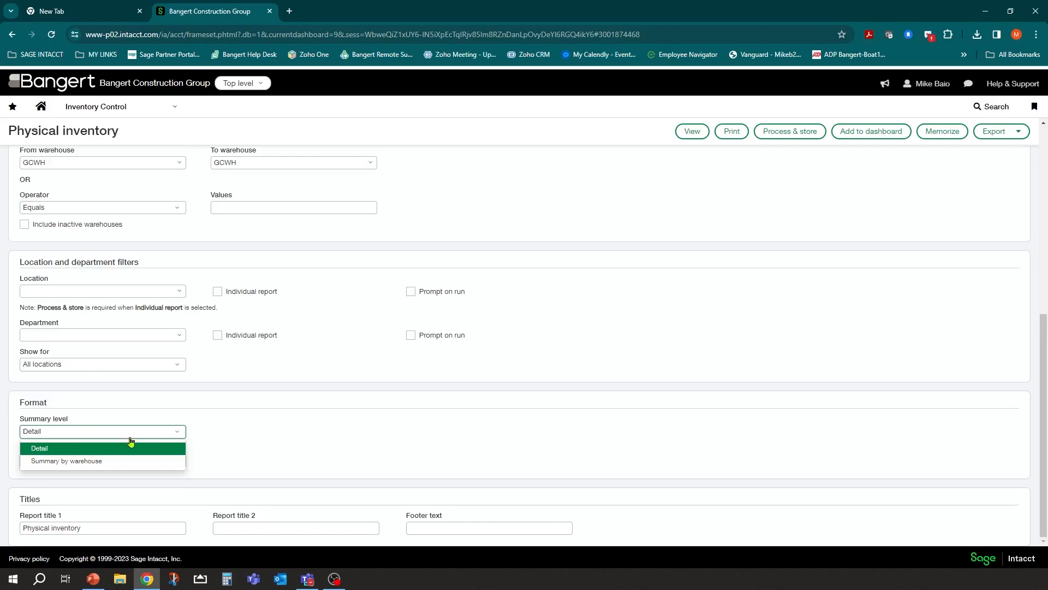
pyautogui.click(86, 461)
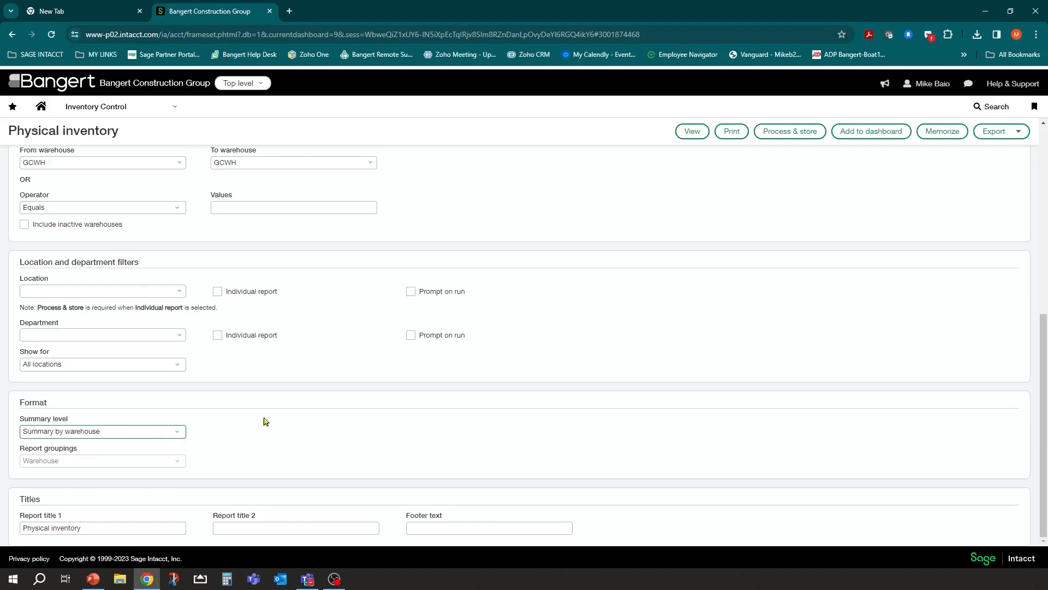
pyautogui.scroll(7, 277, 403)
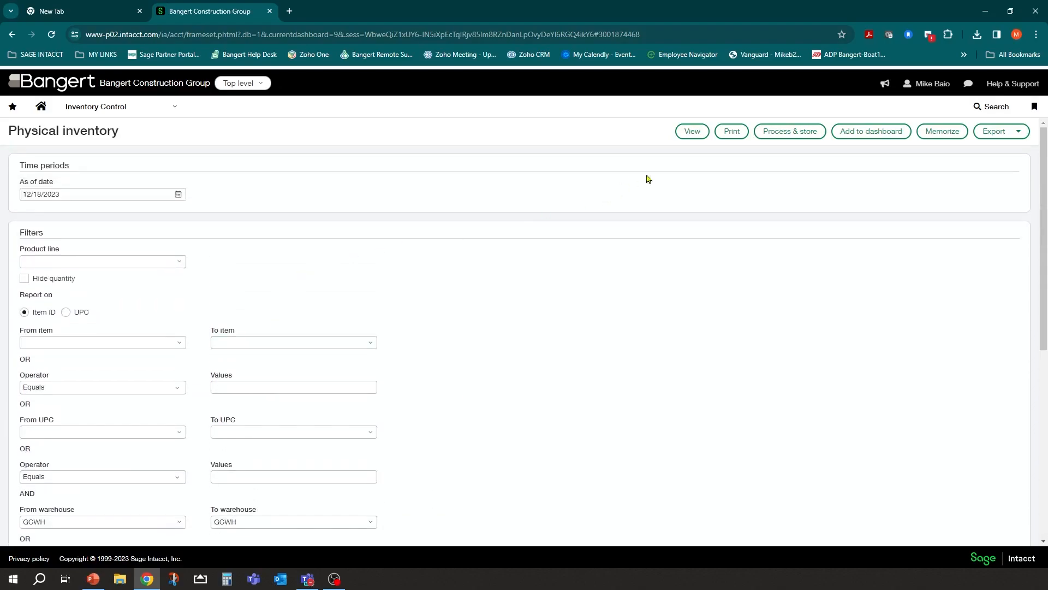
pyautogui.click(1000, 132)
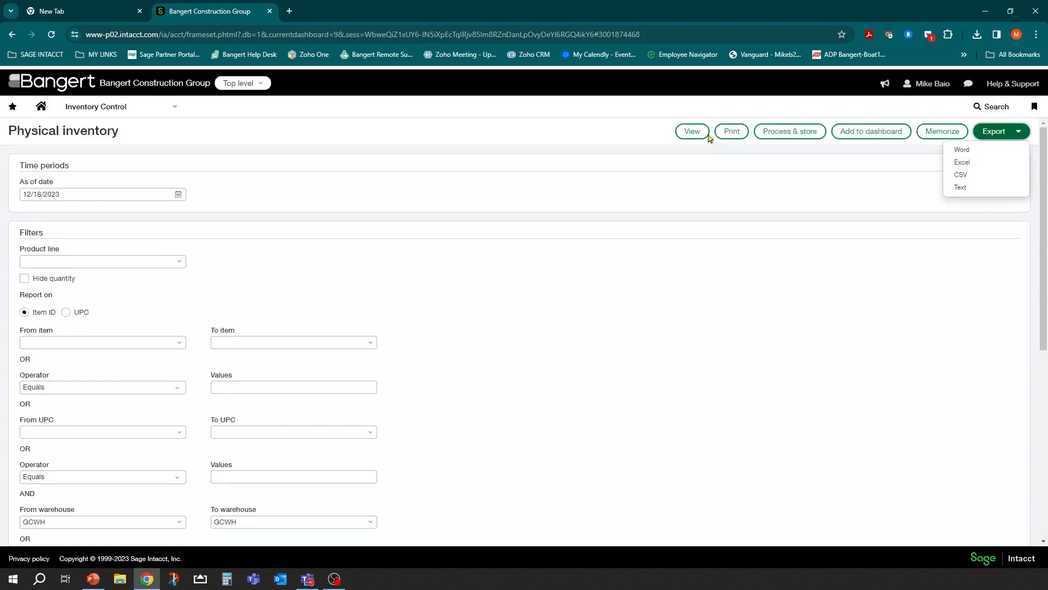
pyautogui.click(685, 136)
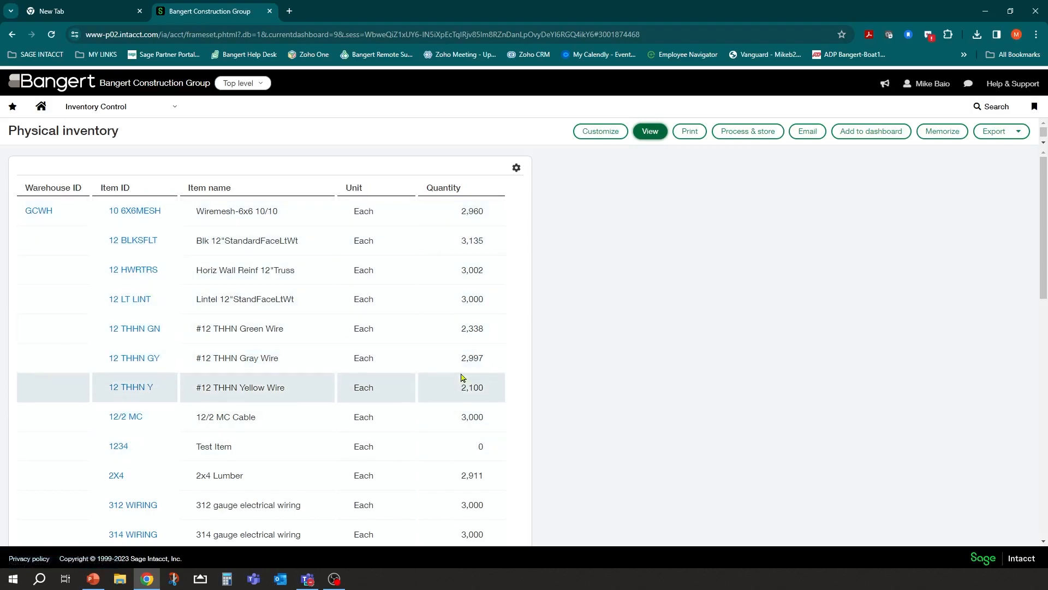
pyautogui.scroll(-12, 473, 243)
pyautogui.scroll(5, 474, 247)
pyautogui.scroll(7, 474, 245)
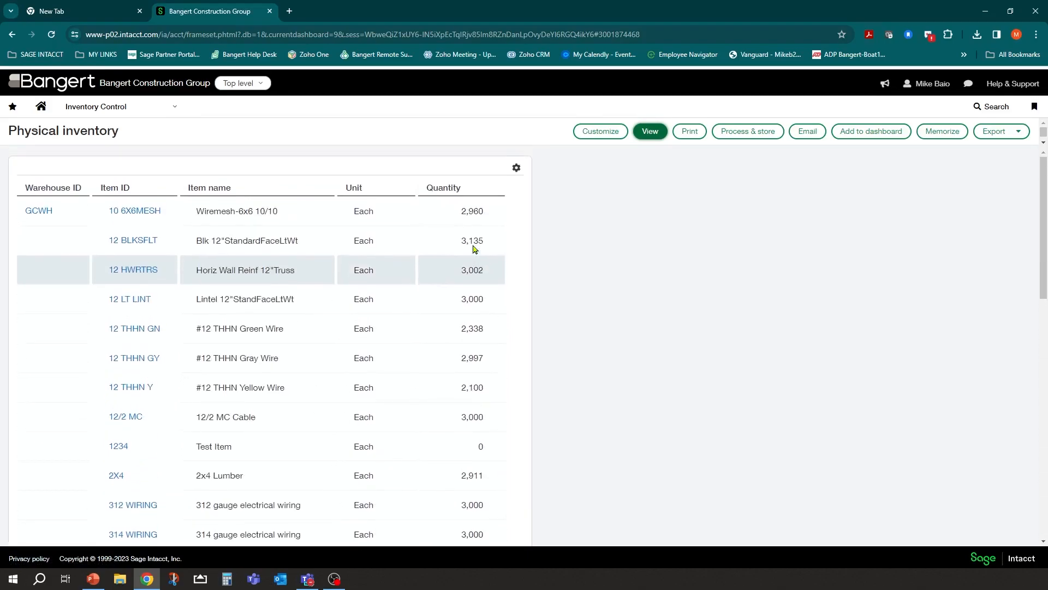
# Step: Try the different row spacings on the Physical inventory report, finishing with the most compact one
pyautogui.click(517, 170)
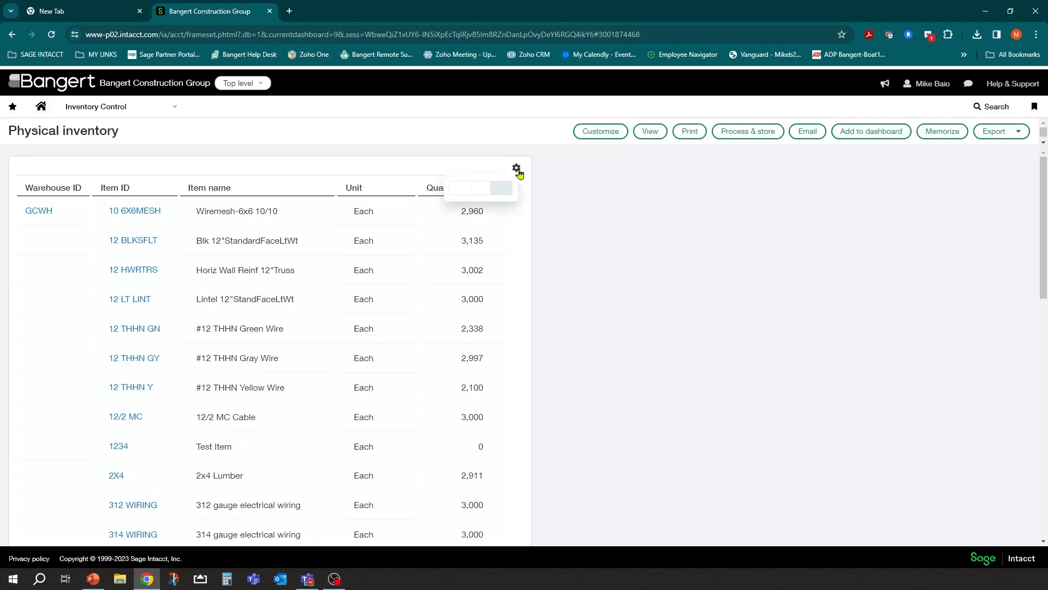
pyautogui.click(480, 191)
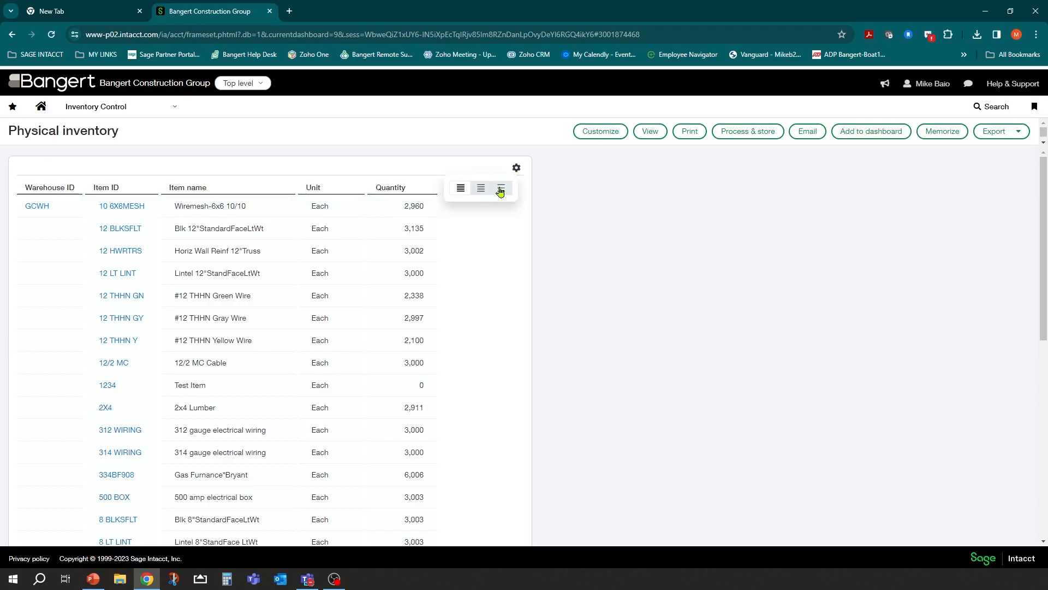
pyautogui.click(500, 188)
pyautogui.click(514, 174)
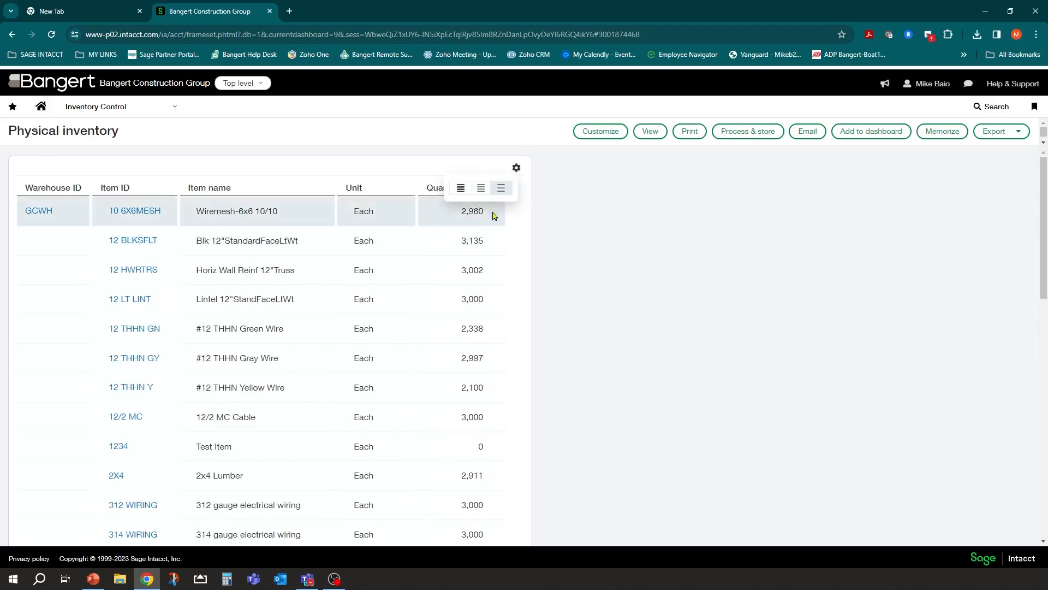
pyautogui.click(502, 191)
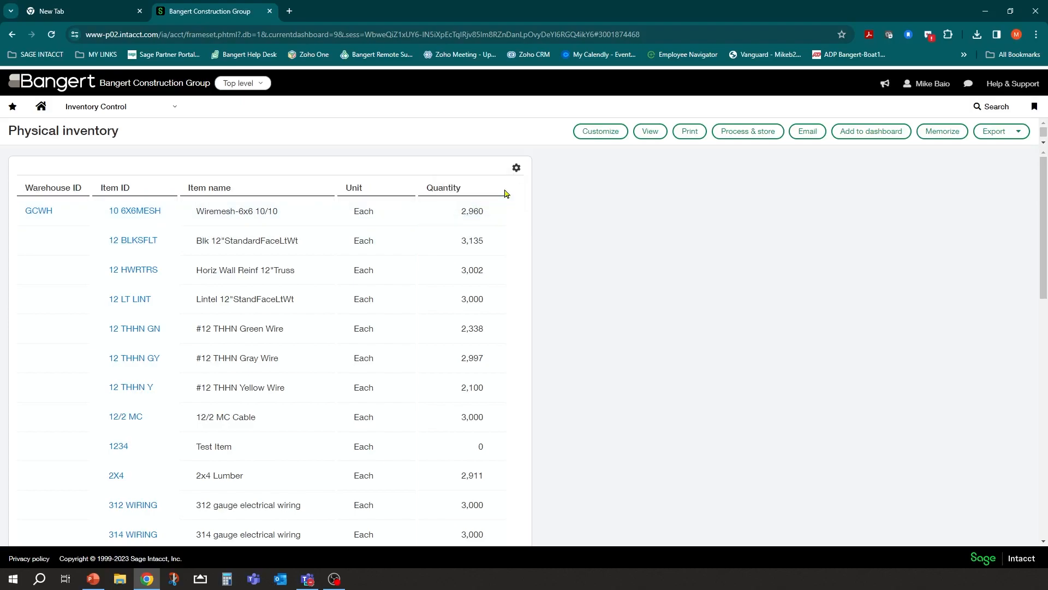
pyautogui.click(515, 170)
pyautogui.click(485, 190)
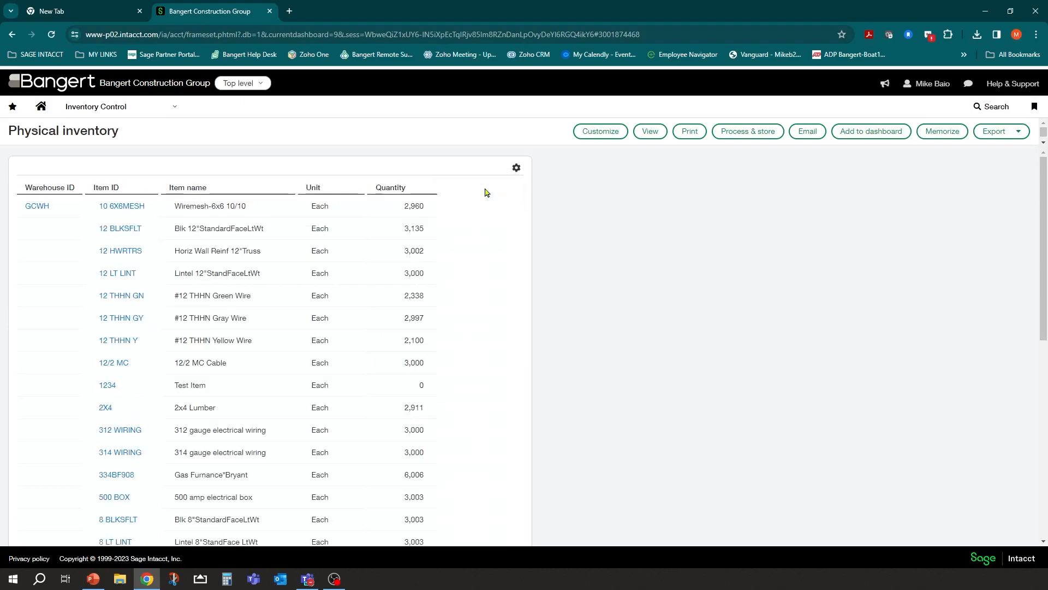
pyautogui.click(517, 167)
pyautogui.click(459, 195)
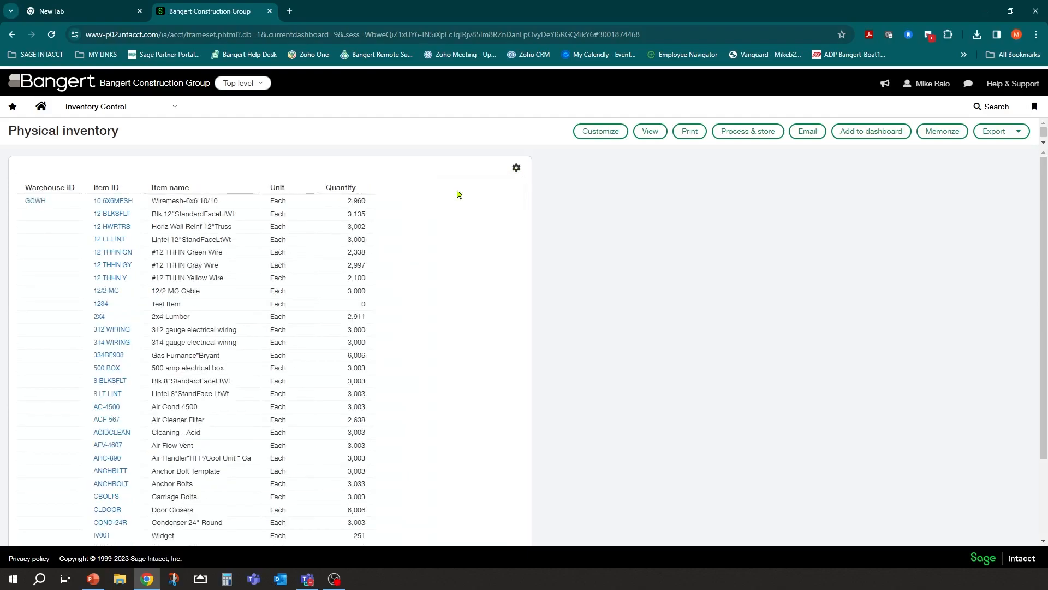
pyautogui.scroll(-3, 204, 464)
pyautogui.scroll(3, 203, 461)
# Step: Customize the Physical inventory report to hide quantities and view it again
pyautogui.click(600, 131)
pyautogui.scroll(-4, 141, 261)
pyautogui.scroll(4, 167, 285)
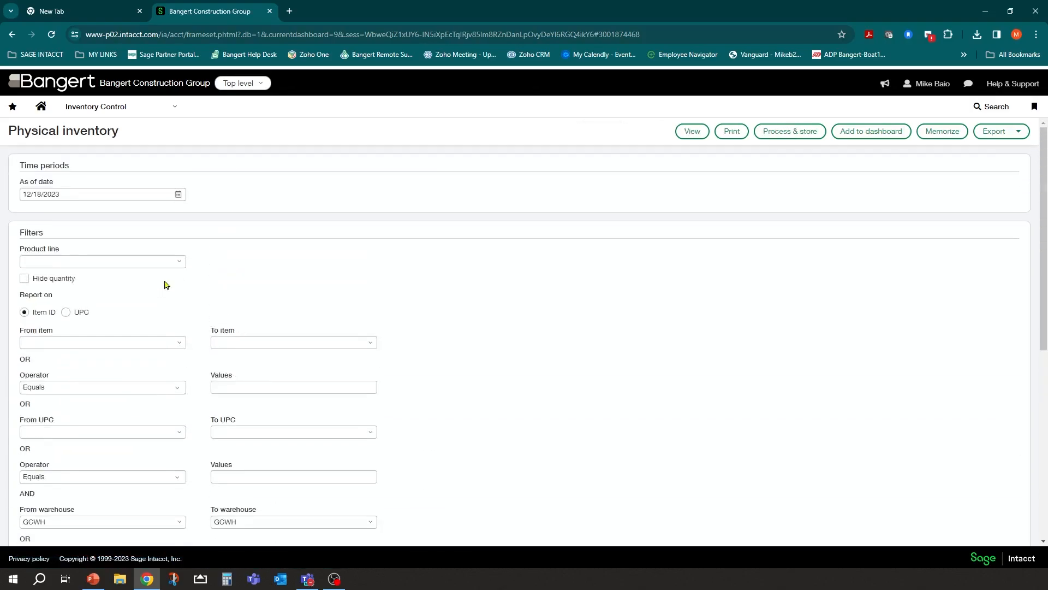
pyautogui.click(683, 132)
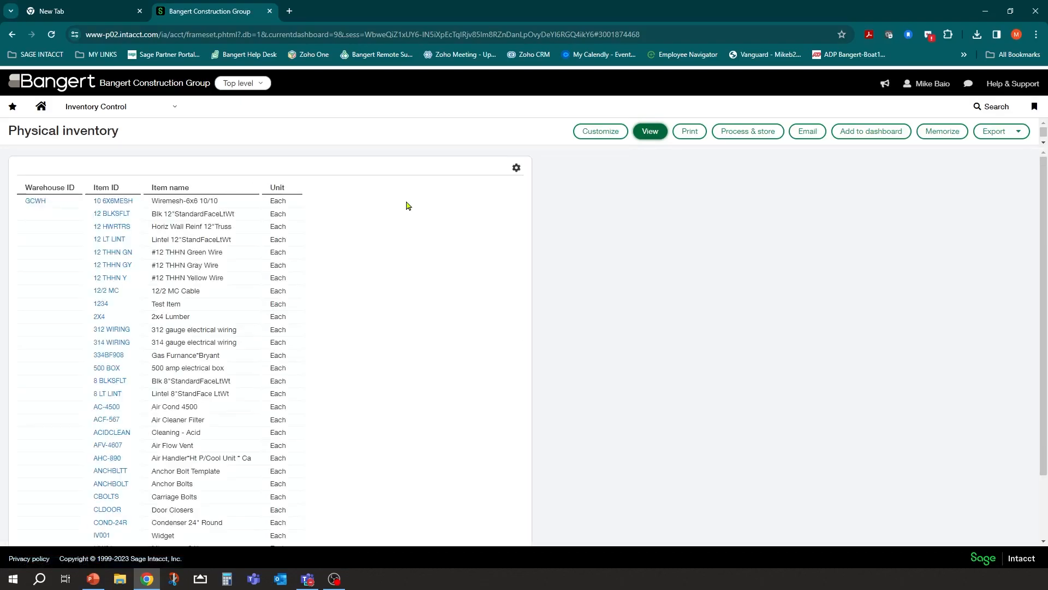
# Step: Set the report rows to the widest spacing and look through the item list without quantities
pyautogui.click(516, 168)
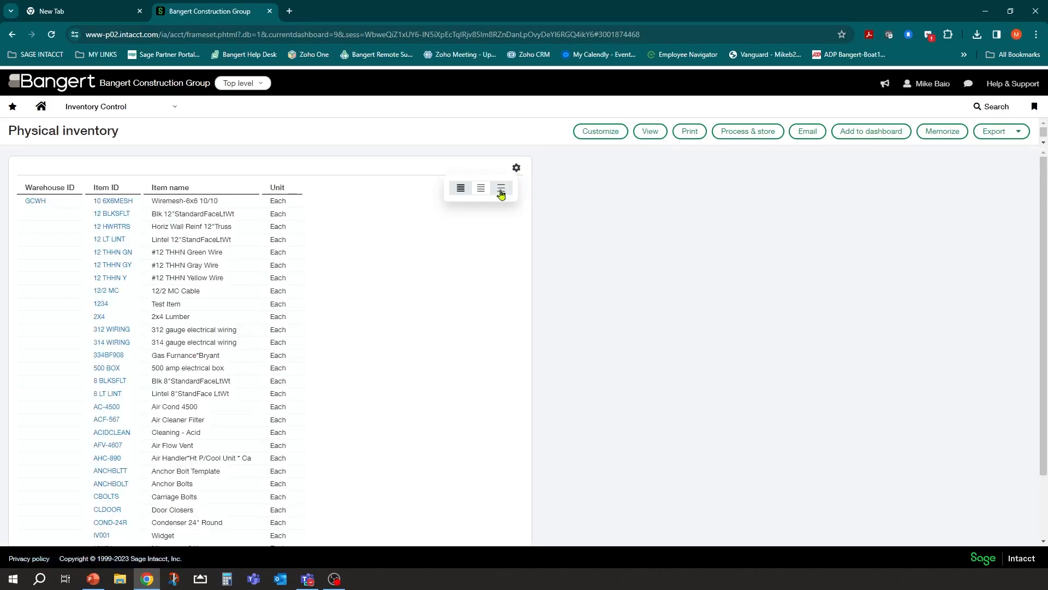
pyautogui.click(502, 191)
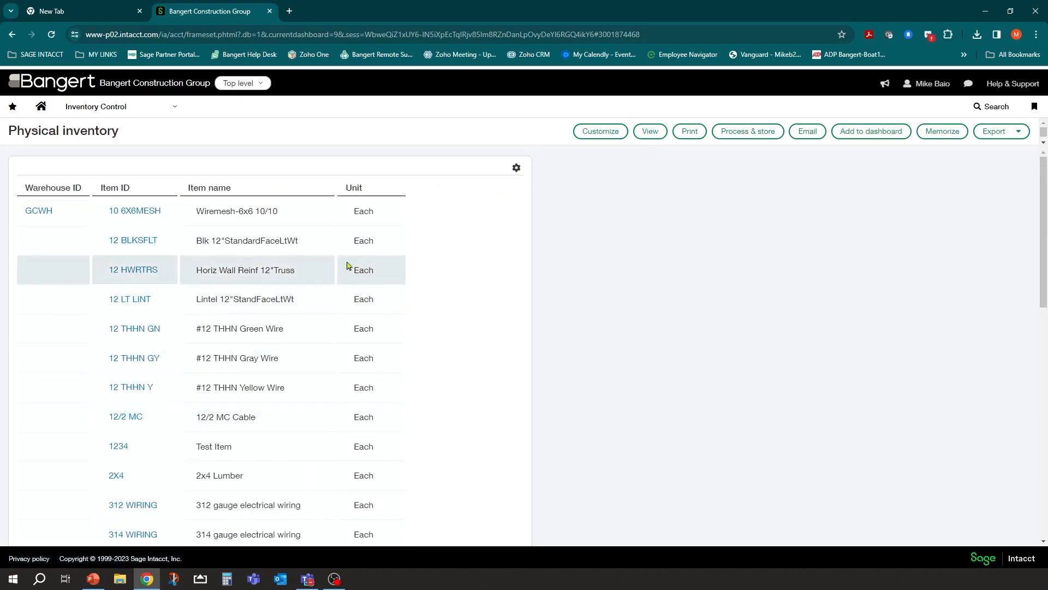
pyautogui.scroll(-13, 328, 399)
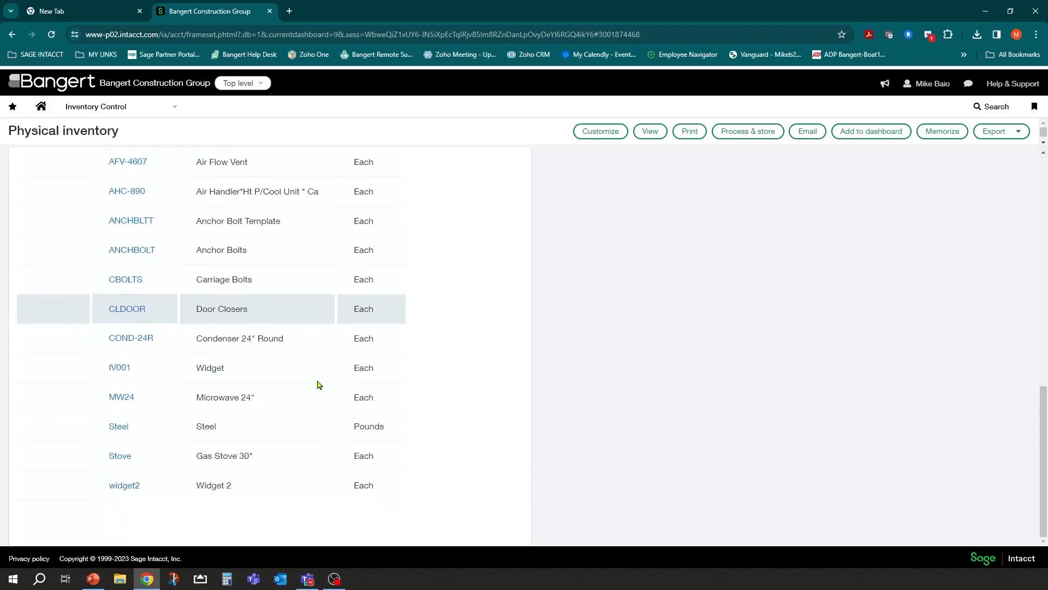
pyautogui.scroll(10, 428, 267)
# Step: Set the Physical inventory report's summary level to Detail, group it by Aisle and view it
pyautogui.click(583, 132)
pyautogui.scroll(-6, 208, 273)
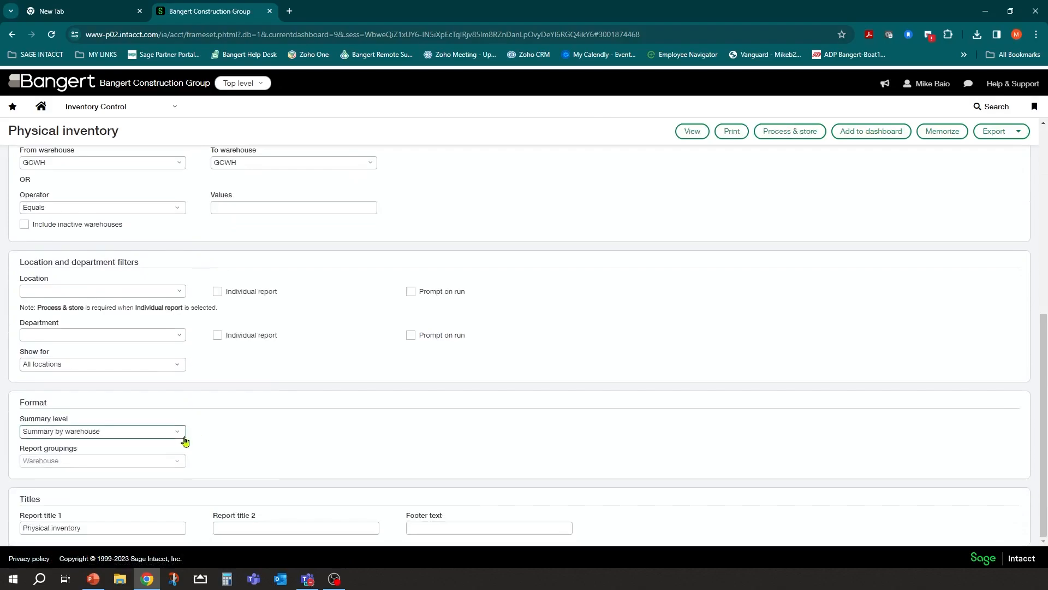
pyautogui.click(183, 436)
pyautogui.click(60, 448)
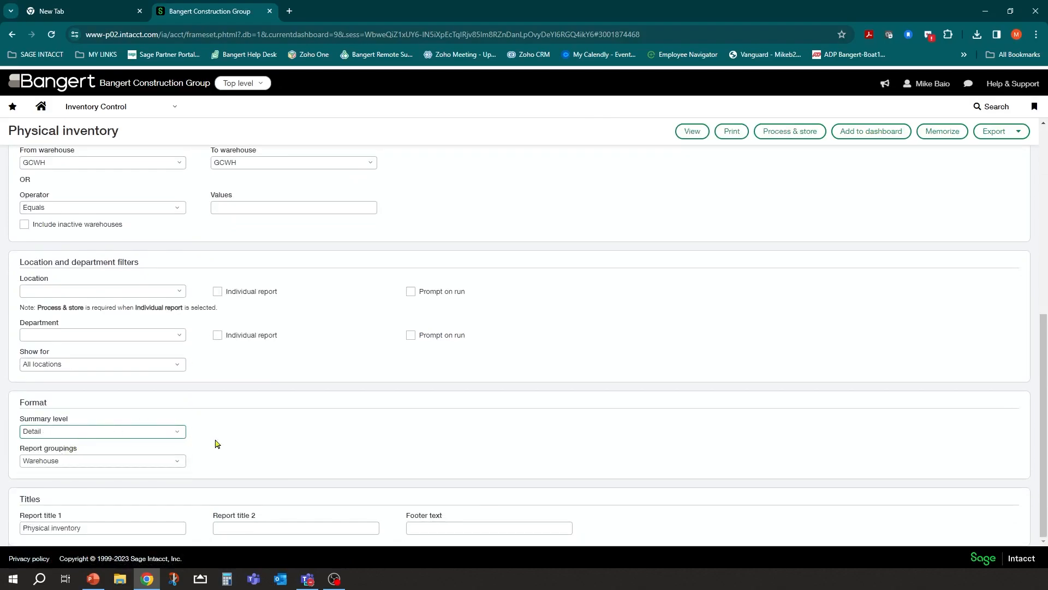
pyautogui.click(175, 461)
pyautogui.scroll(-2, 117, 499)
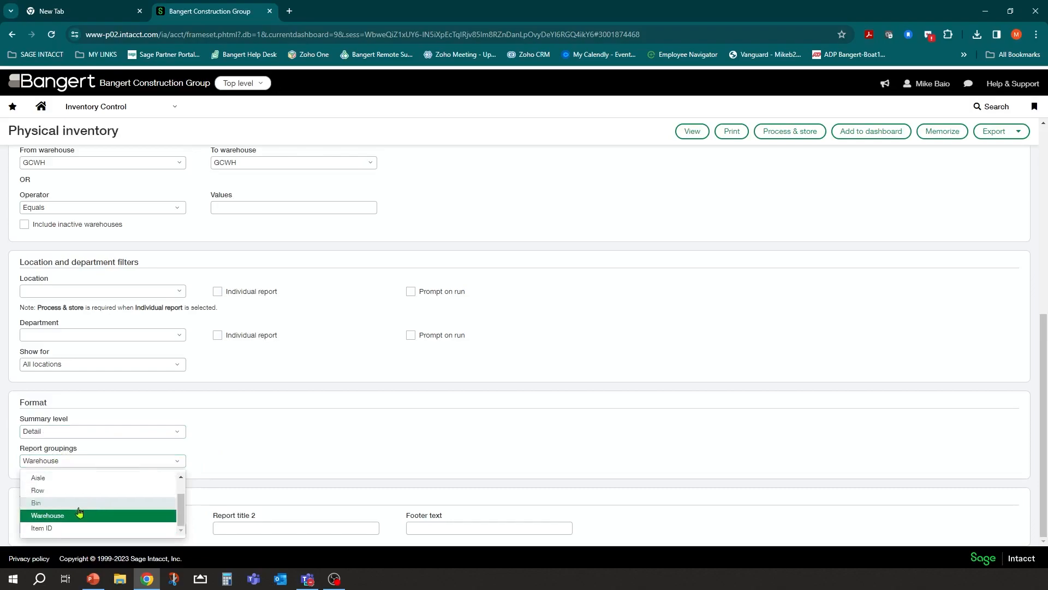
pyautogui.click(58, 481)
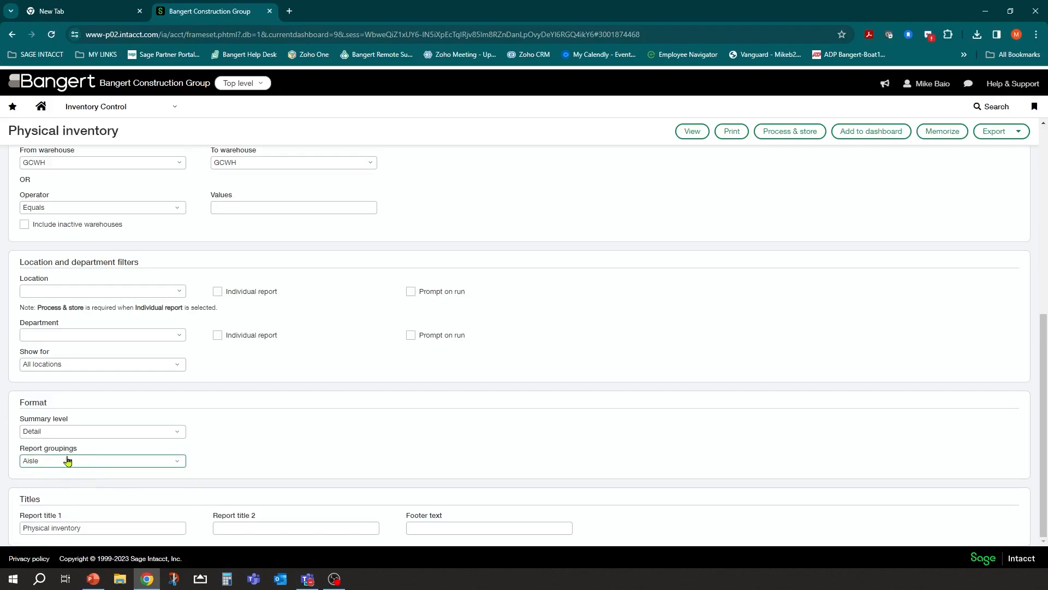
pyautogui.click(692, 131)
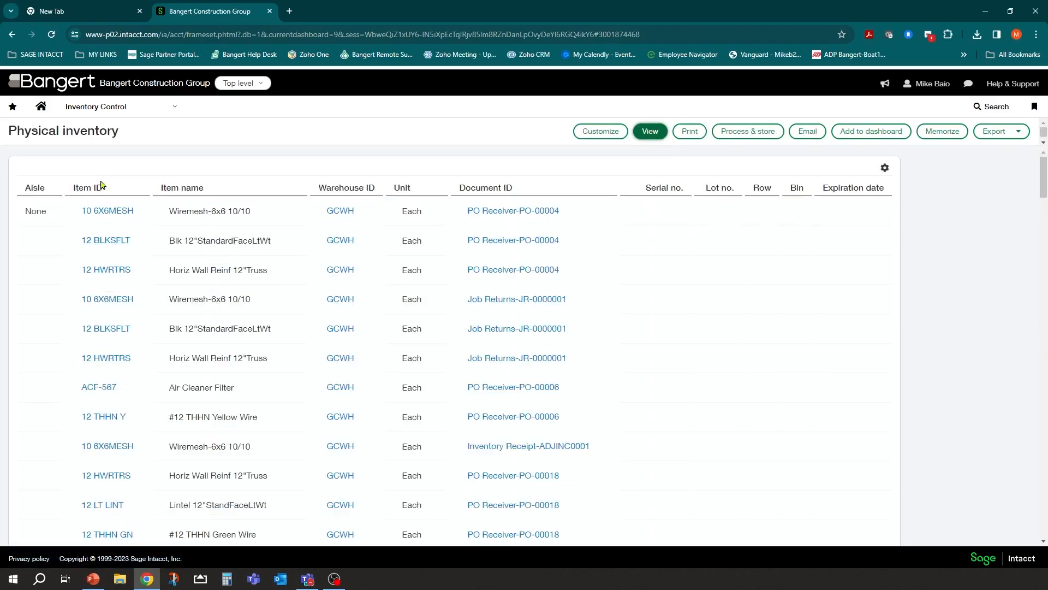
# Step: Examine the aisle grouping and the source documents listed for the items in the detailed report
pyautogui.moveTo(24, 214); pyautogui.dragTo(48, 216)
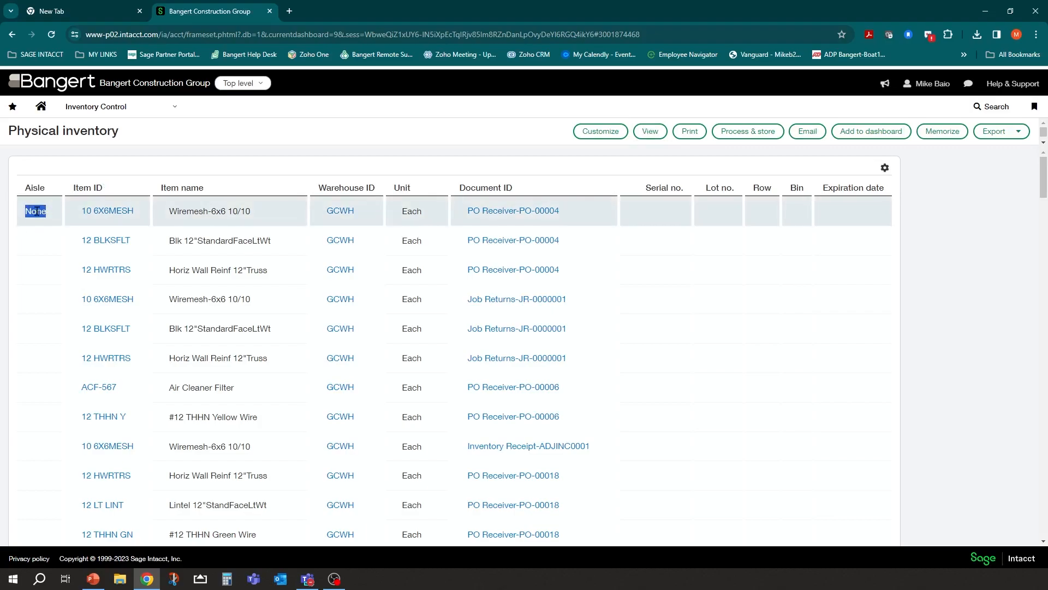
pyautogui.scroll(-10, 28, 299)
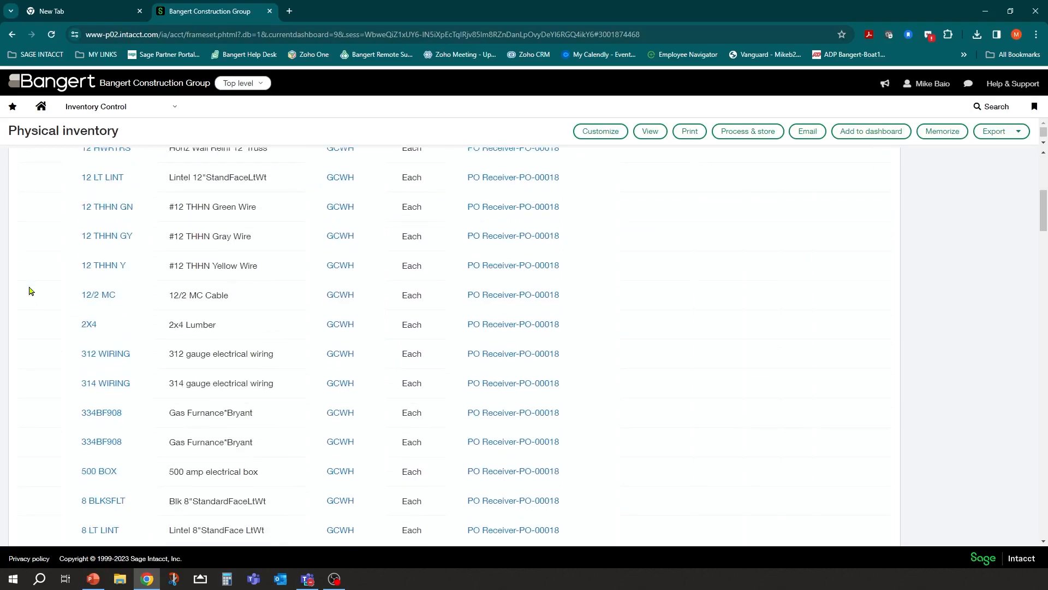
pyautogui.scroll(-15, 28, 299)
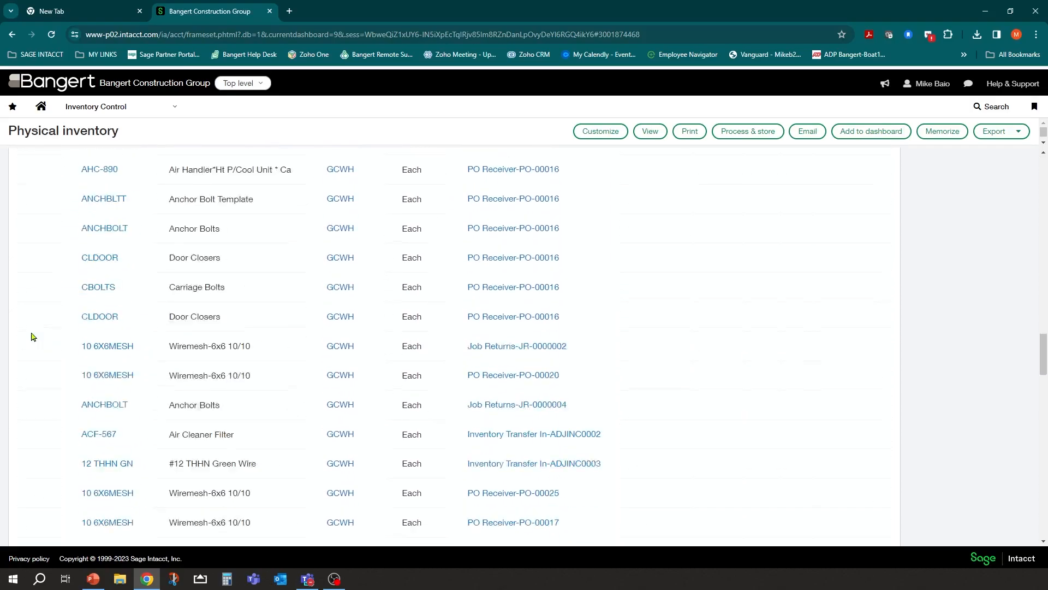
pyautogui.scroll(4, 46, 336)
pyautogui.scroll(-12, 46, 337)
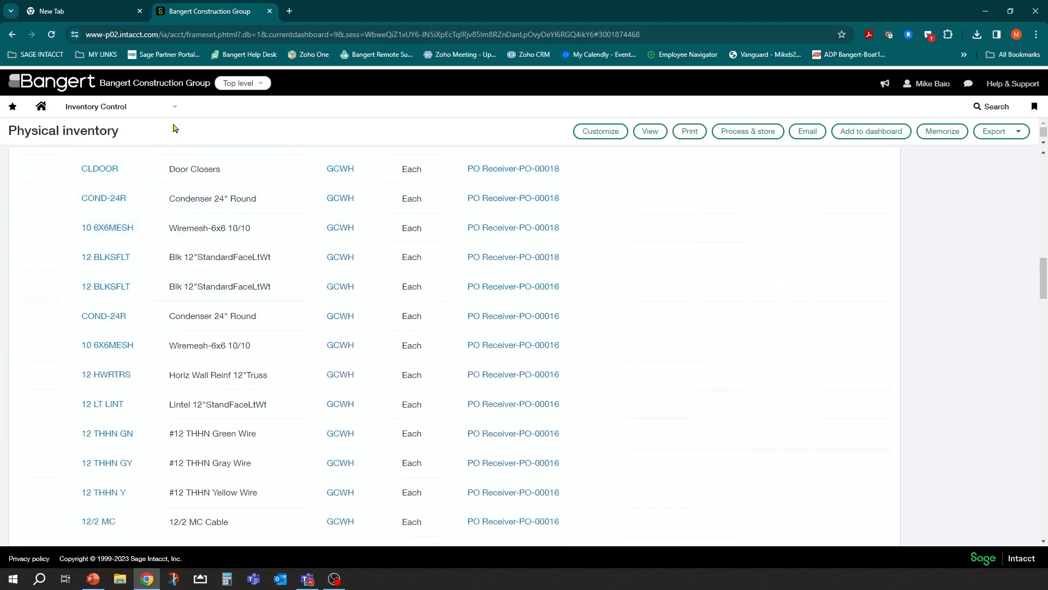
pyautogui.click(175, 109)
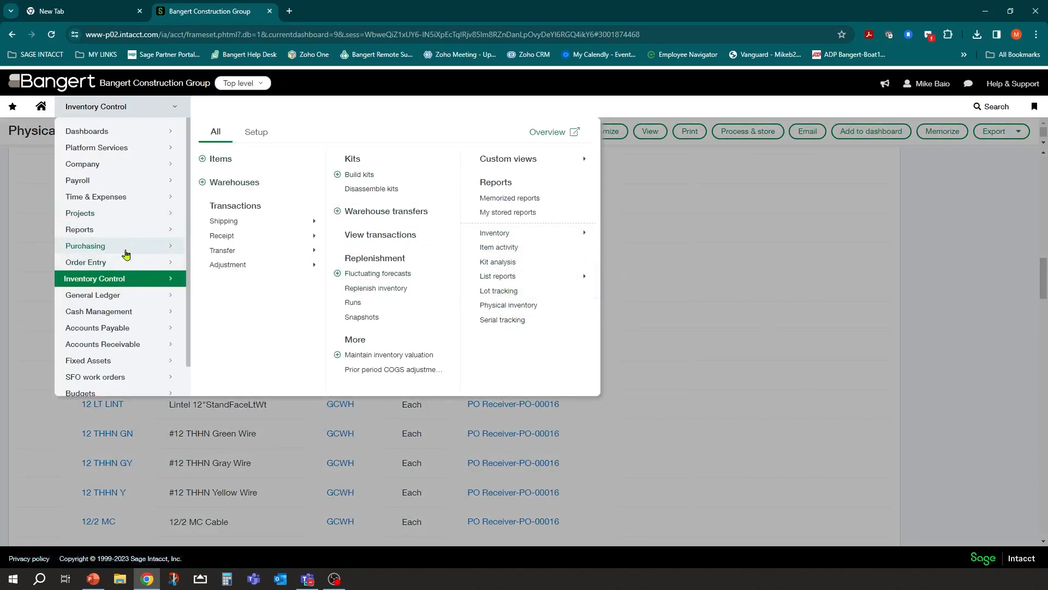
pyautogui.click(115, 234)
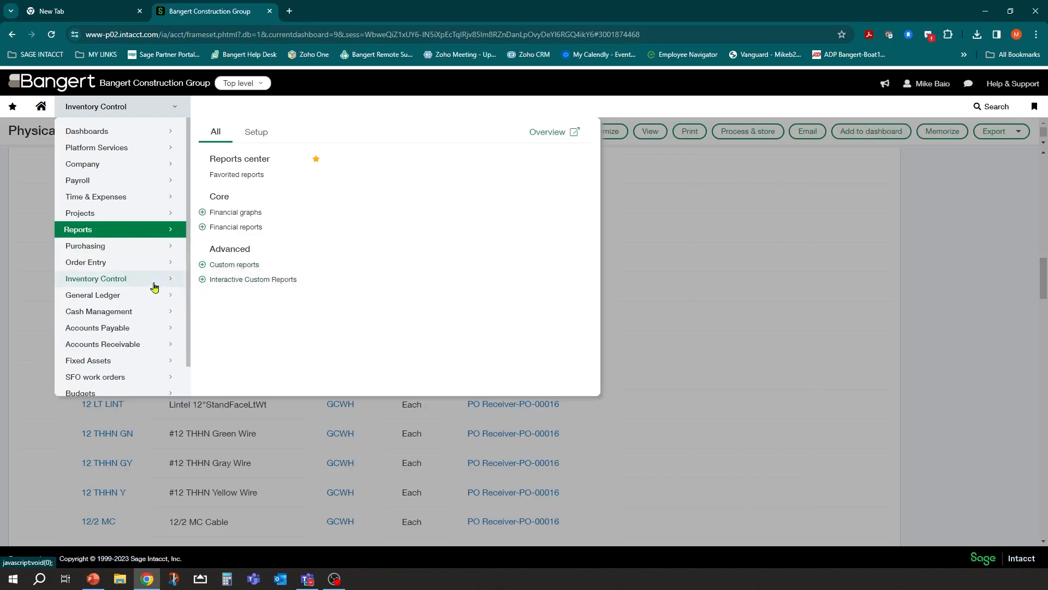
pyautogui.click(127, 284)
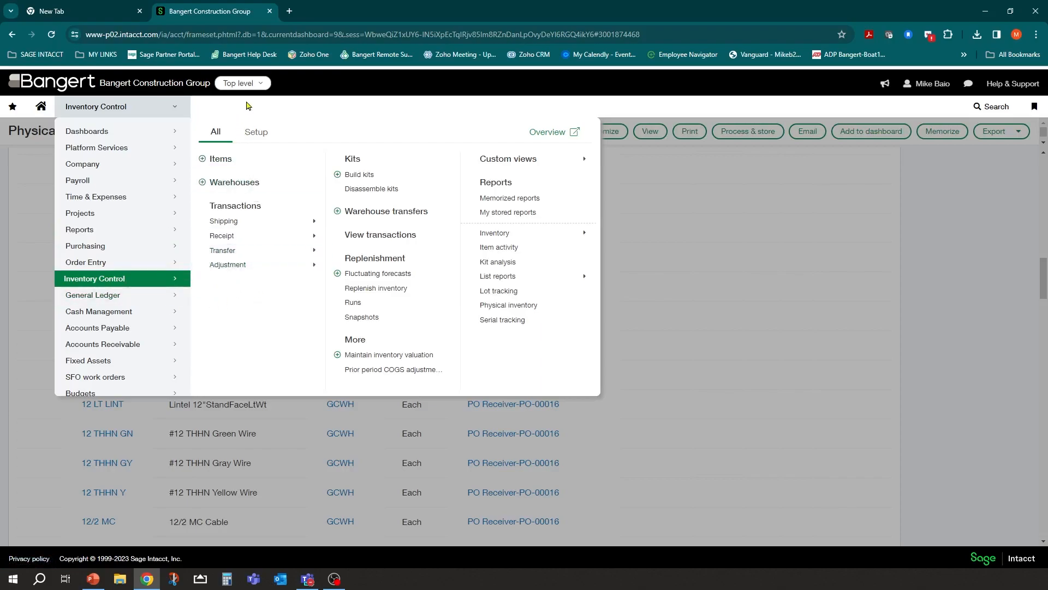
pyautogui.click(306, 264)
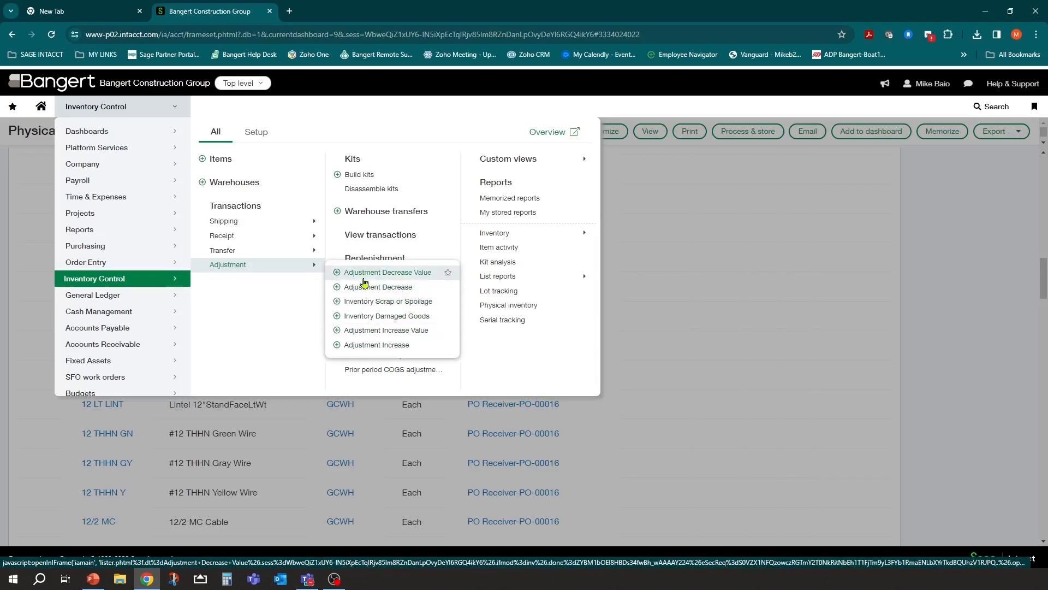
pyautogui.click(175, 107)
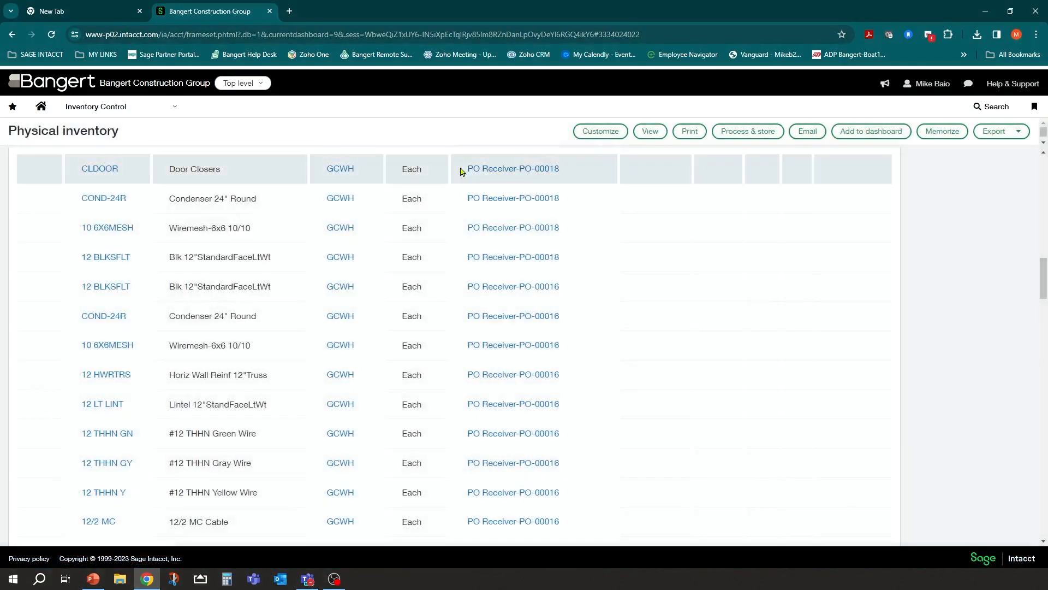
# Step: Open the Maintain inventory valuation list in Inventory Control
pyautogui.click(175, 107)
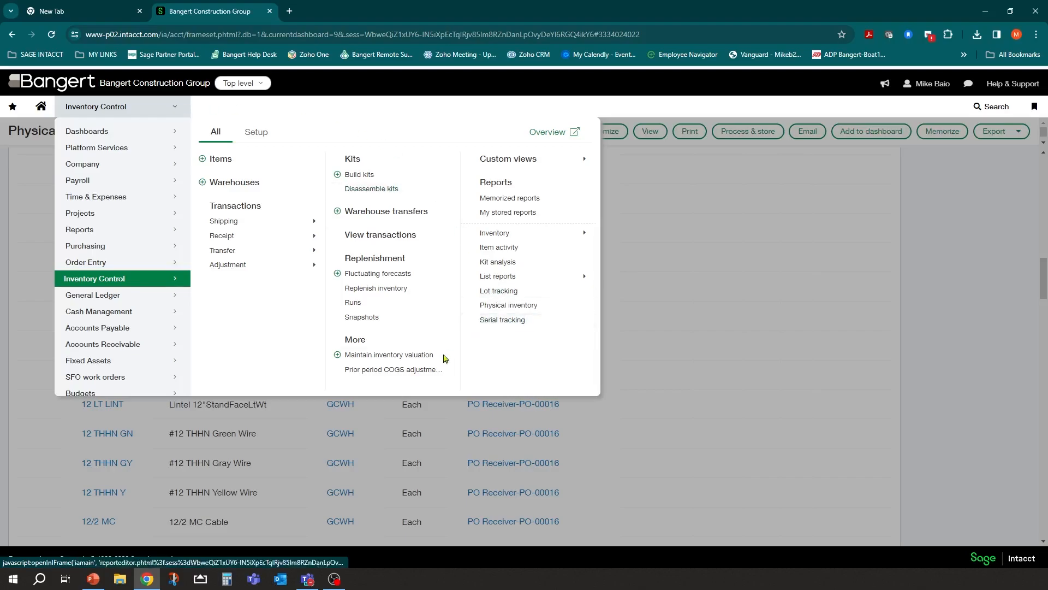
pyautogui.click(393, 355)
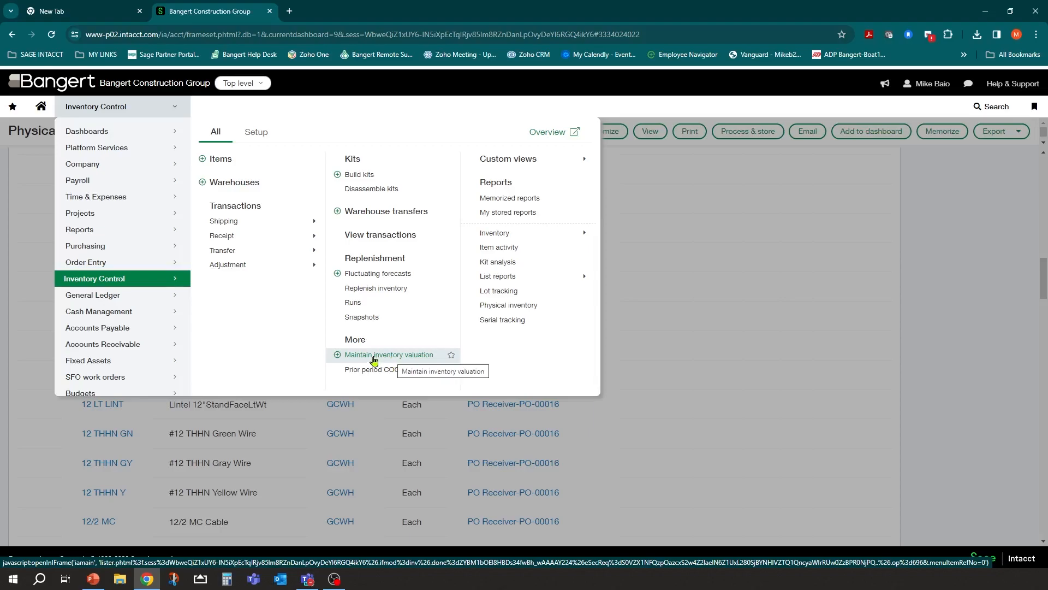
pyautogui.click(375, 361)
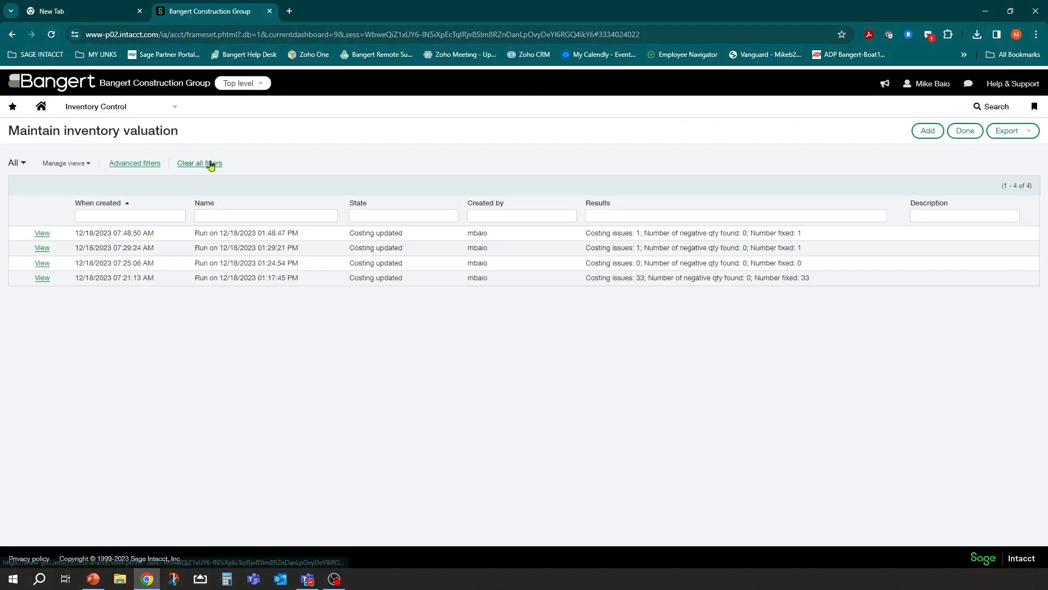
# Step: Bring up the help for the Maintain inventory valuation page and open its Overview topic
pyautogui.click(1006, 87)
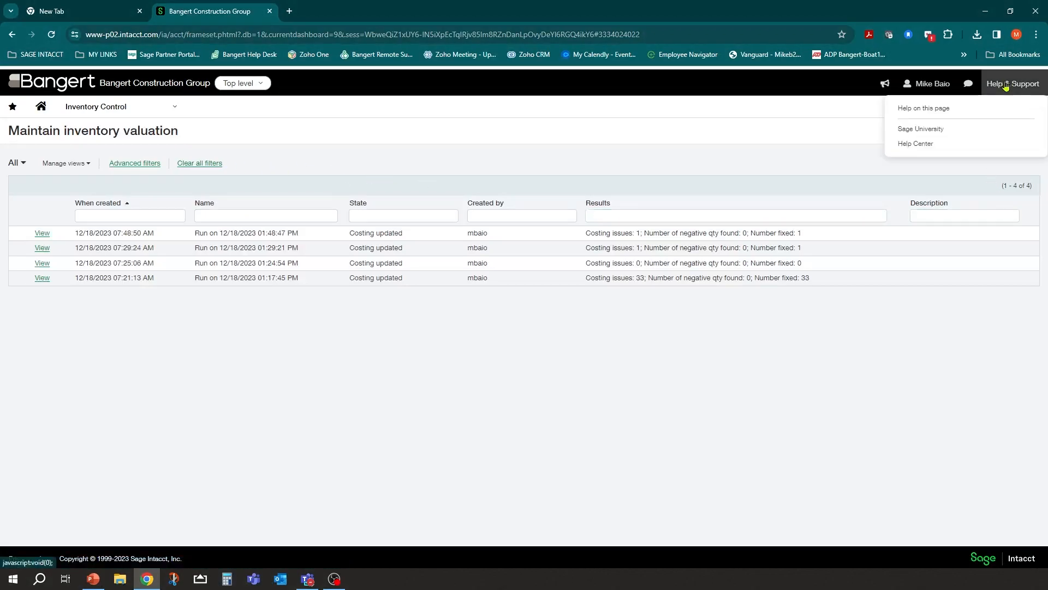
pyautogui.click(943, 109)
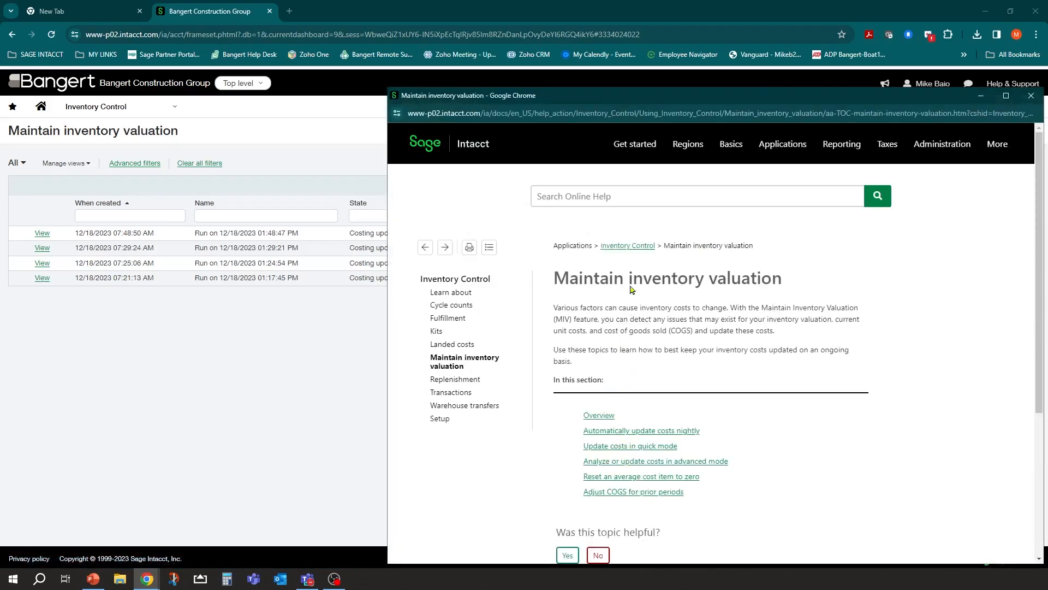
pyautogui.moveTo(647, 96); pyautogui.dragTo(585, 60)
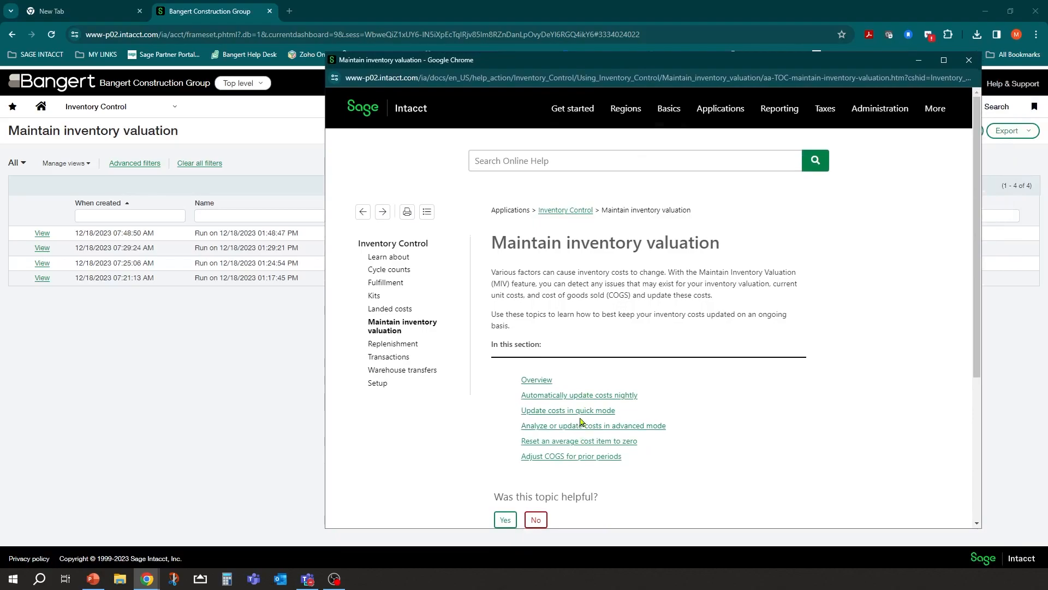
pyautogui.click(534, 380)
# Step: Read the overview's causes of cost changes, MIV run modes, same-date resequencing and best practices, and close the help window
pyautogui.scroll(-3, 645, 344)
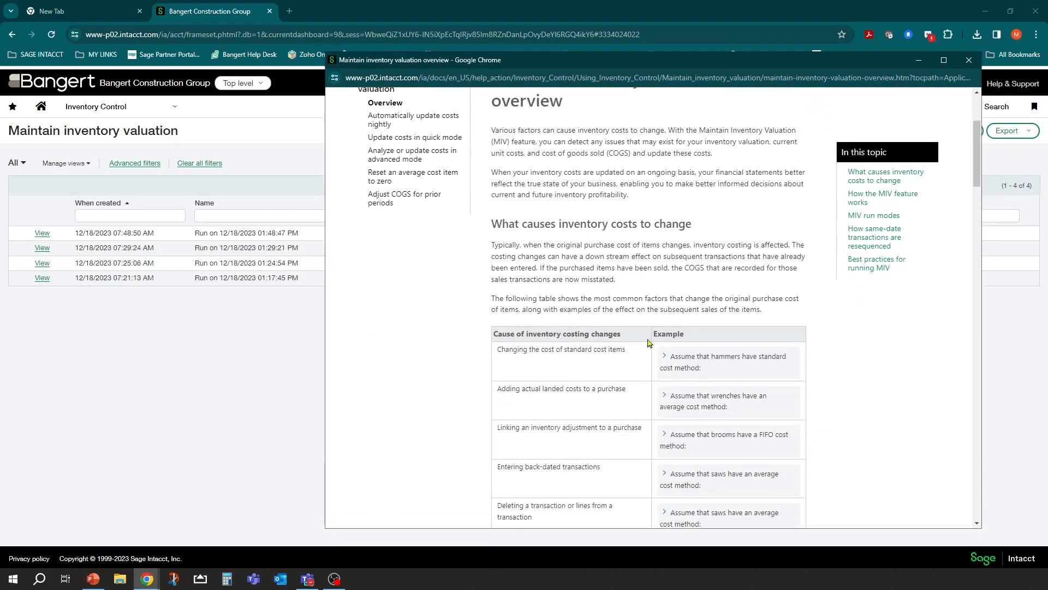
pyautogui.scroll(-10, 656, 301)
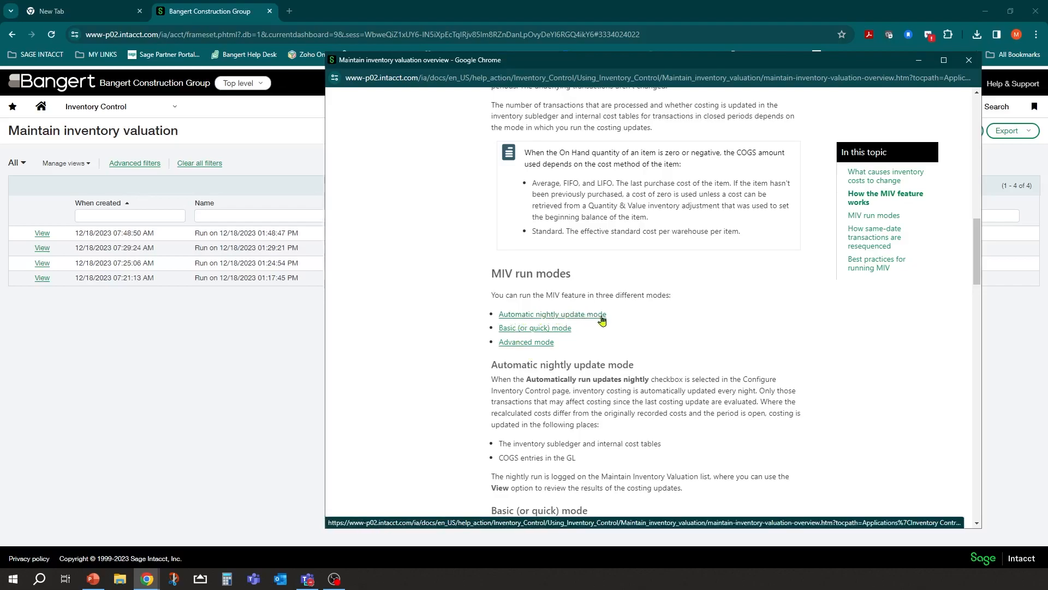
pyautogui.scroll(-7, 606, 311)
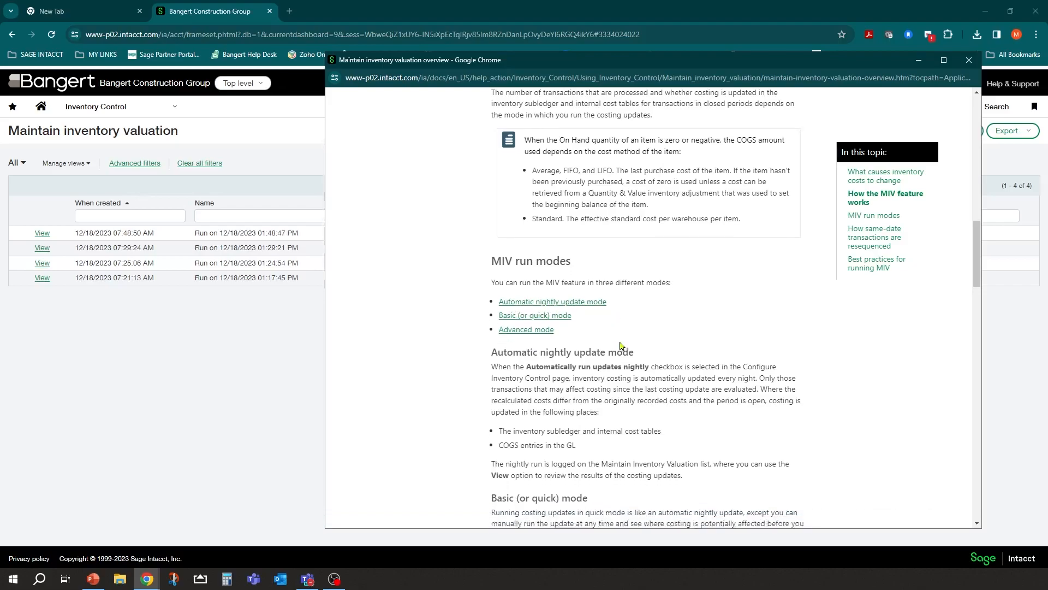
pyautogui.scroll(-10, 587, 289)
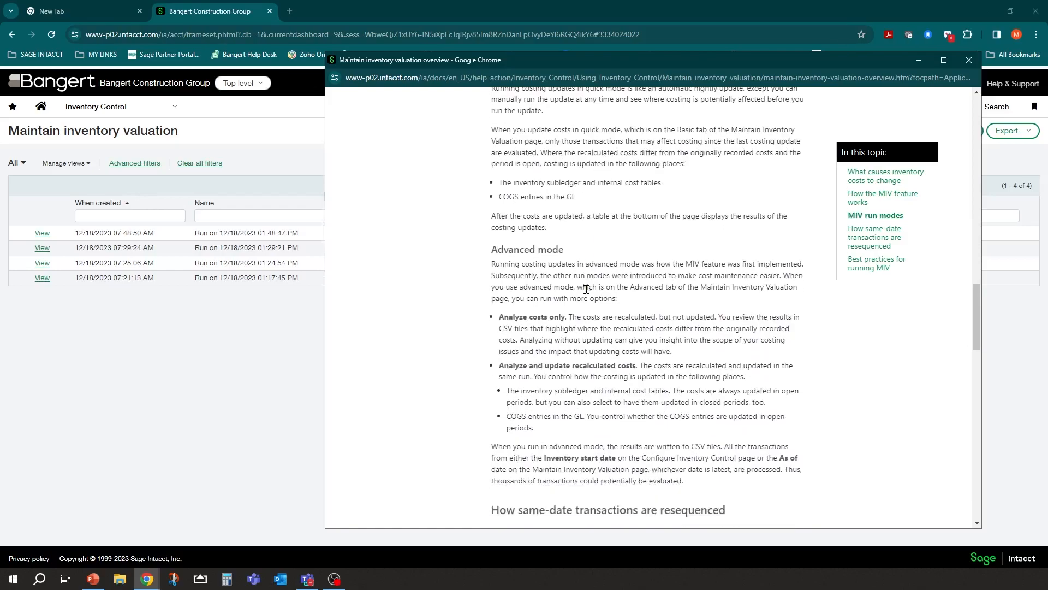
pyautogui.scroll(-4, 589, 293)
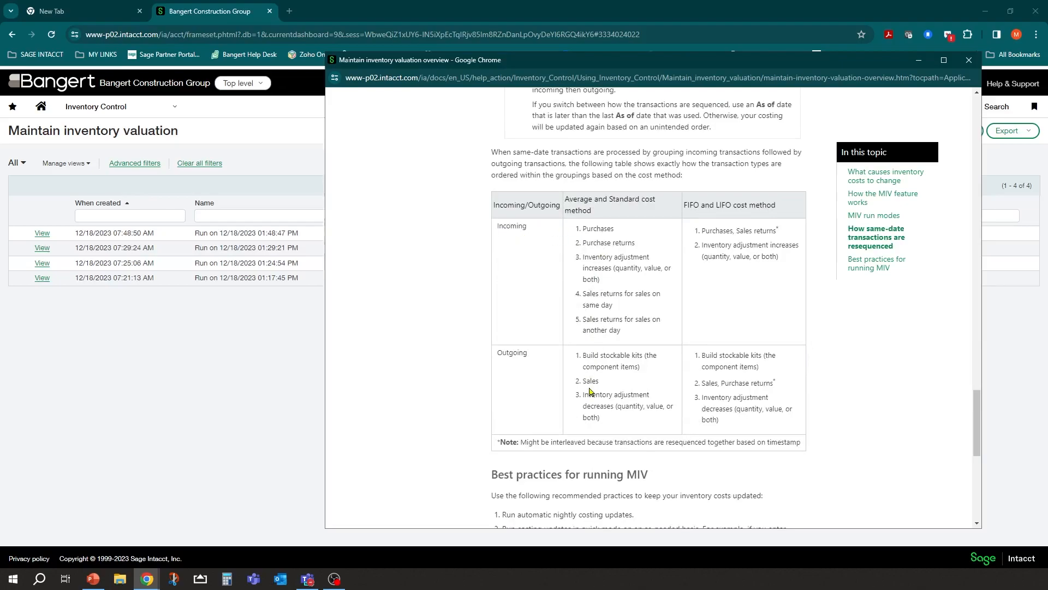
pyautogui.scroll(-3, 546, 377)
pyautogui.scroll(-3, 526, 203)
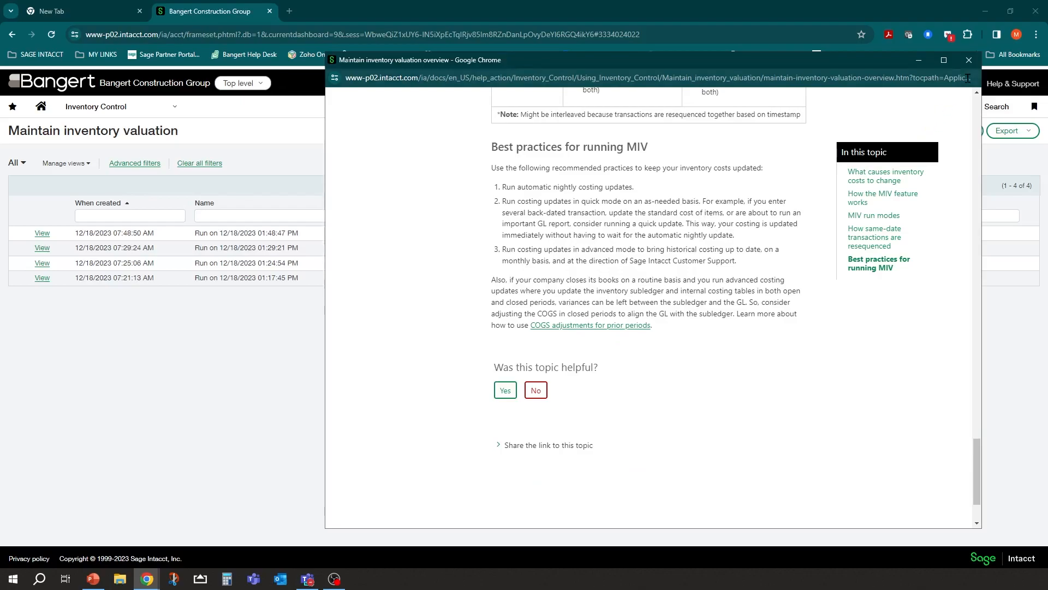
pyautogui.click(969, 59)
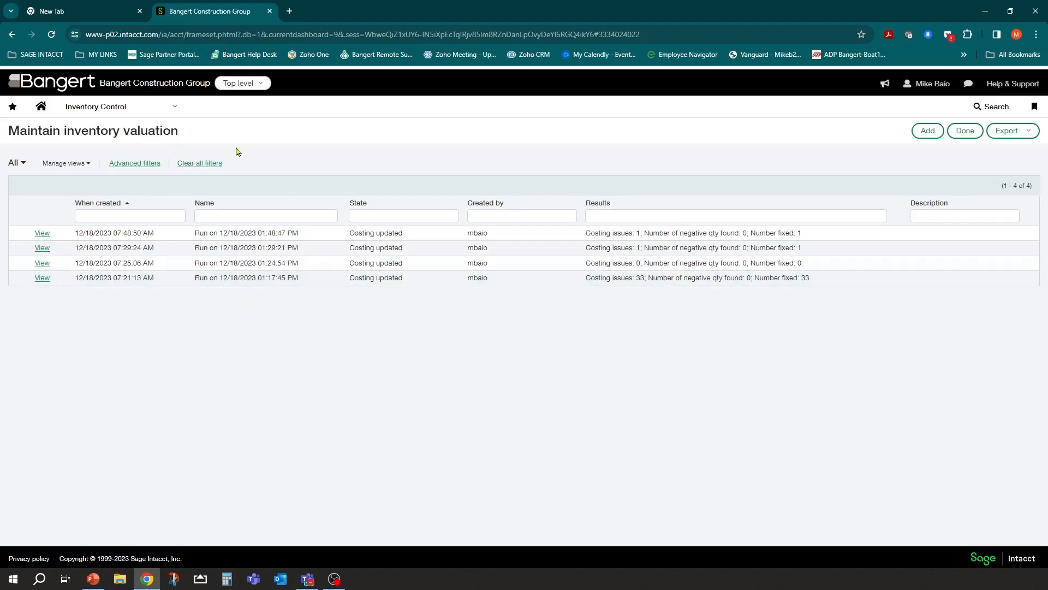
# Step: Open the Inventory Control configuration and enable automatic nightly updates for MIV costing
pyautogui.click(168, 109)
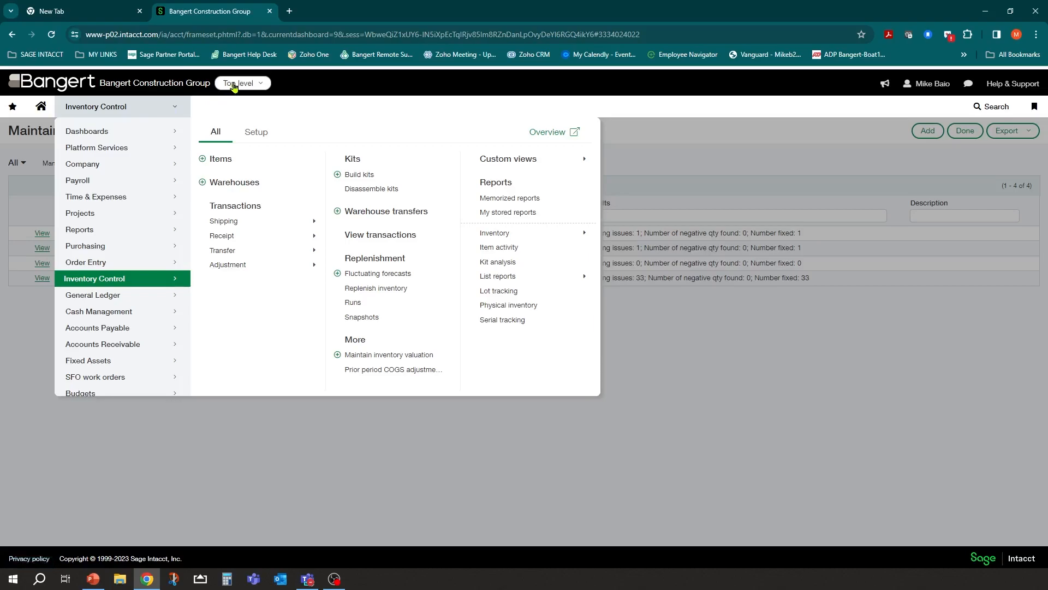
pyautogui.click(259, 138)
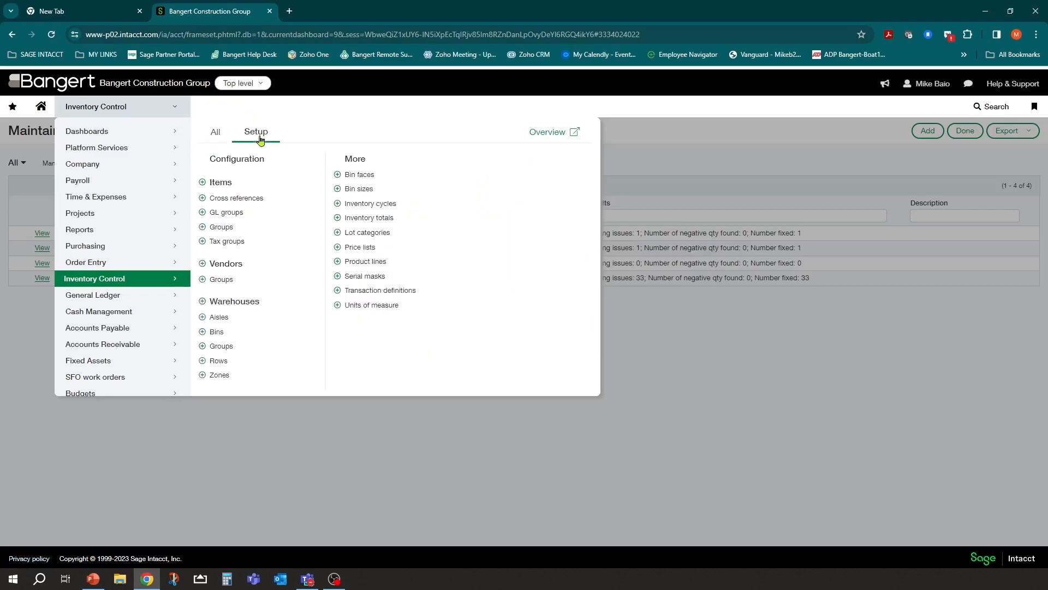
pyautogui.click(246, 160)
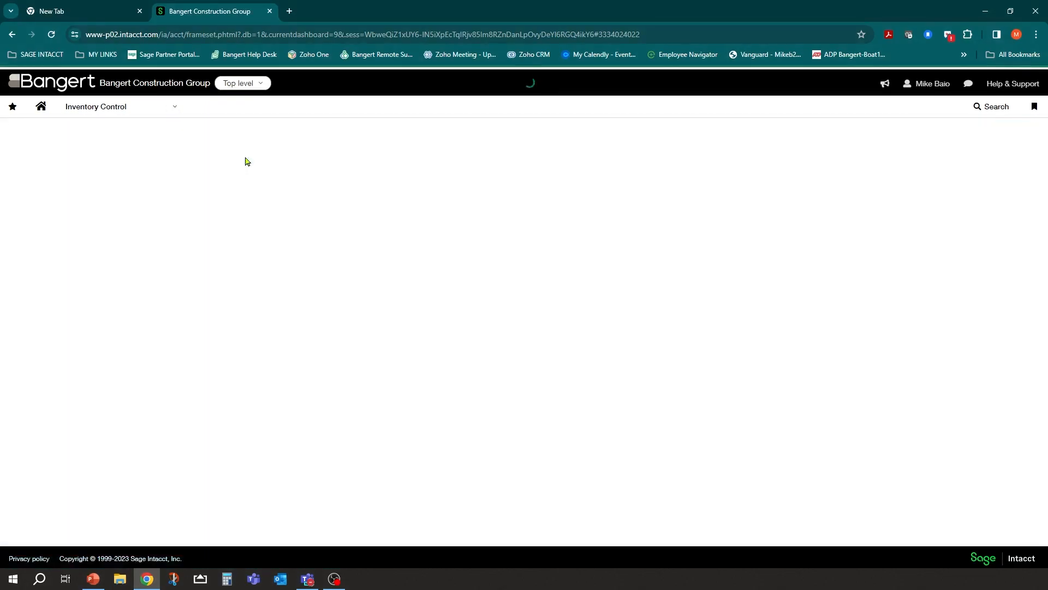
pyautogui.scroll(-2, 301, 285)
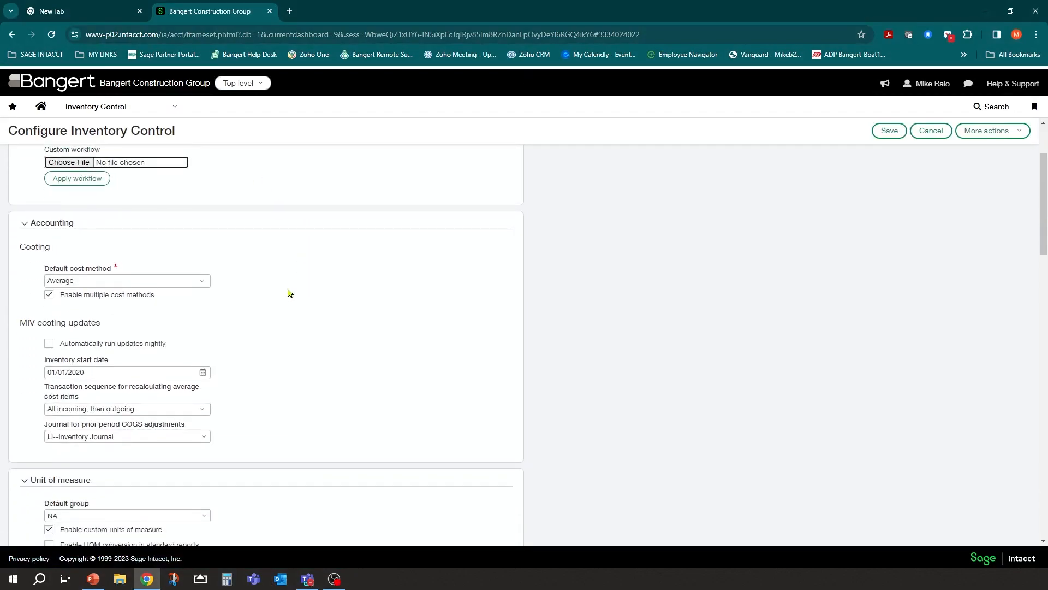
pyautogui.scroll(-1, 207, 299)
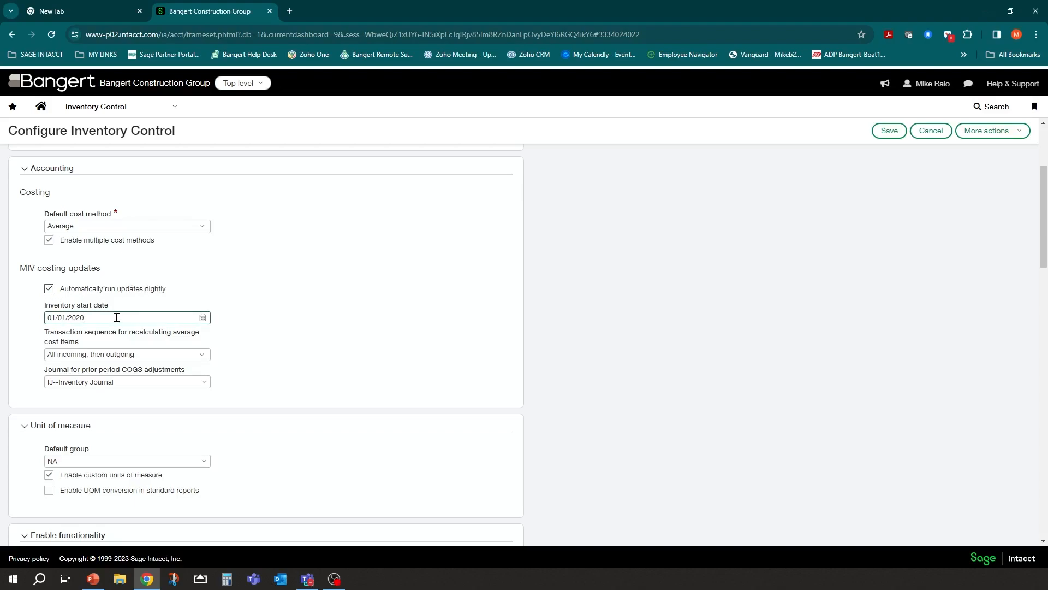
# Step: Review the transaction sequence options and the prior period COGS adjustment journal, and leave the configuration without saving the nightly update change
pyautogui.click(203, 357)
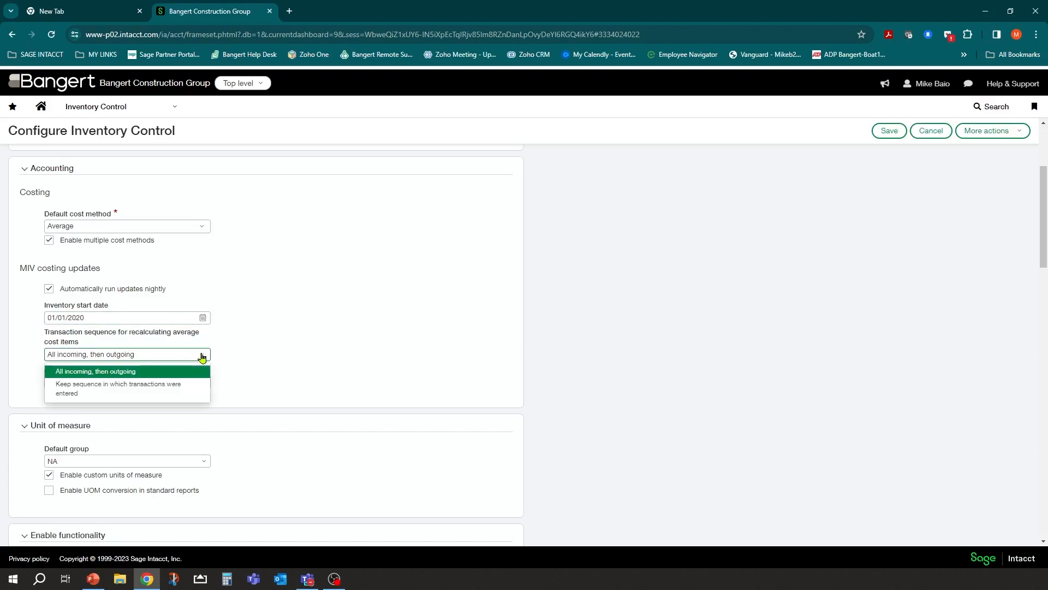
pyautogui.click(265, 344)
pyautogui.click(123, 383)
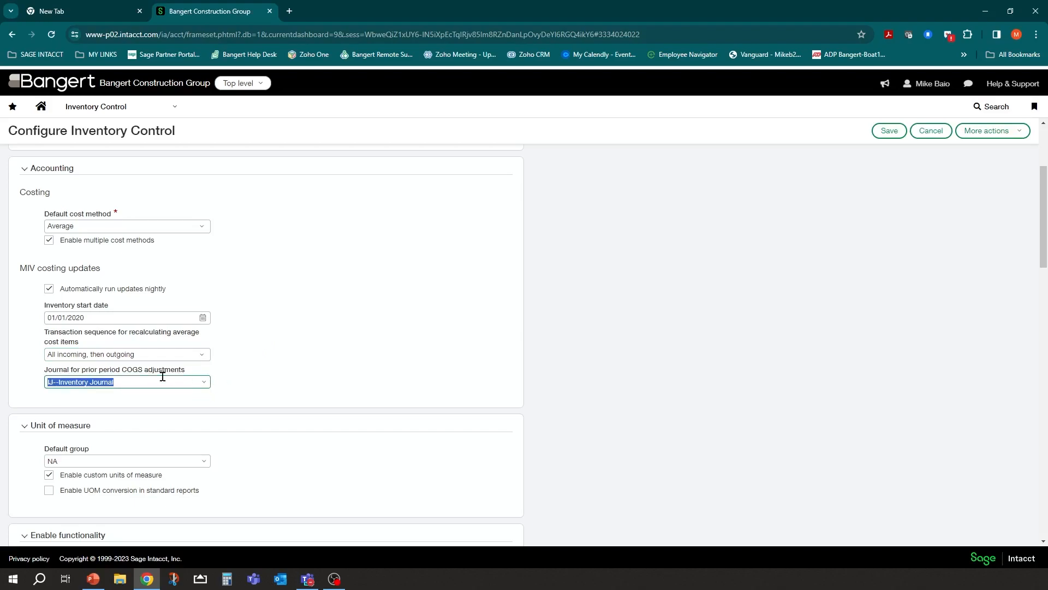
pyautogui.moveTo(83, 370); pyautogui.dragTo(187, 373)
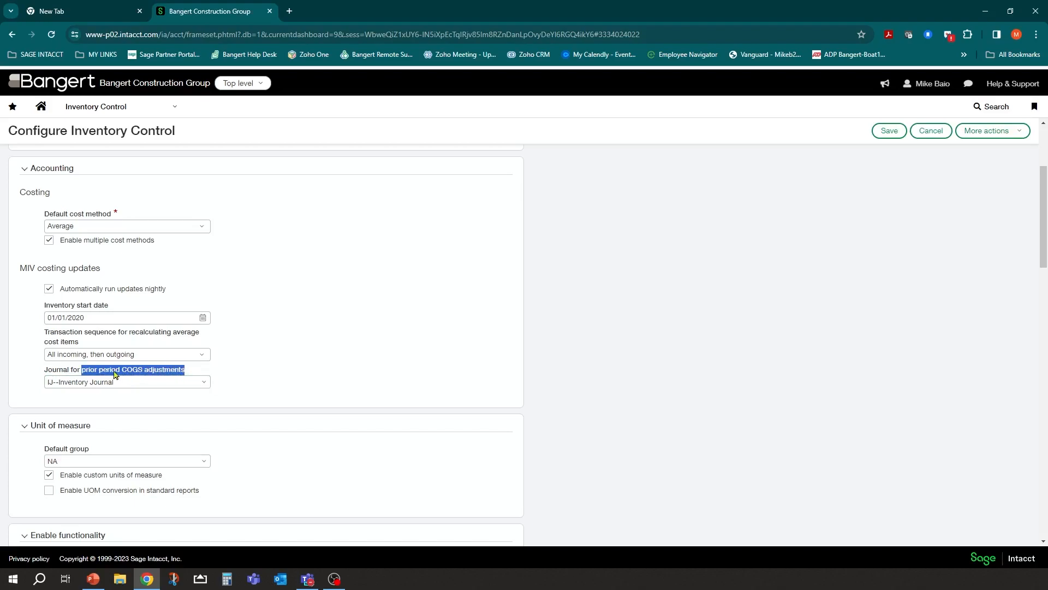
pyautogui.click(275, 348)
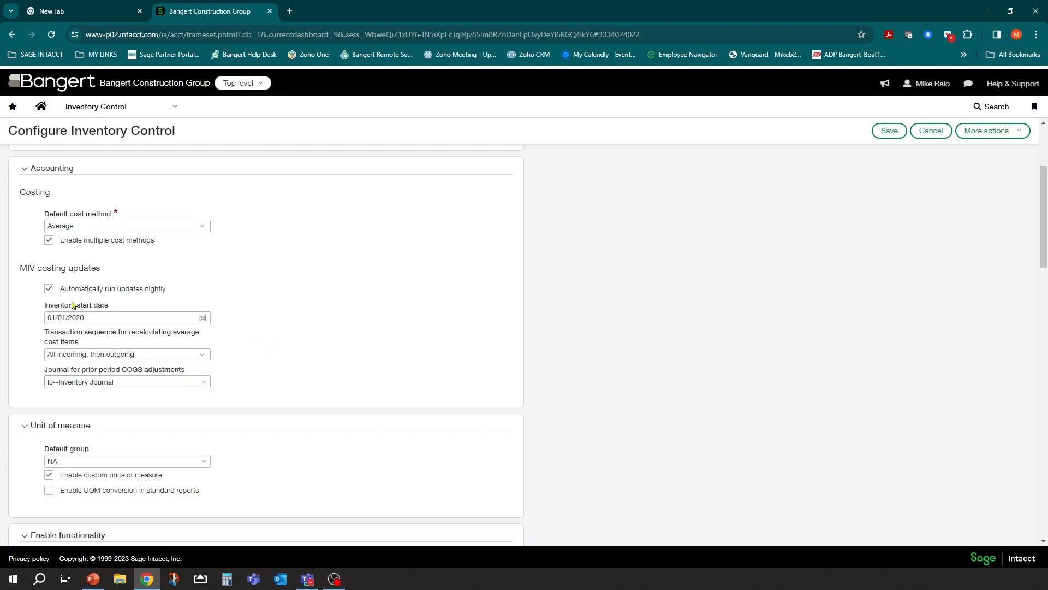
pyautogui.click(49, 292)
pyautogui.click(931, 130)
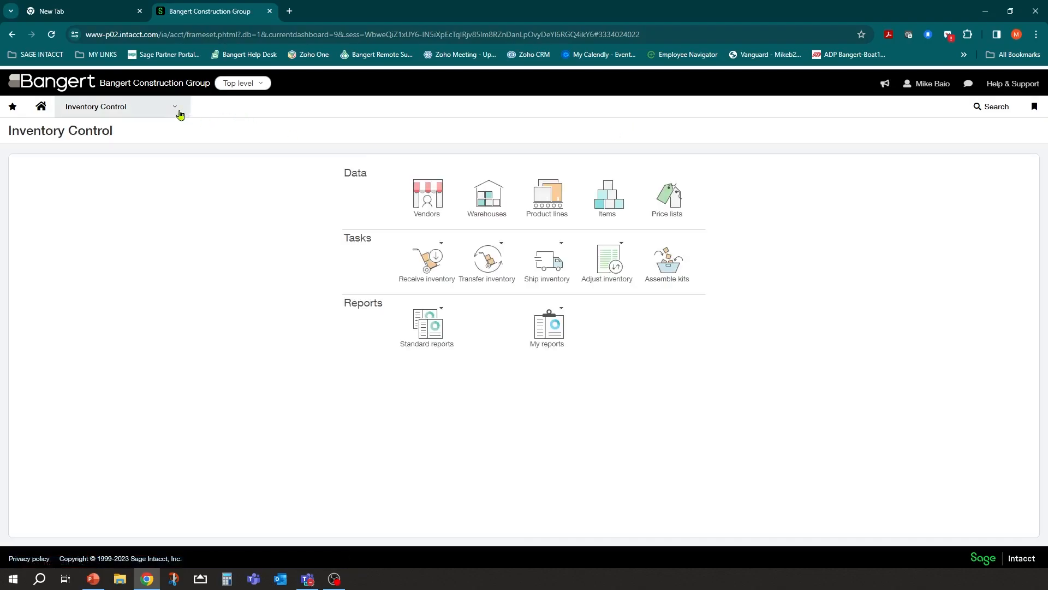
# Step: Open the Inventory Control items list and filter it by the item name "wid"
pyautogui.click(178, 111)
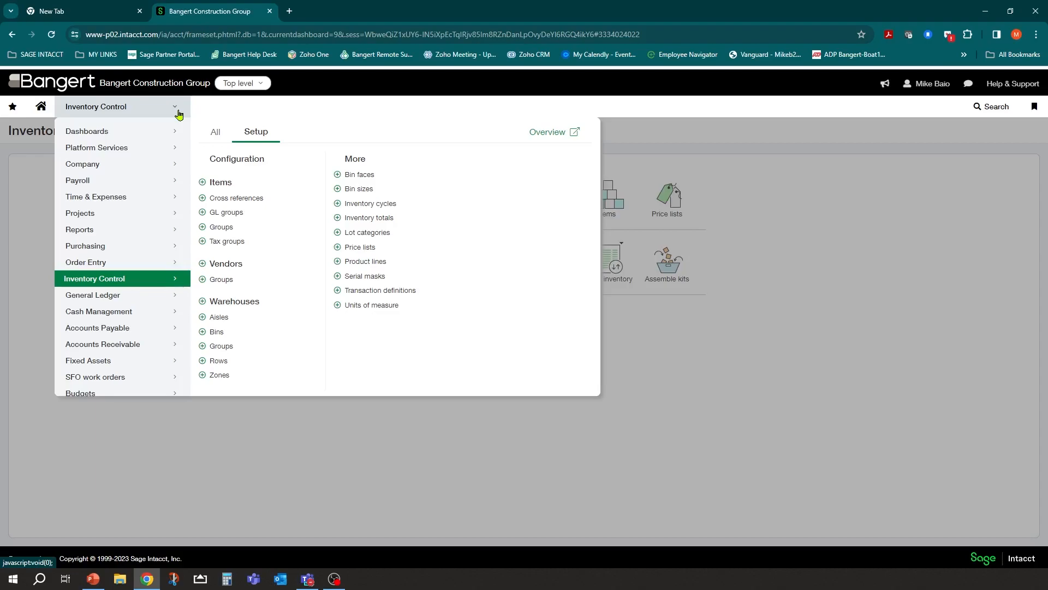
pyautogui.click(215, 134)
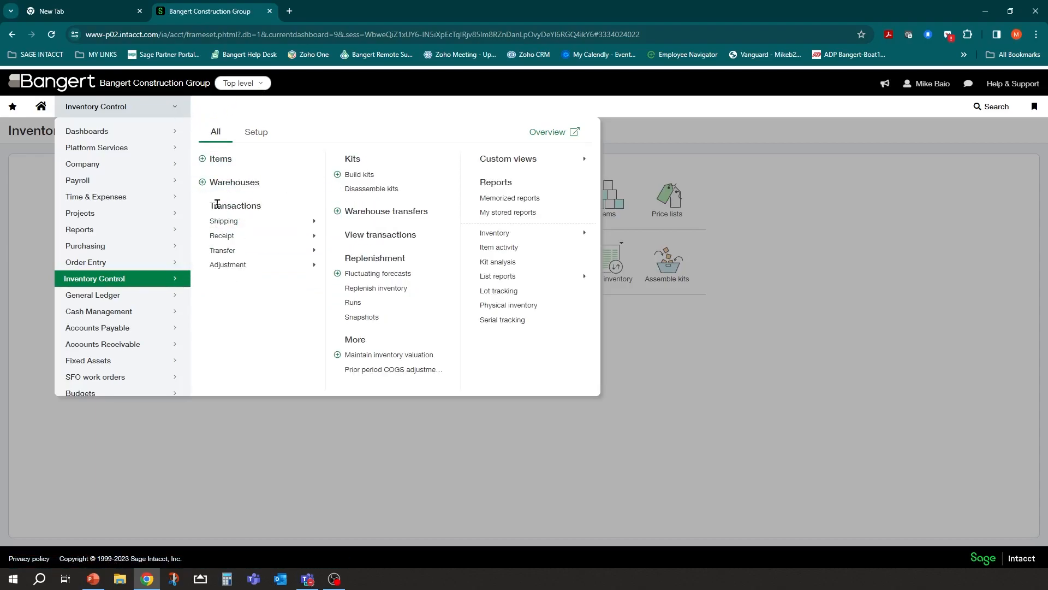
pyautogui.click(221, 160)
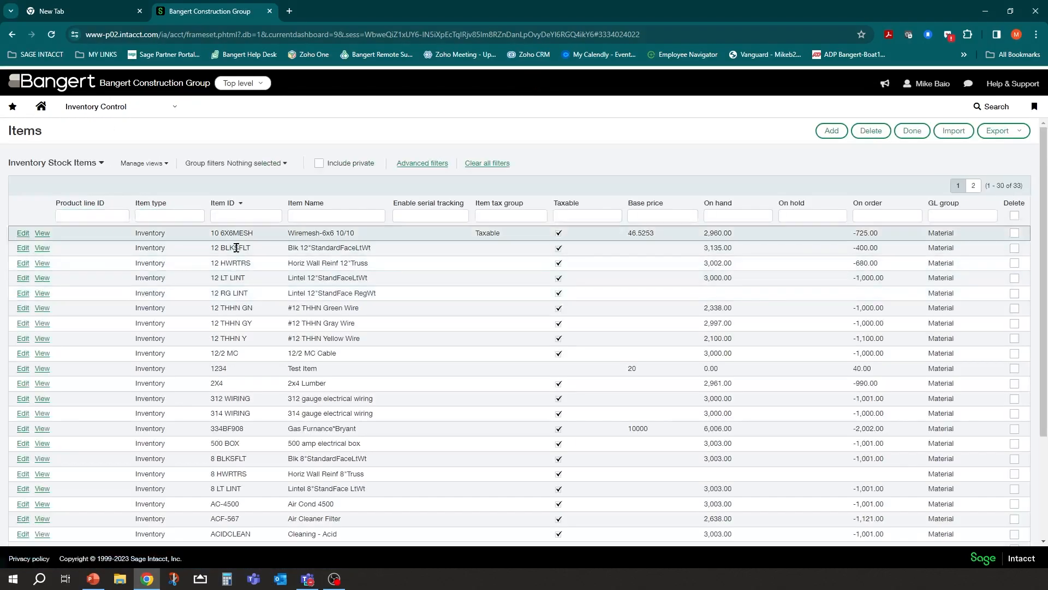
pyautogui.click(309, 215)
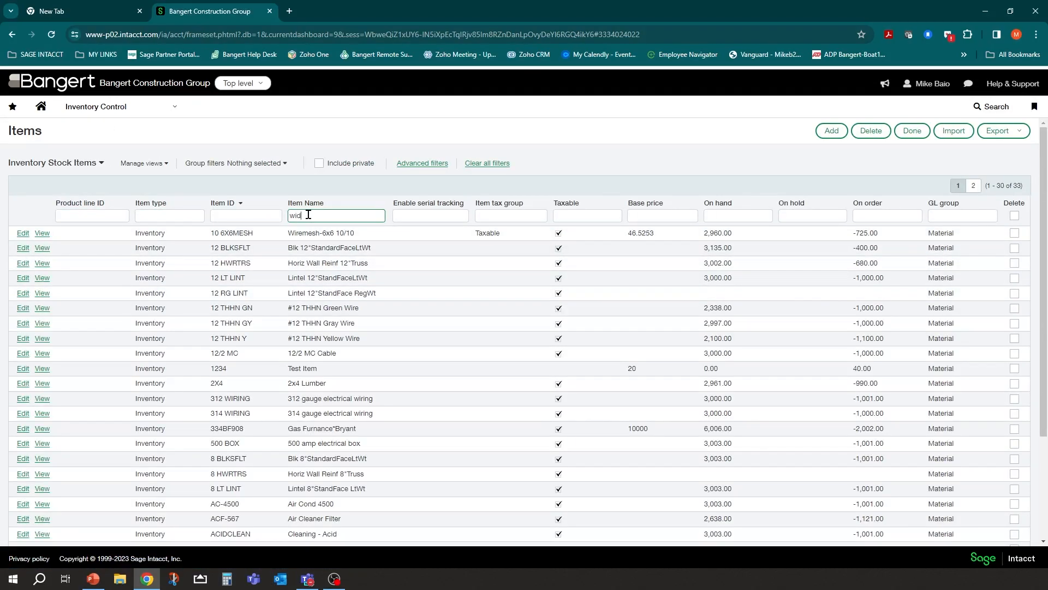
pyautogui.write('wid')
pyautogui.press('Return')
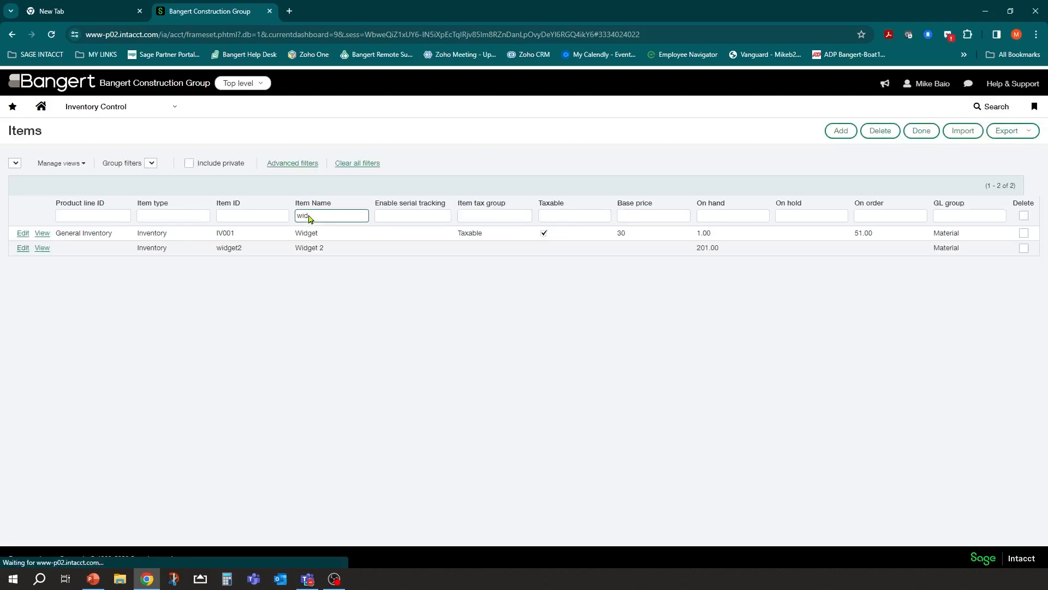
# Step: Open the Widget 2 item, review its cost method and standard cost, and close it without saving
pyautogui.click(25, 249)
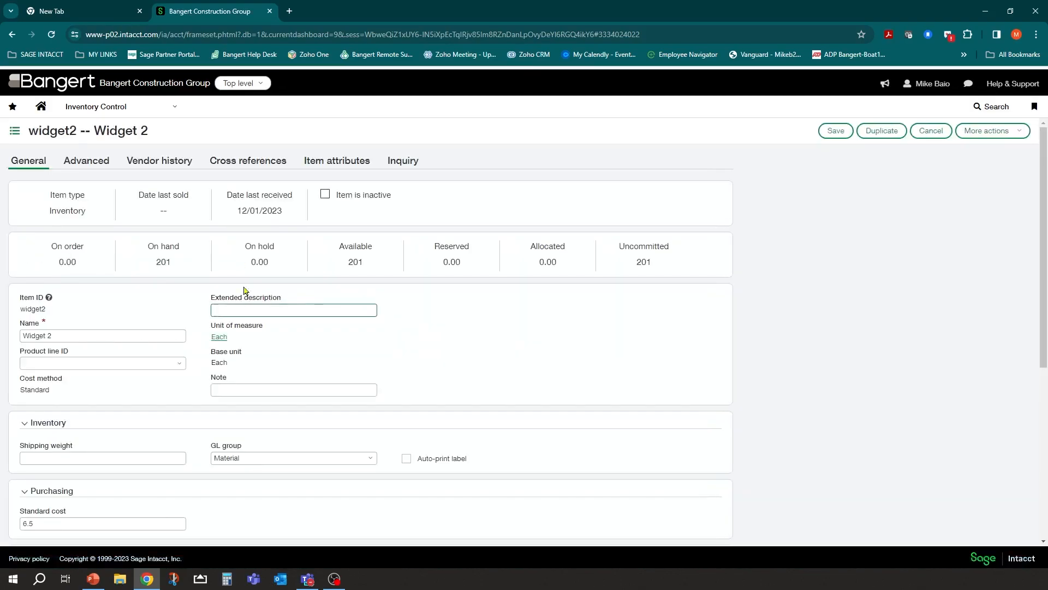
pyautogui.scroll(-2, 209, 267)
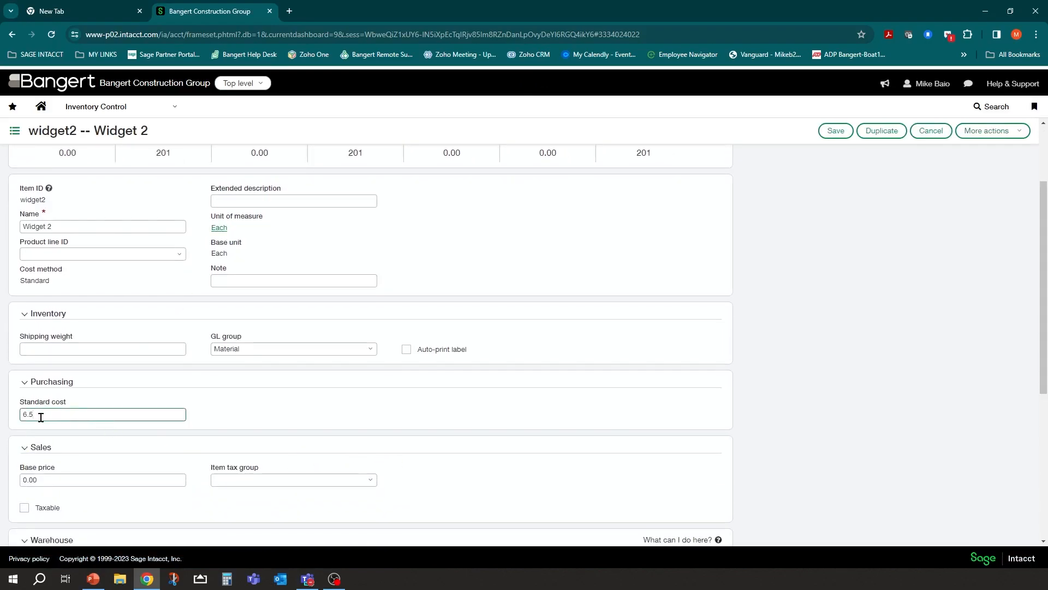
pyautogui.scroll(2, 49, 365)
pyautogui.moveTo(53, 391); pyautogui.dragTo(16, 393)
pyautogui.click(31, 397)
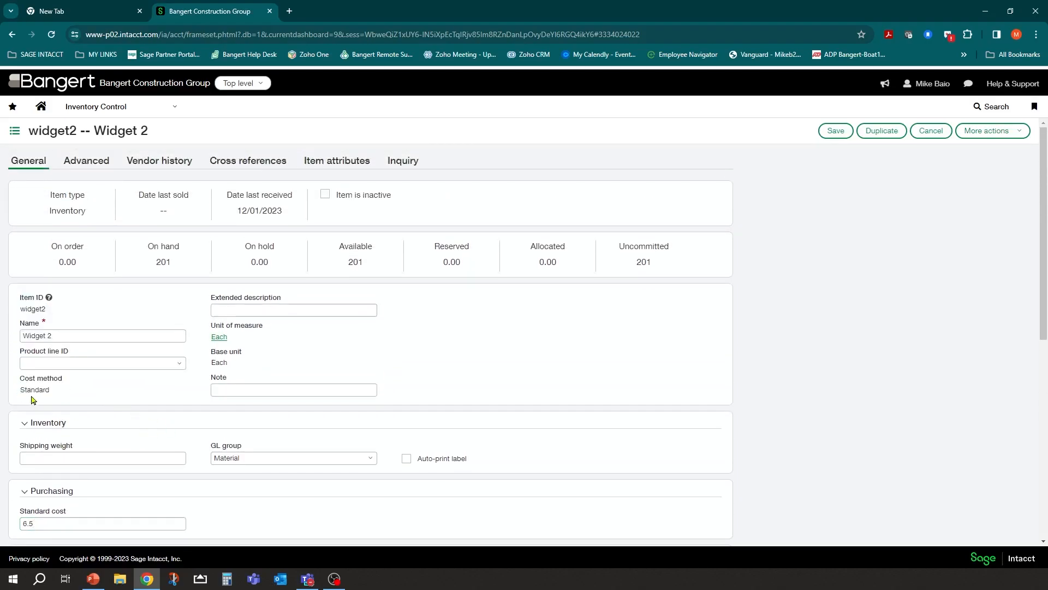
pyautogui.click(931, 130)
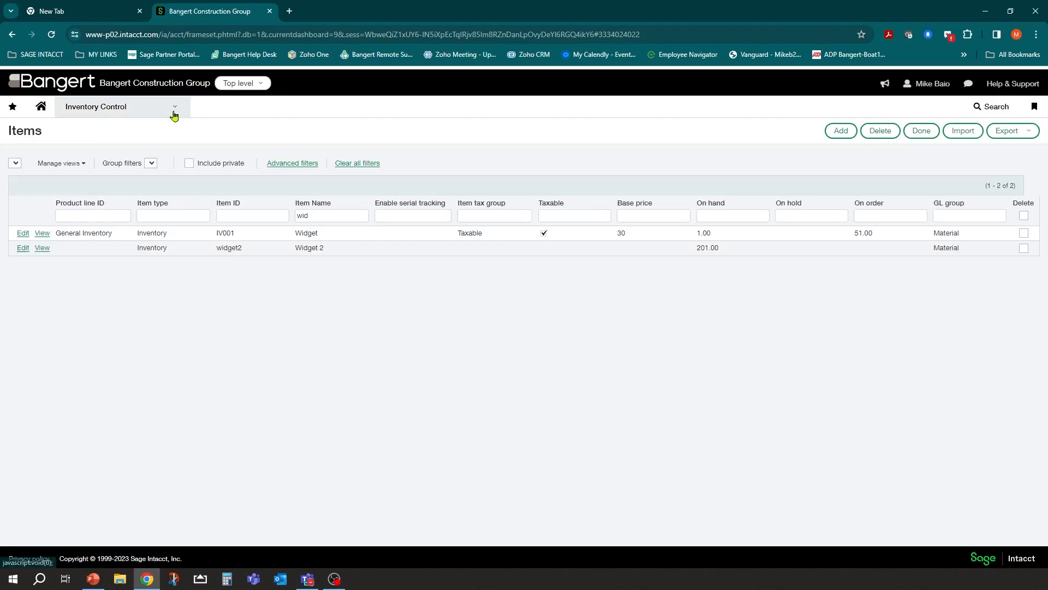
# Step: Start a new Inventory Receipt transaction and choose widget2--Widget 2 as the item on the first entry line
pyautogui.click(174, 111)
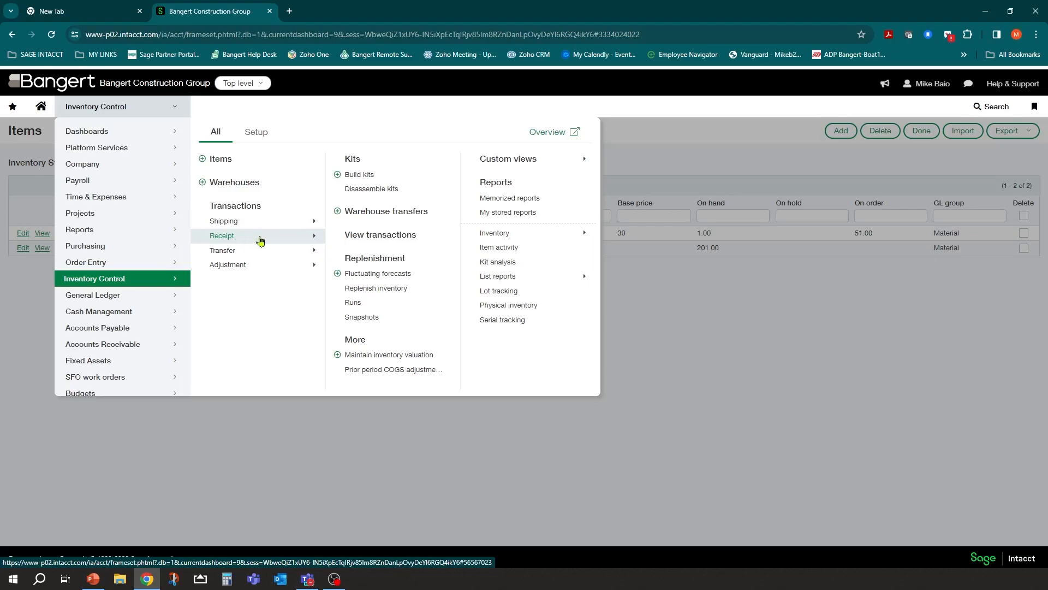
pyautogui.click(308, 237)
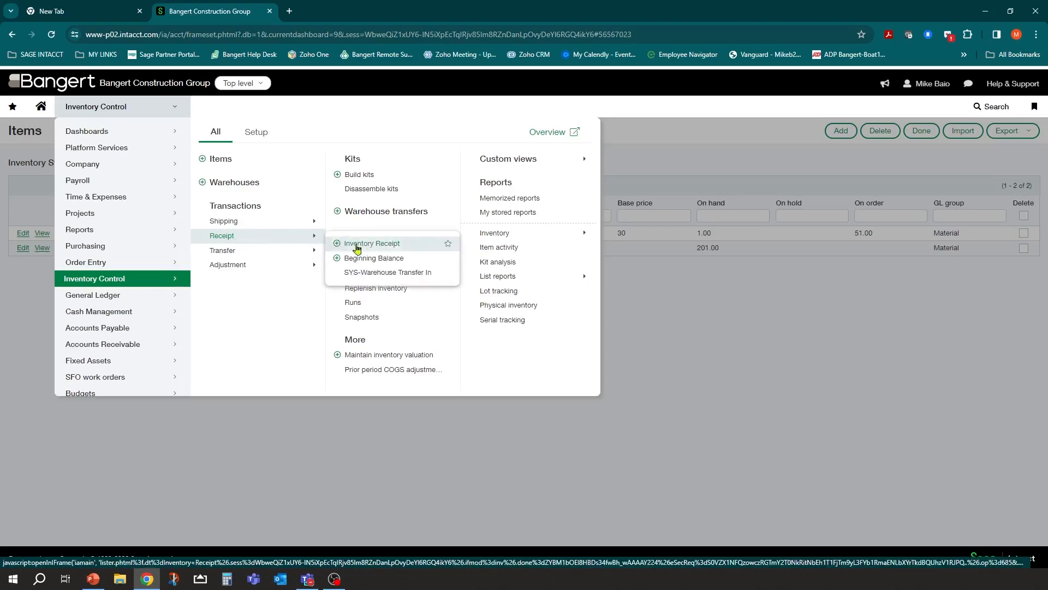
pyautogui.click(335, 246)
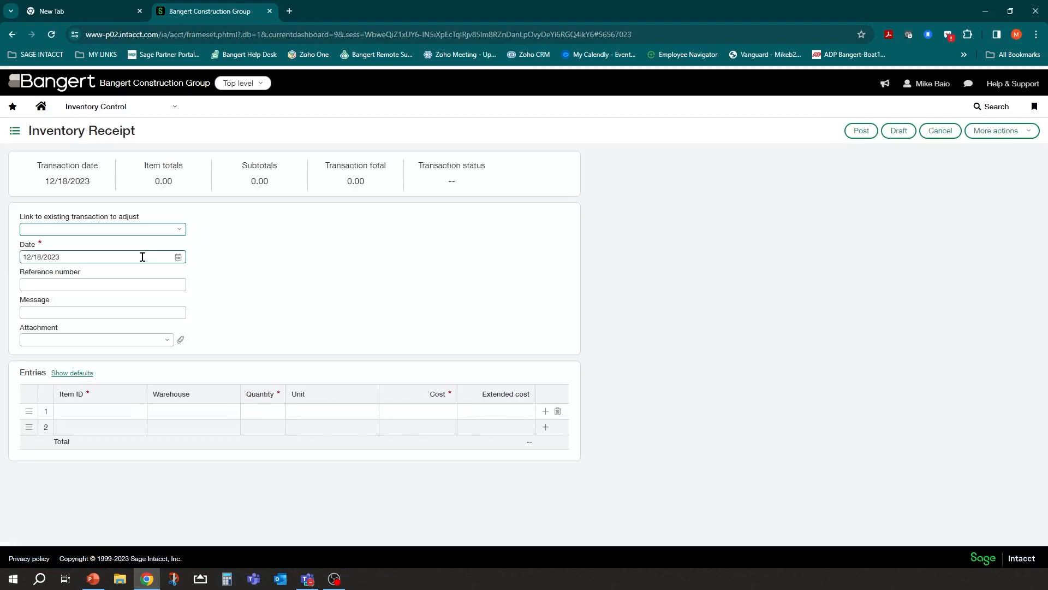
pyautogui.click(108, 410)
pyautogui.write('wid')
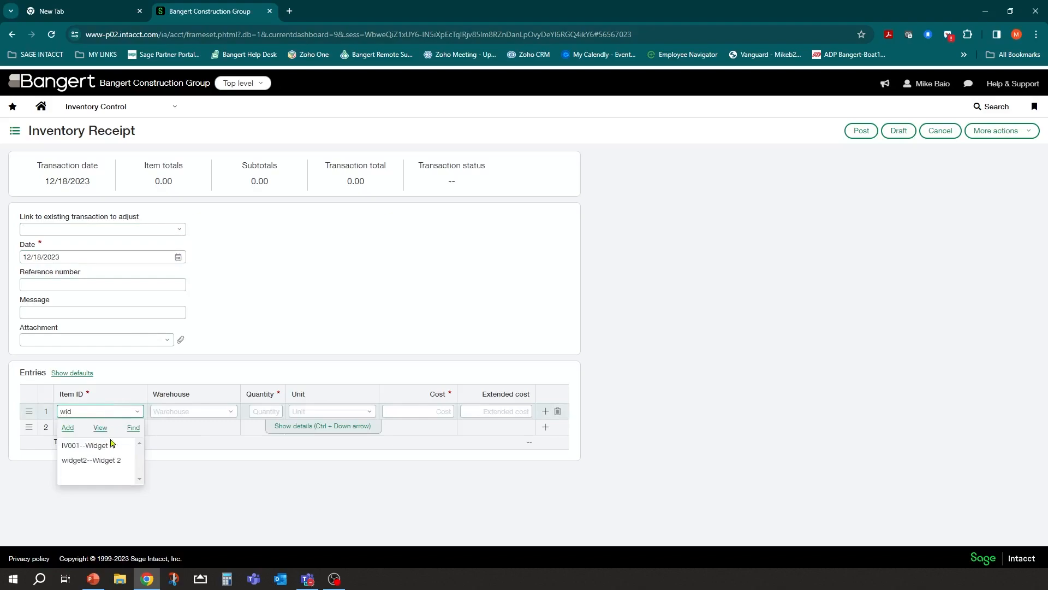
pyautogui.click(112, 460)
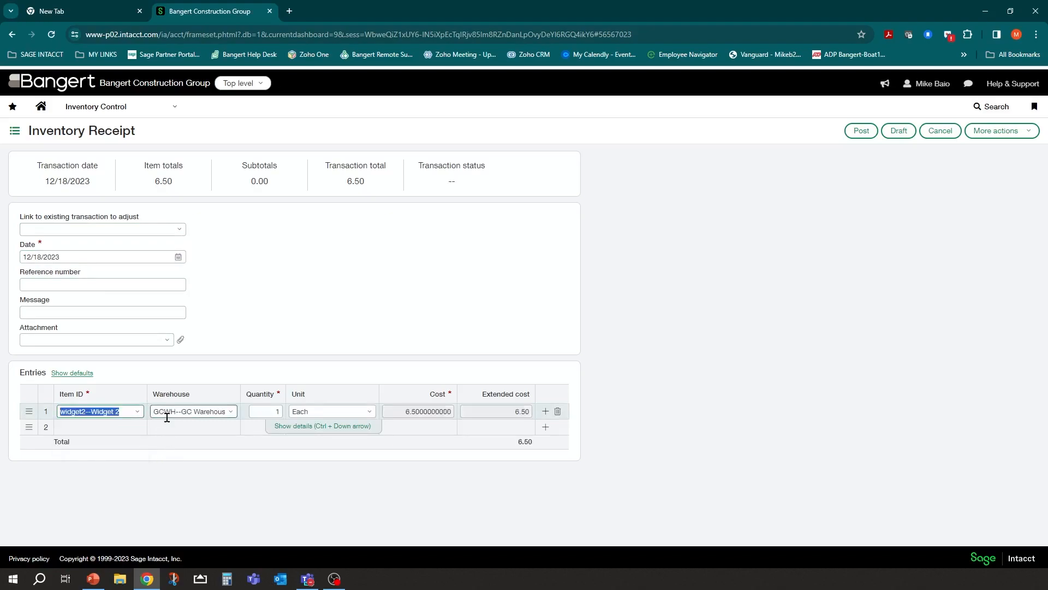
# Step: Set the receipt quantity of Widget 2 to 25 and post the inventory receipt
pyautogui.press('Tab')
pyautogui.press('Tab')
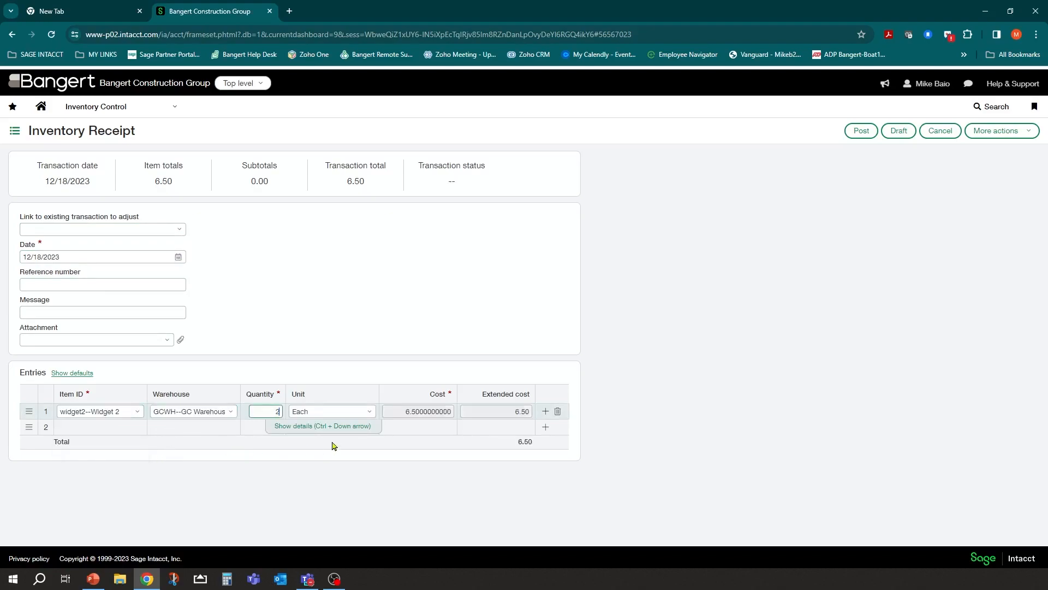
pyautogui.write('25')
pyautogui.press('Tab')
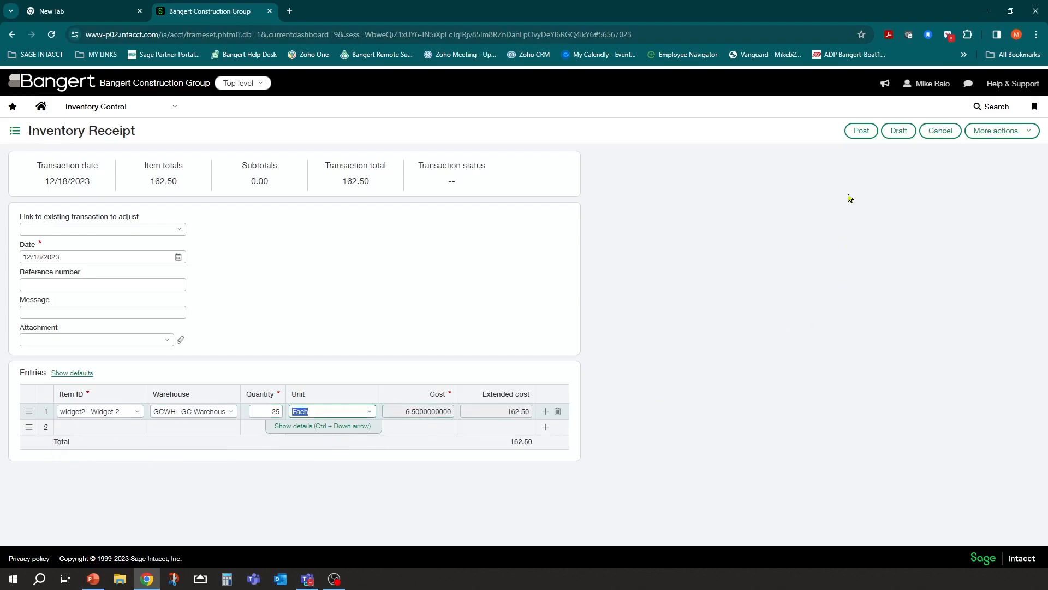
pyautogui.click(862, 131)
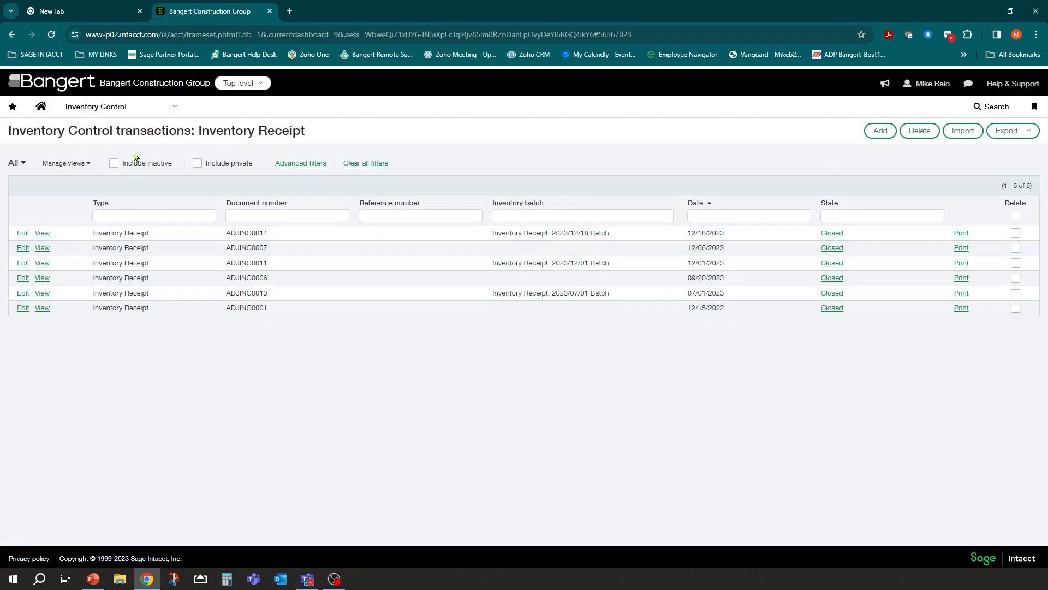
# Step: Return to the Inventory Control items list, filter the item name by "wid", and open Widget 2 for editing
pyautogui.click(171, 108)
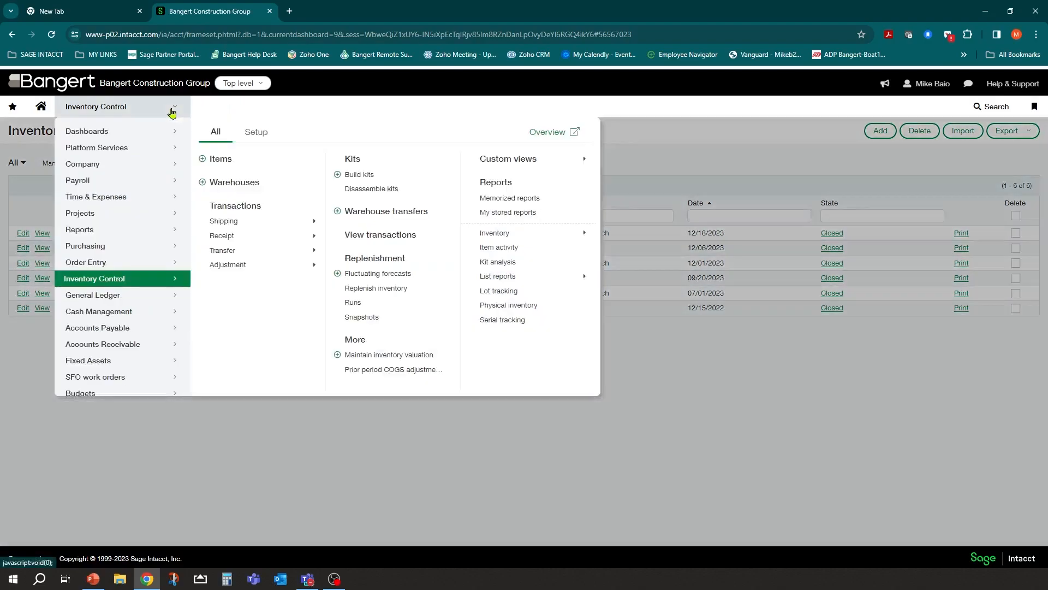
pyautogui.click(226, 164)
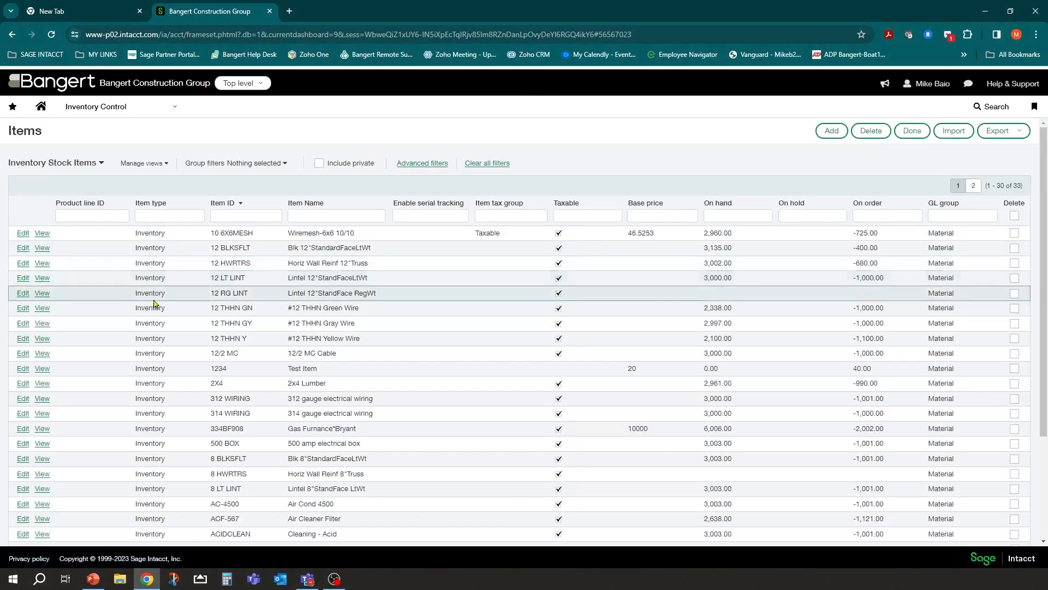
pyautogui.click(331, 215)
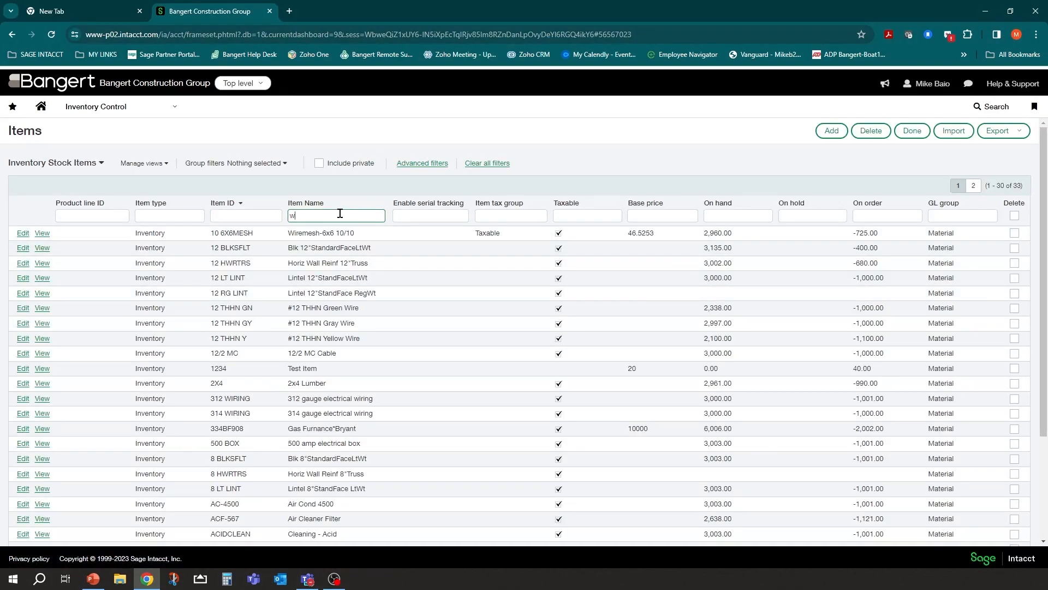
pyautogui.press('Return')
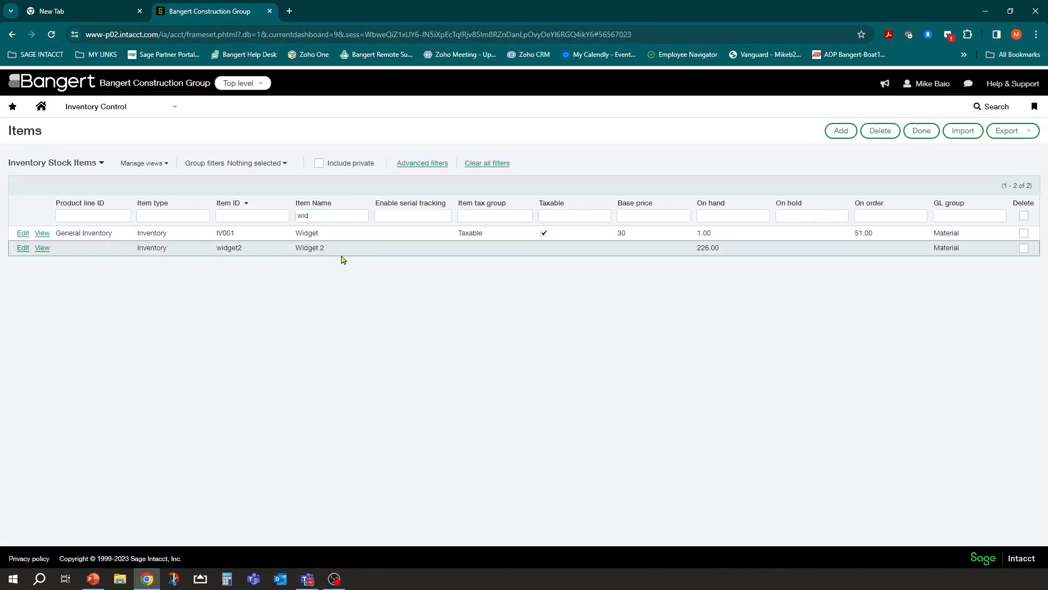
pyautogui.click(24, 249)
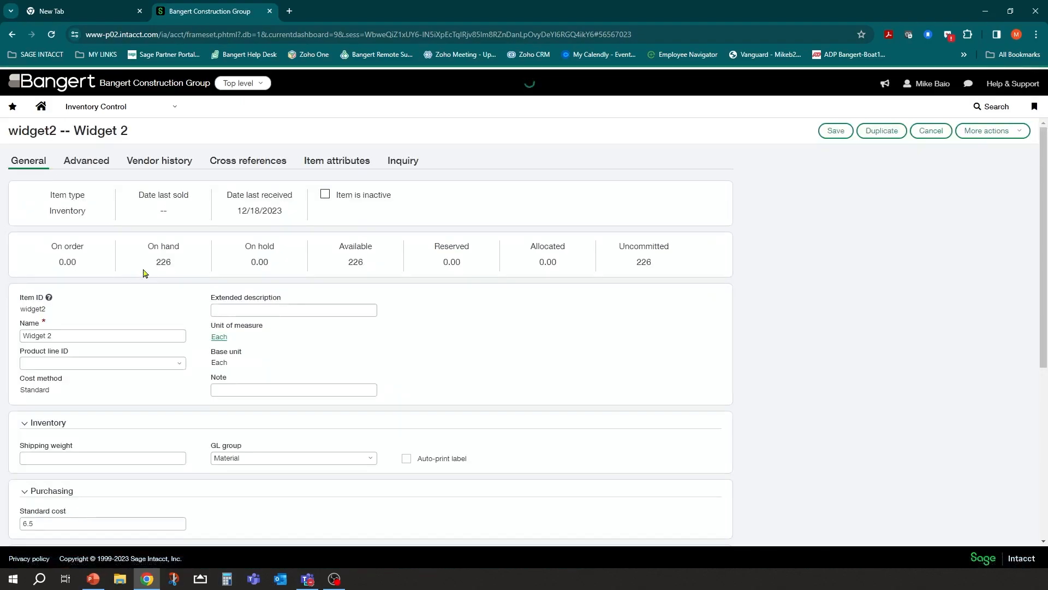
# Step: Edit the standard cost in Widget 2's purchasing details and save the item
pyautogui.scroll(-2, 145, 271)
pyautogui.click(53, 415)
pyautogui.moveTo(48, 415); pyautogui.dragTo(6, 421)
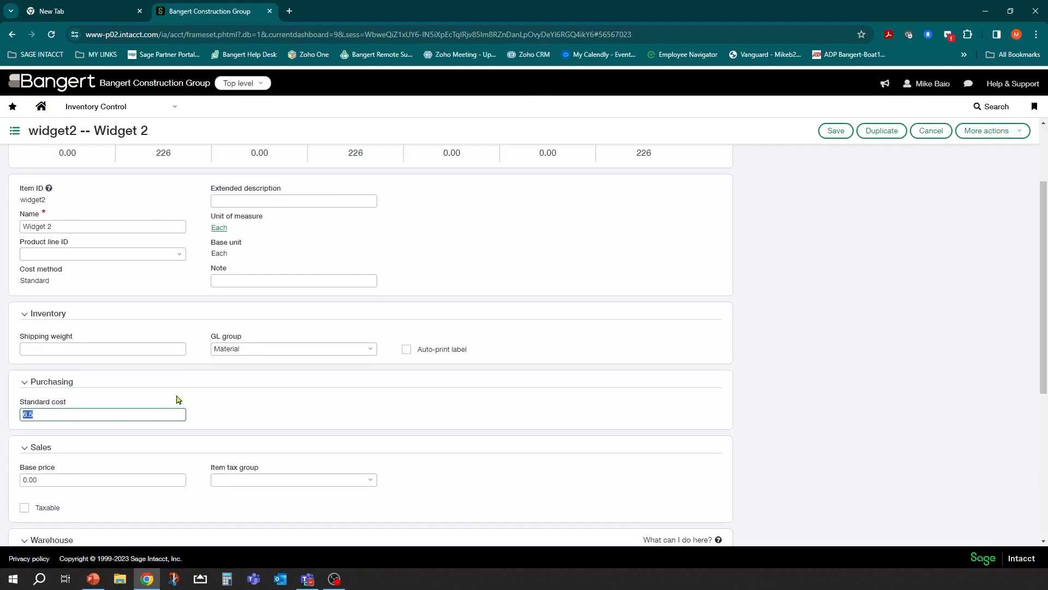
pyautogui.press('Tab')
pyautogui.click(89, 418)
pyautogui.click(840, 133)
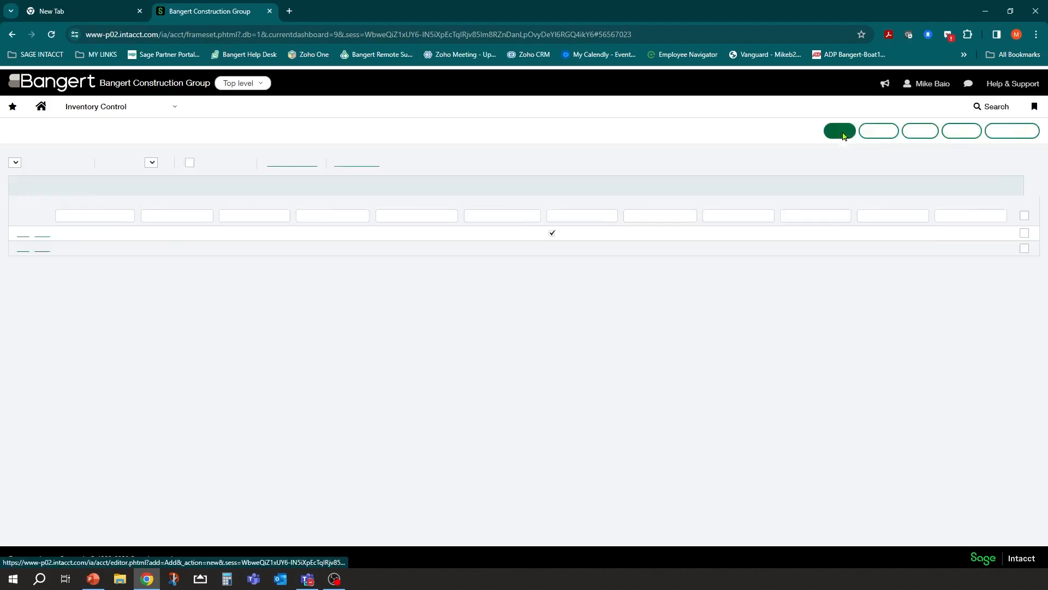
# Step: Start a new inventory valuation maintenance run and review the recent events that might affect costing
pyautogui.click(167, 113)
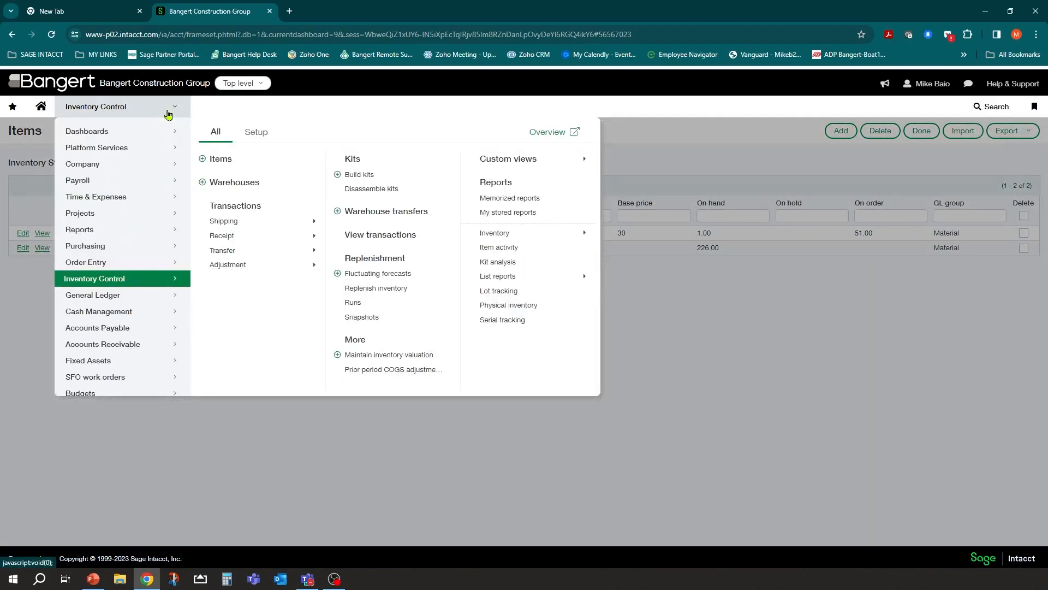
pyautogui.click(338, 356)
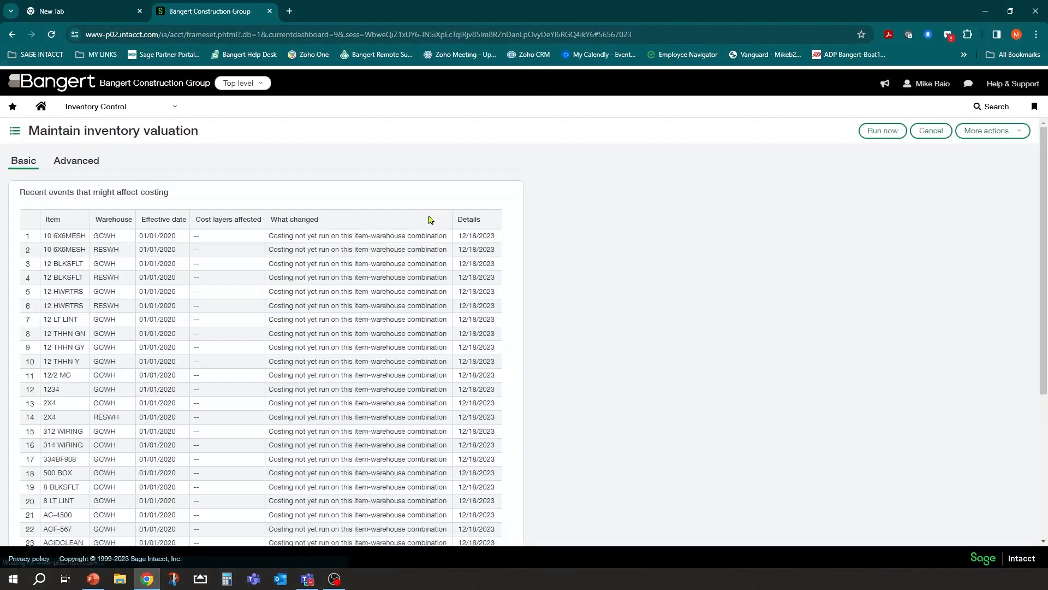
pyautogui.scroll(-2, 339, 317)
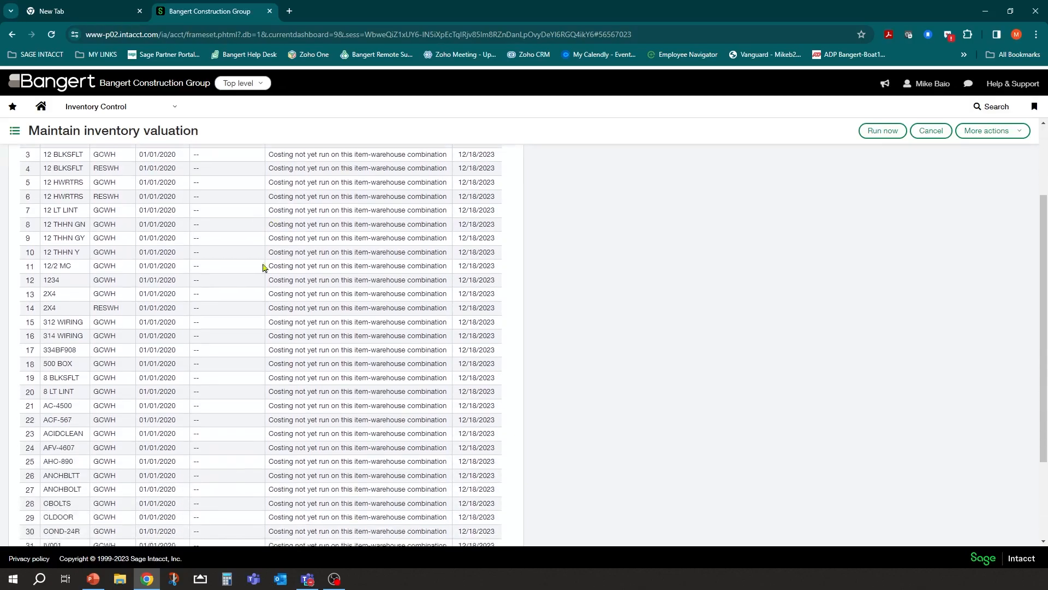
pyautogui.scroll(-1, 309, 363)
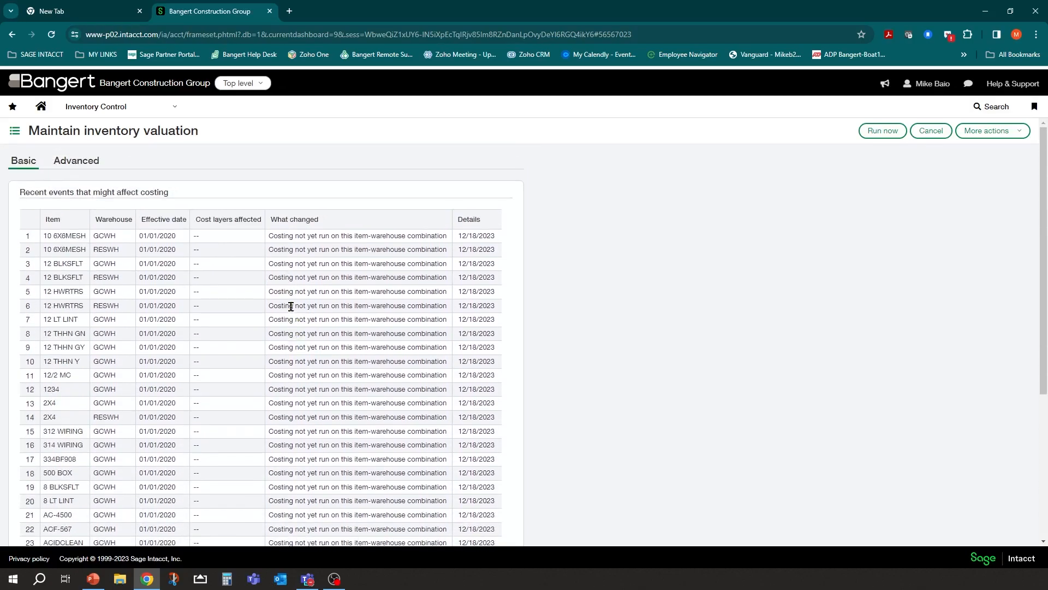
pyautogui.scroll(-4, 290, 306)
pyautogui.scroll(4, 291, 331)
# Step: Examine the valuation run's advanced filters and maintenance options, and recheck the list of recent costing events
pyautogui.click(68, 168)
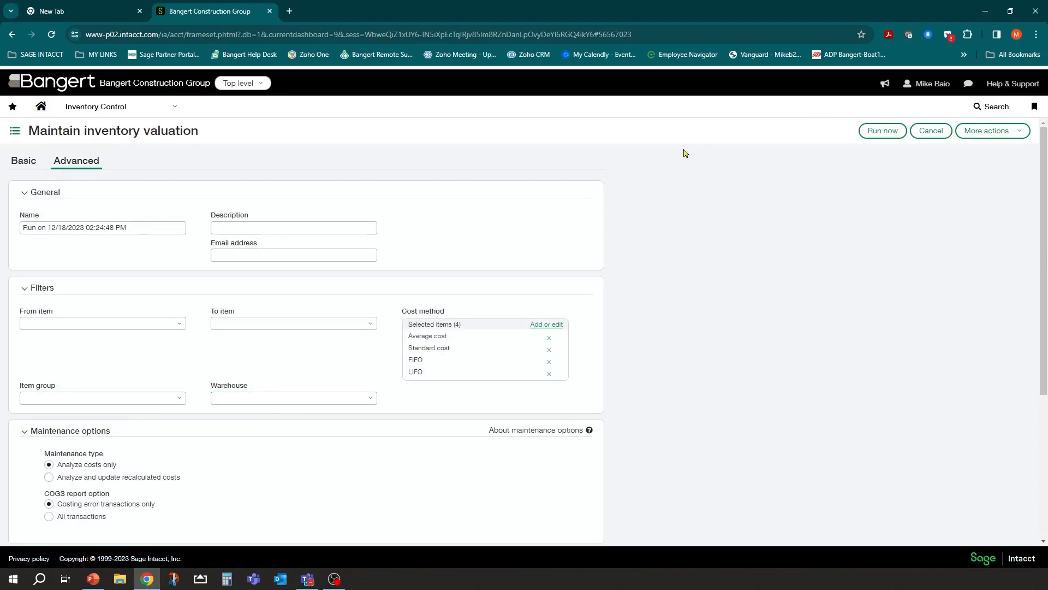
pyautogui.scroll(-1, 360, 331)
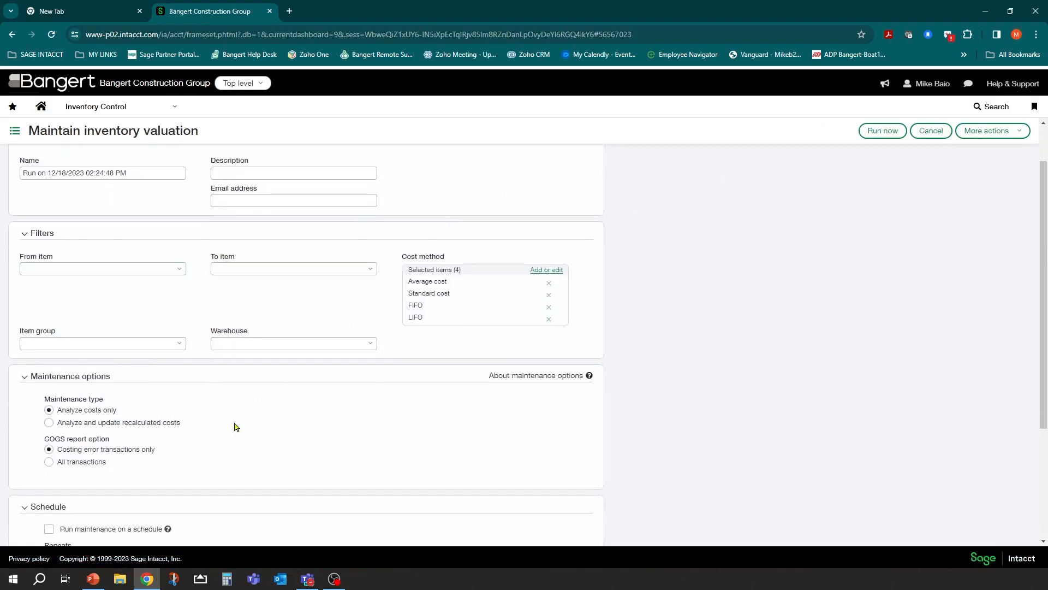
pyautogui.scroll(1, 191, 425)
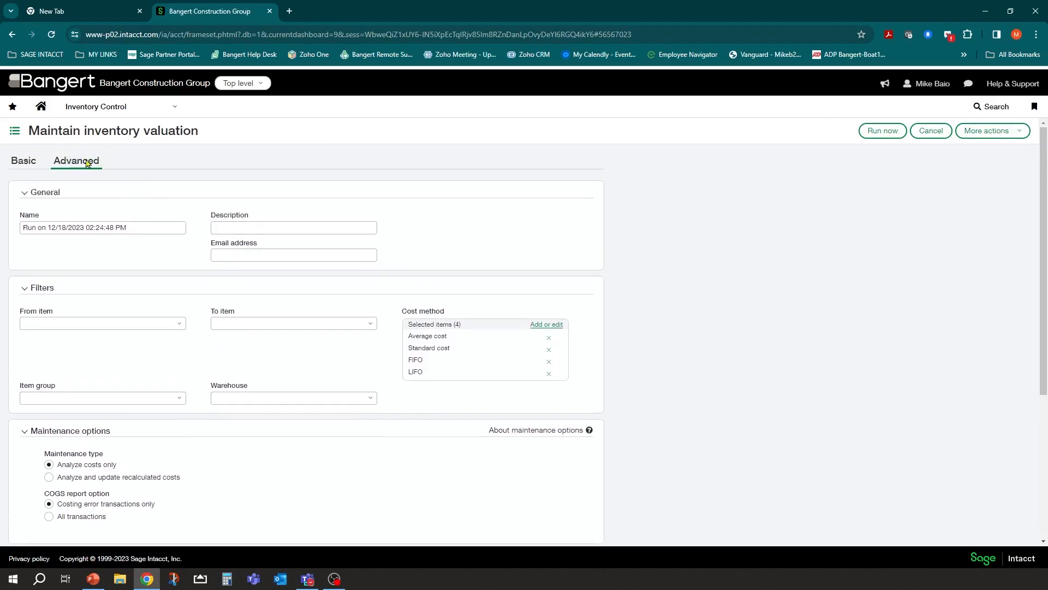
pyautogui.click(20, 164)
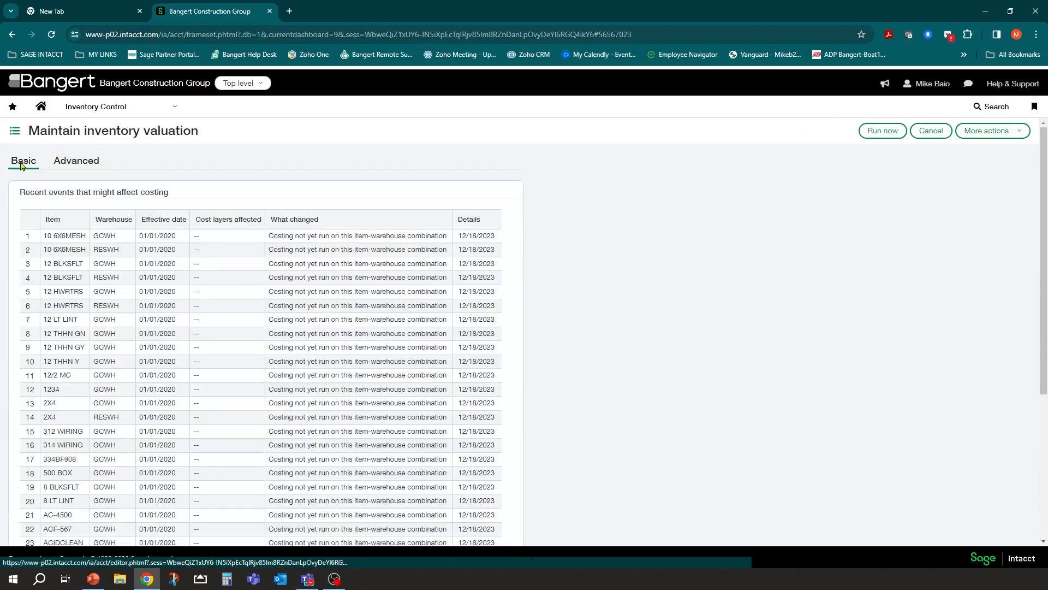
pyautogui.scroll(-5, 451, 233)
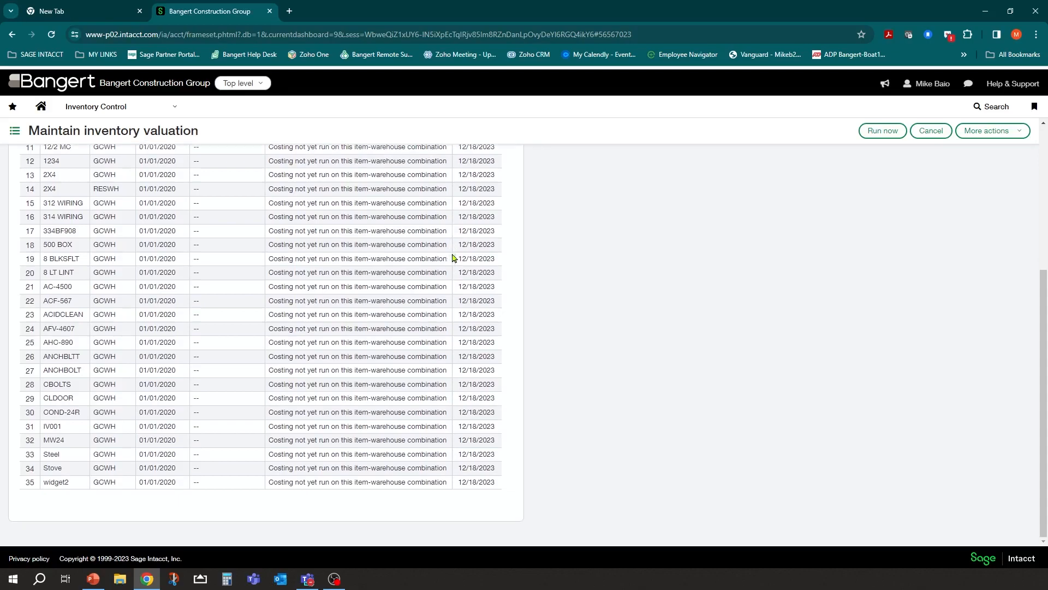
pyautogui.scroll(5, 519, 238)
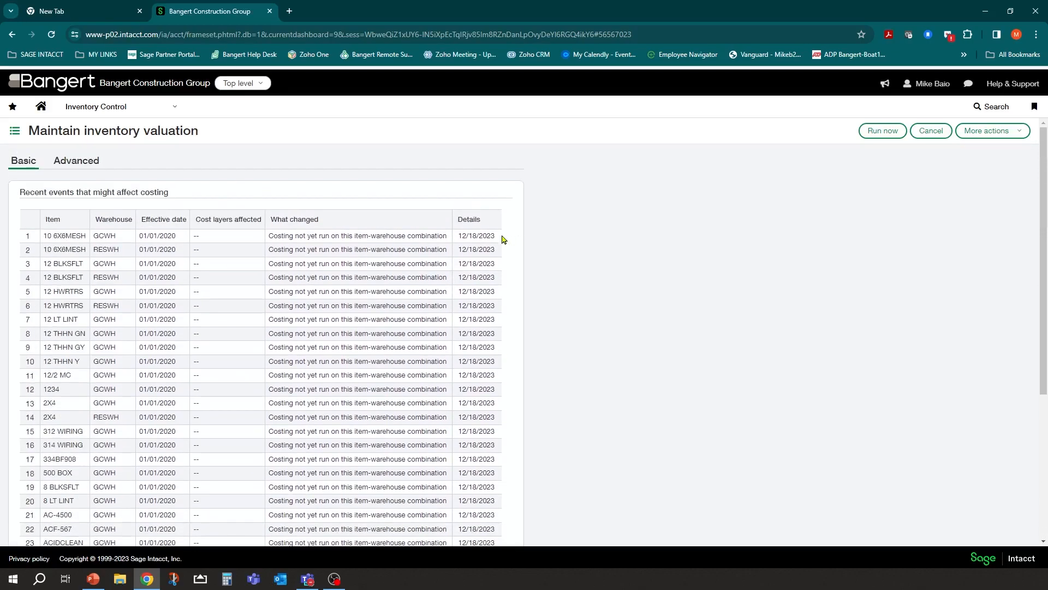
# Step: Look up "wid" in the valuation run's From item filter and clear the entry
pyautogui.click(75, 161)
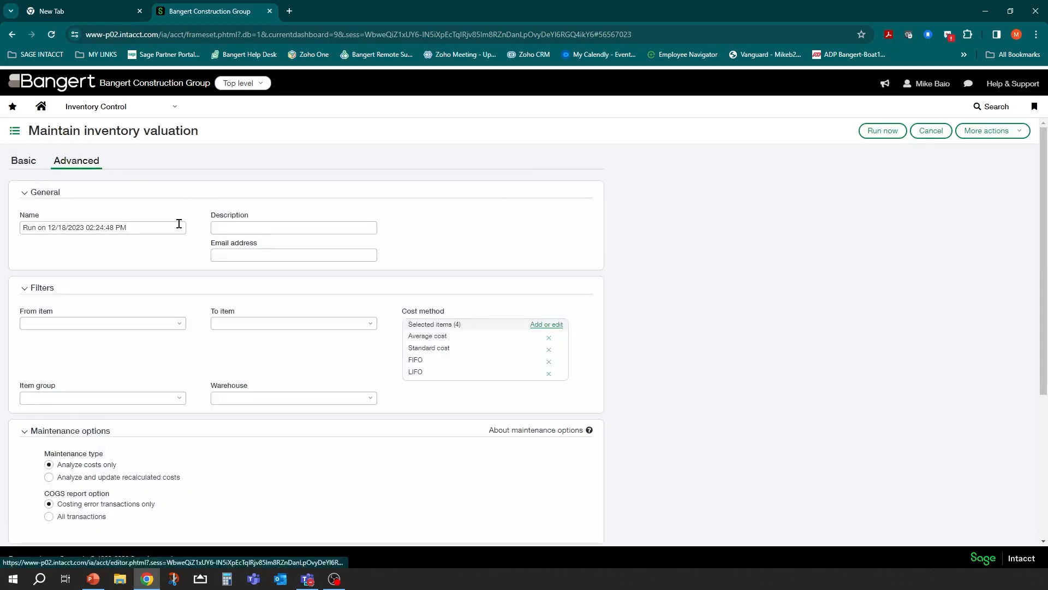
pyautogui.click(158, 324)
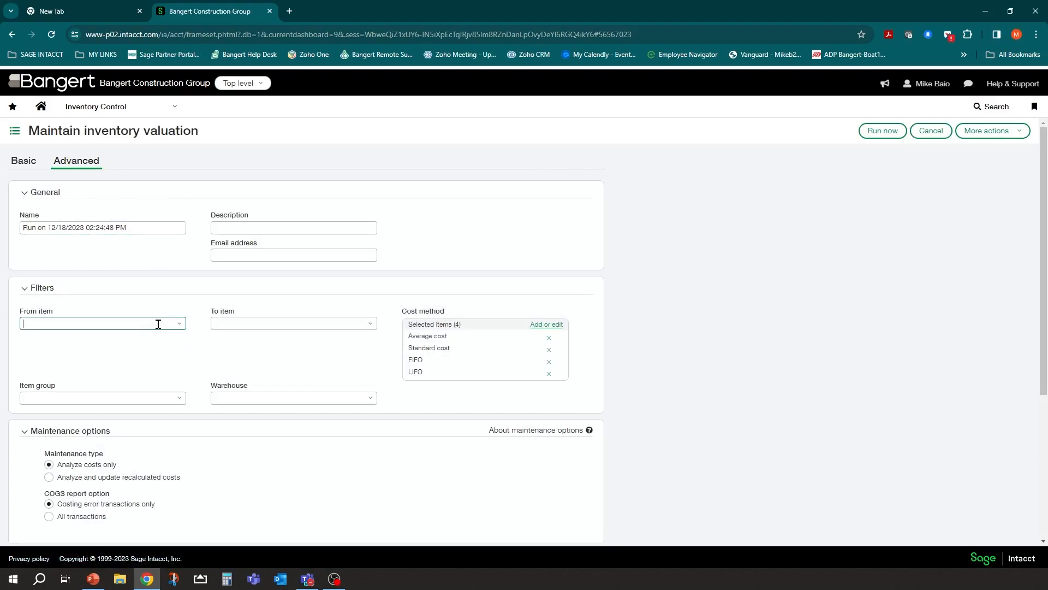
pyautogui.write('wid')
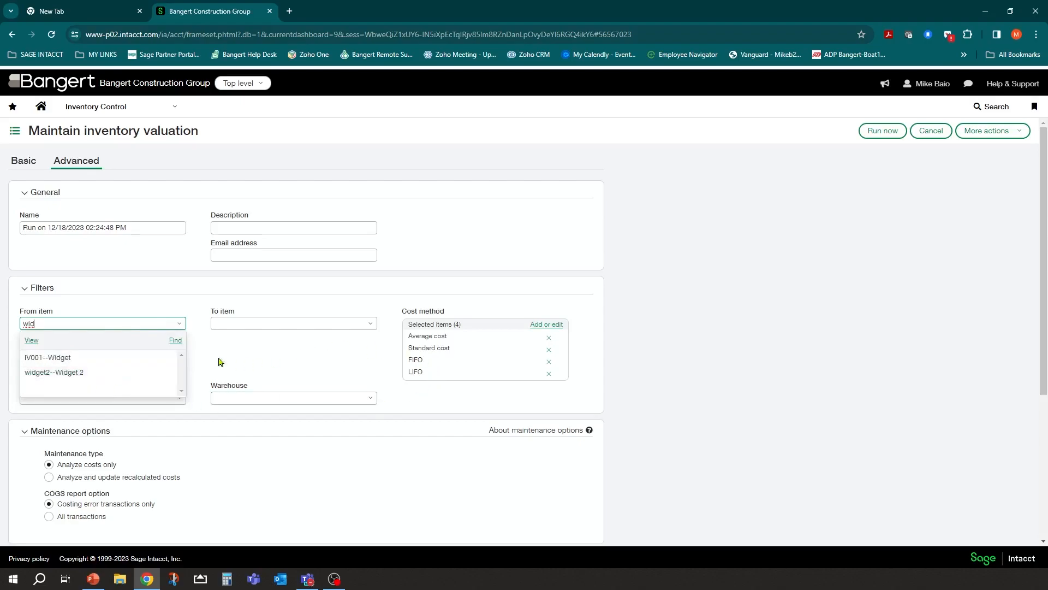
pyautogui.press('BackSpace')
pyautogui.press('BackSpace')
pyautogui.press('BackSpace')
pyautogui.click(340, 356)
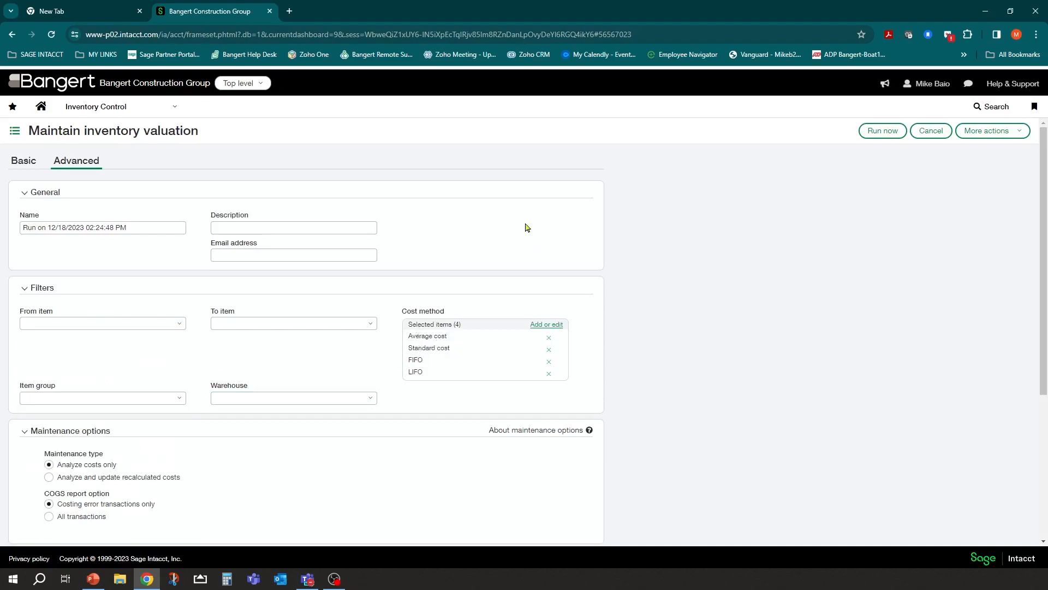
# Step: Open the Inventory valuation report, filter it to item widget2--Widget 2, and view the results
pyautogui.click(173, 108)
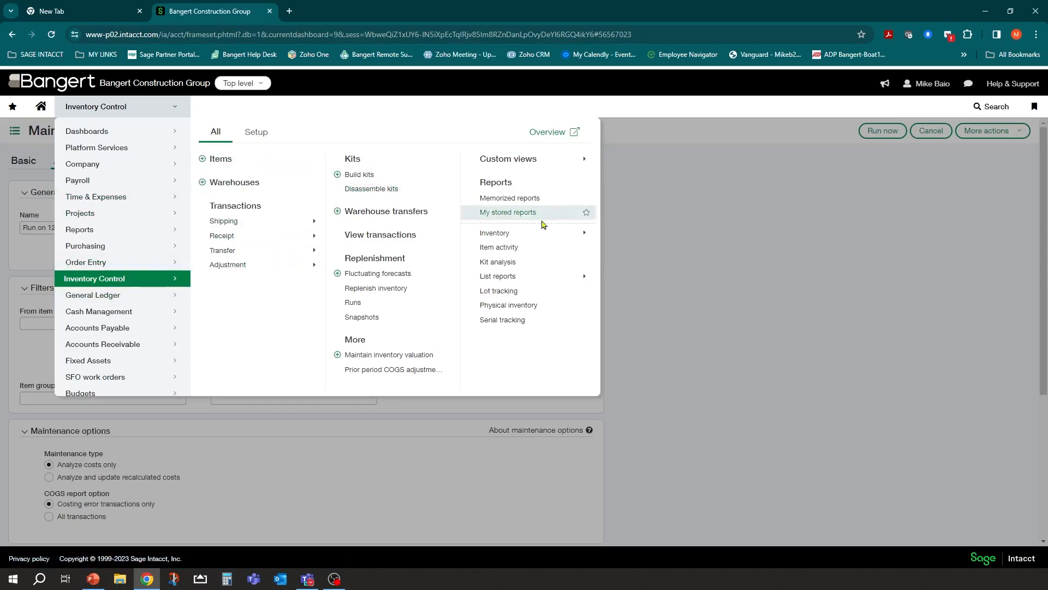
pyautogui.moveTo(543, 232)
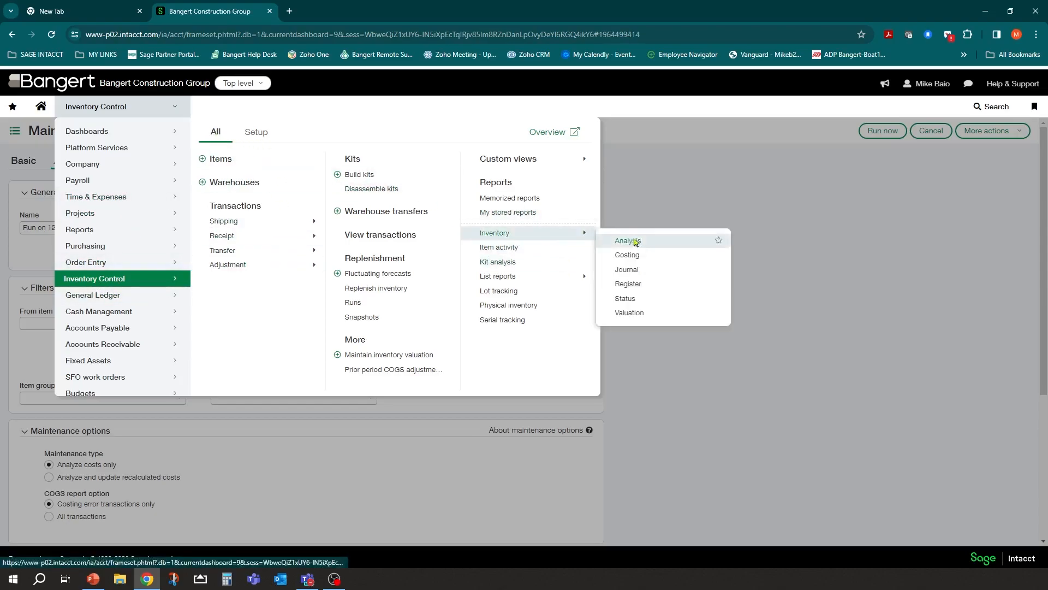
pyautogui.click(629, 313)
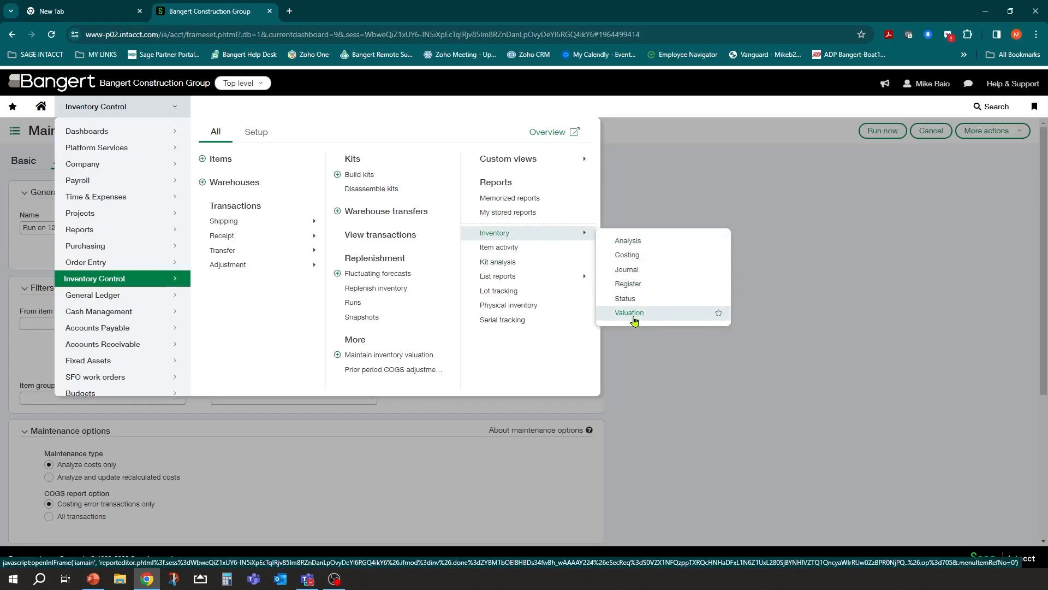
pyautogui.click(567, 102)
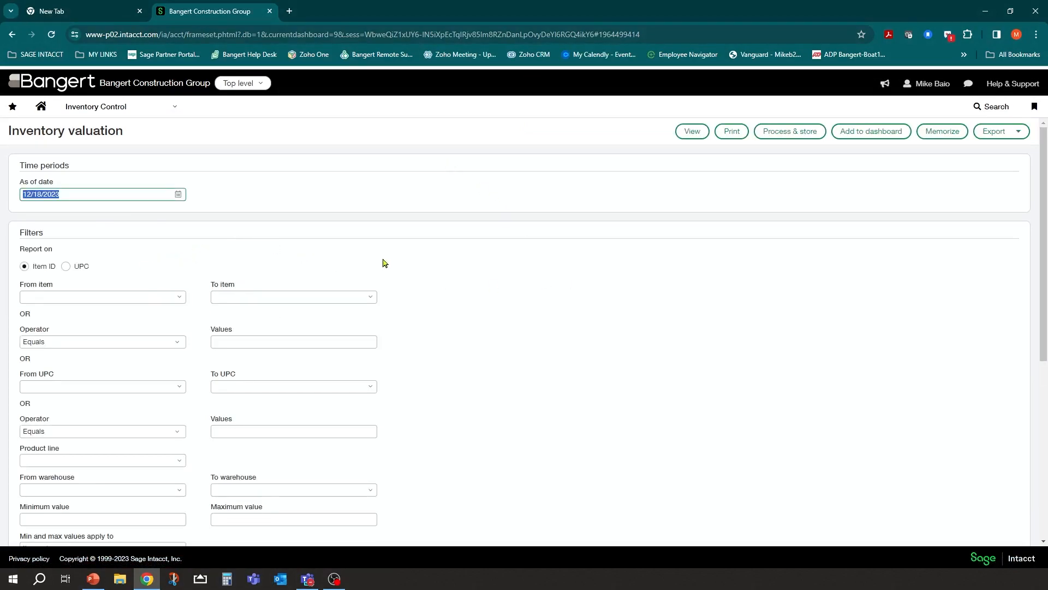
pyautogui.click(131, 298)
pyautogui.write('wid')
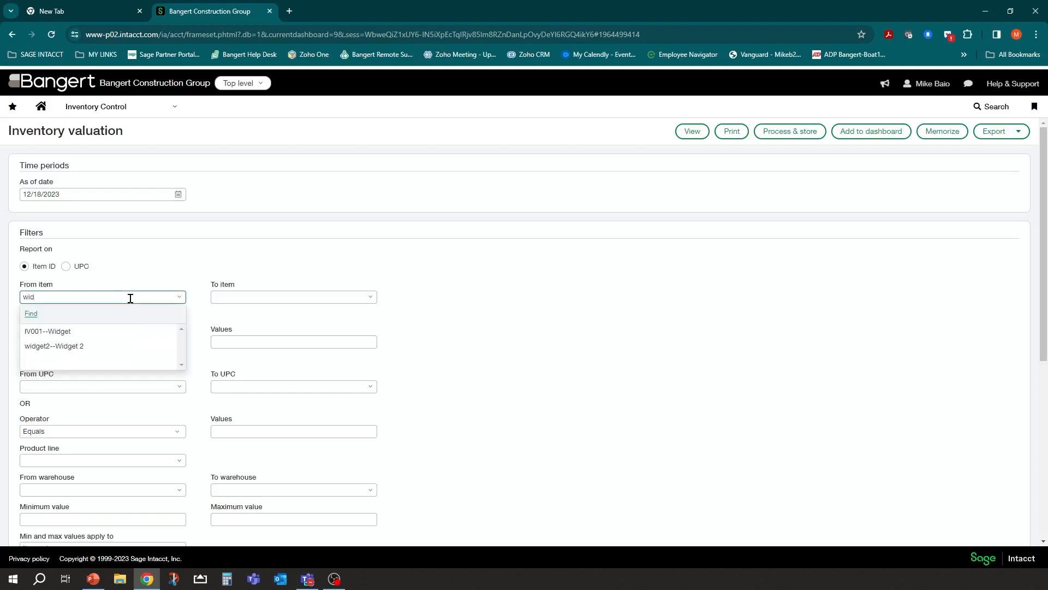
pyautogui.click(70, 346)
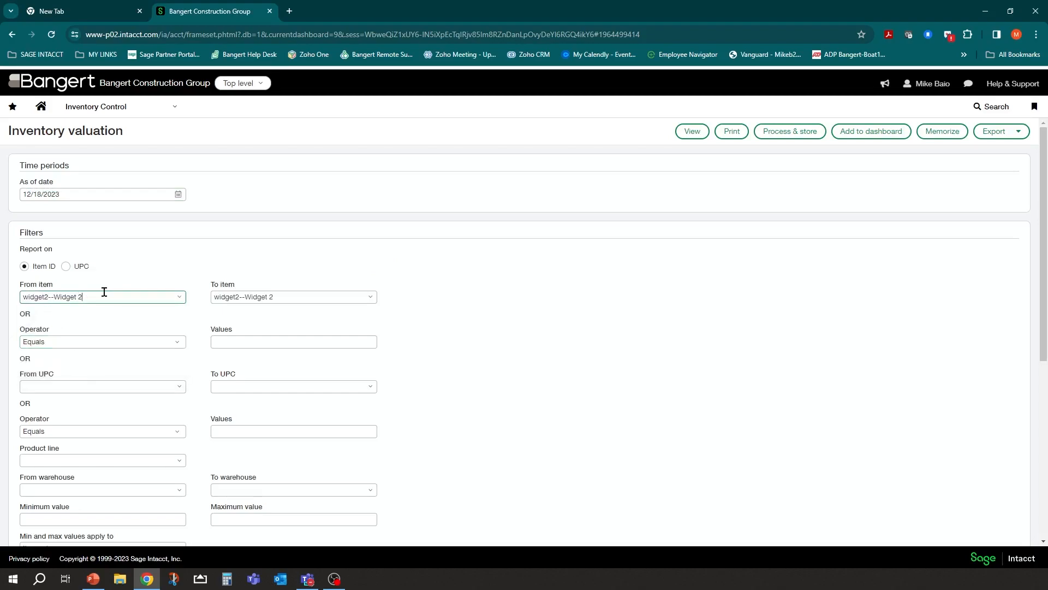
pyautogui.click(131, 195)
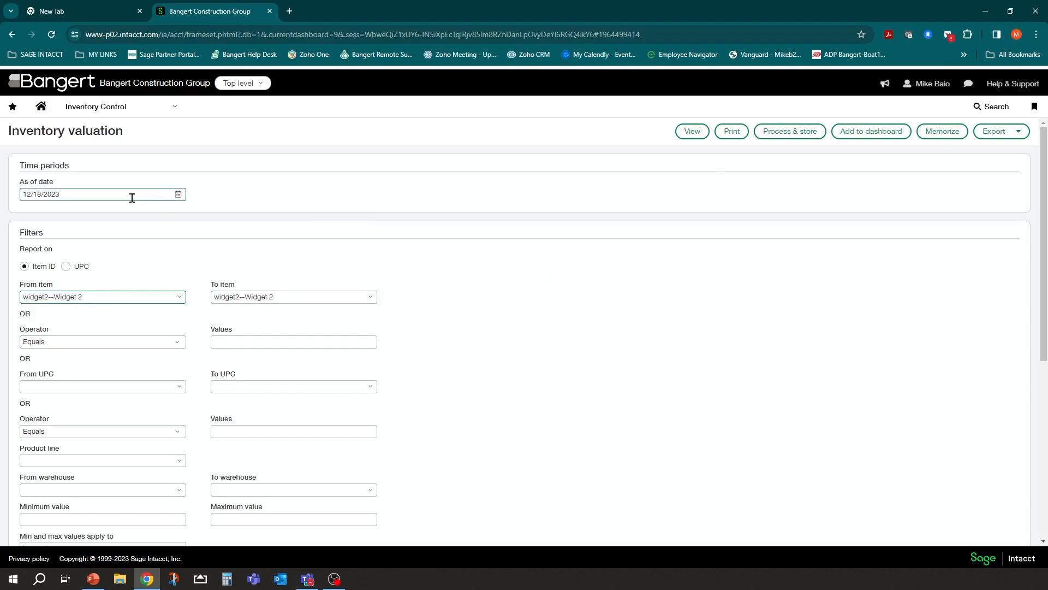
pyautogui.click(692, 132)
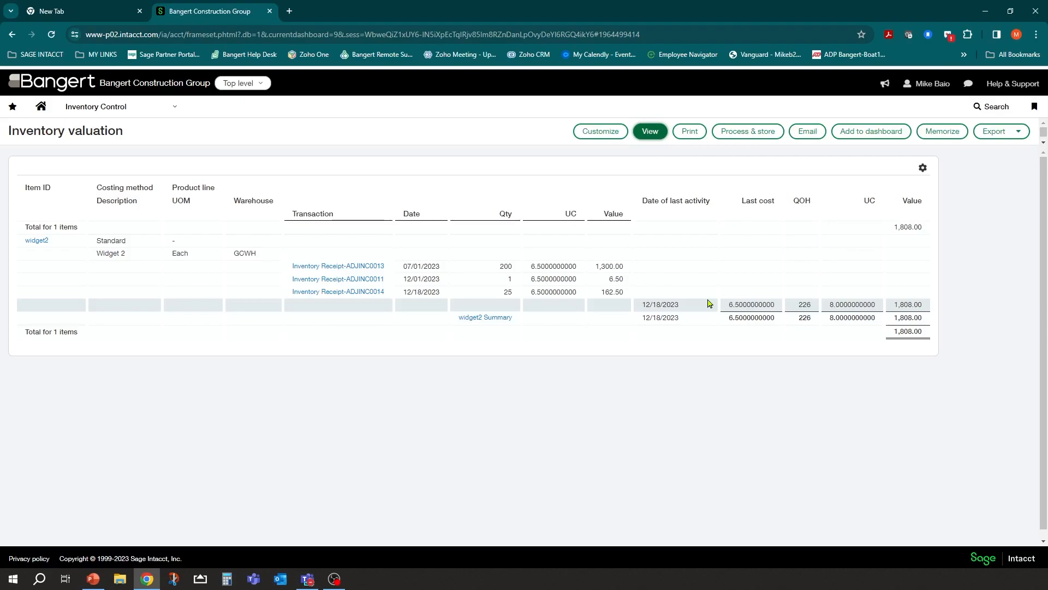
# Step: Add a new inventory valuation maintenance run, review the recent events that might affect costing, and run it
pyautogui.click(173, 108)
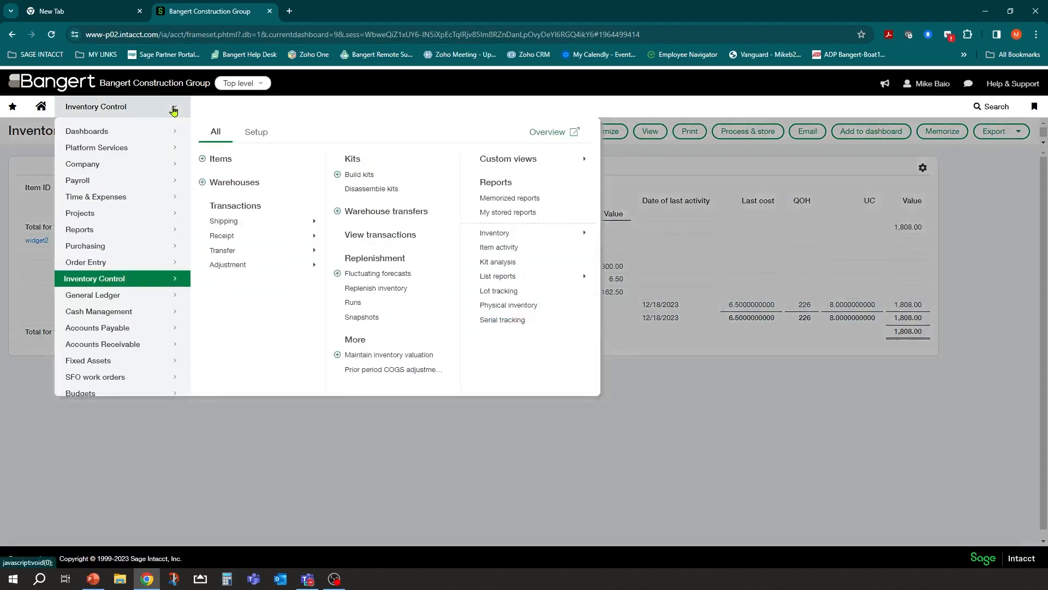
pyautogui.click(359, 356)
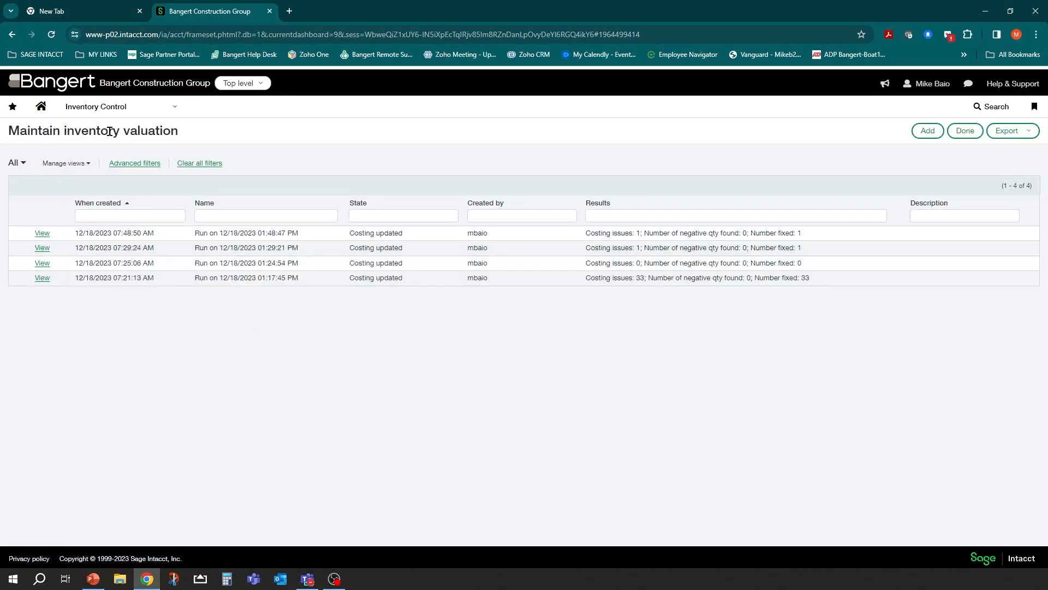
pyautogui.click(927, 134)
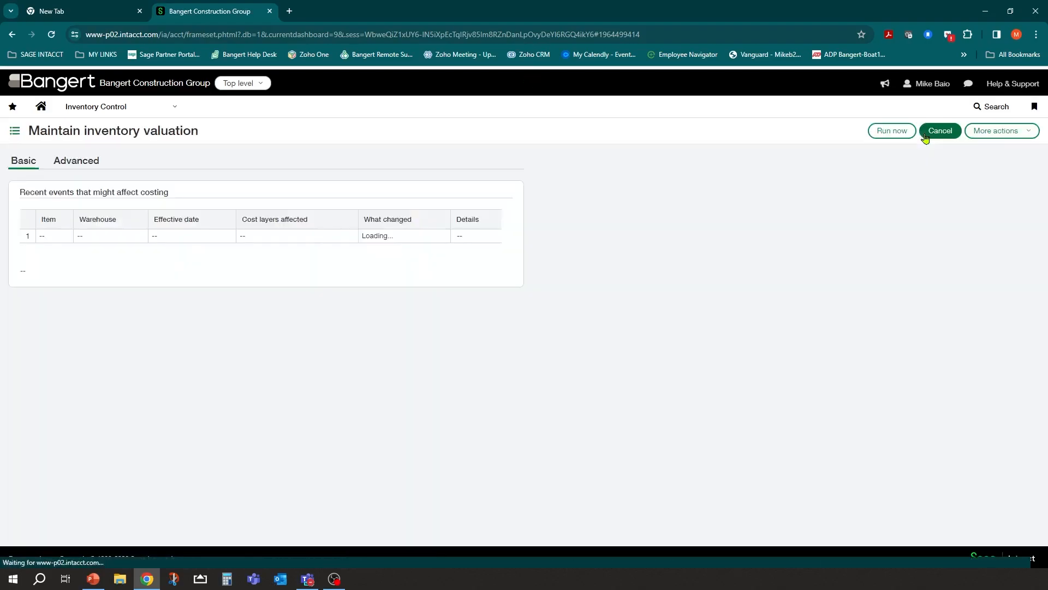
pyautogui.scroll(-4, 166, 501)
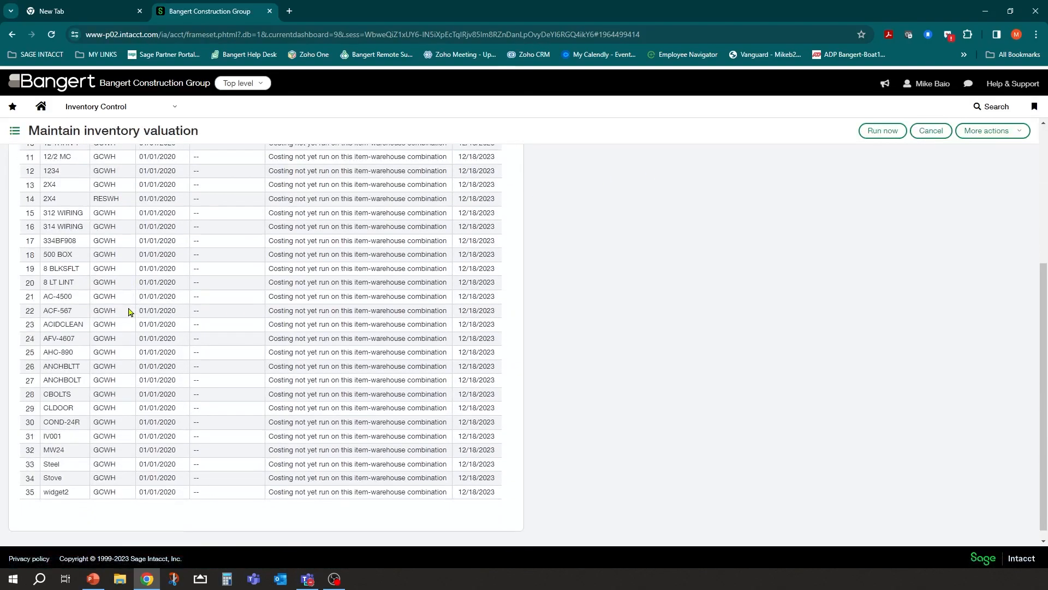
pyautogui.scroll(4, 144, 343)
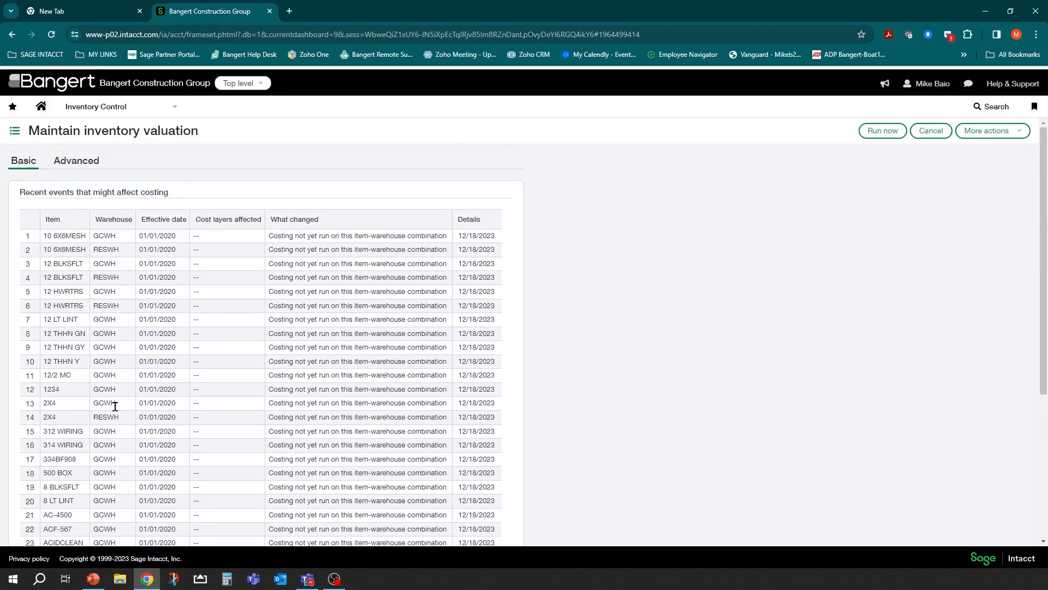
pyautogui.scroll(-3, 112, 403)
pyautogui.scroll(3, 123, 431)
pyautogui.click(880, 132)
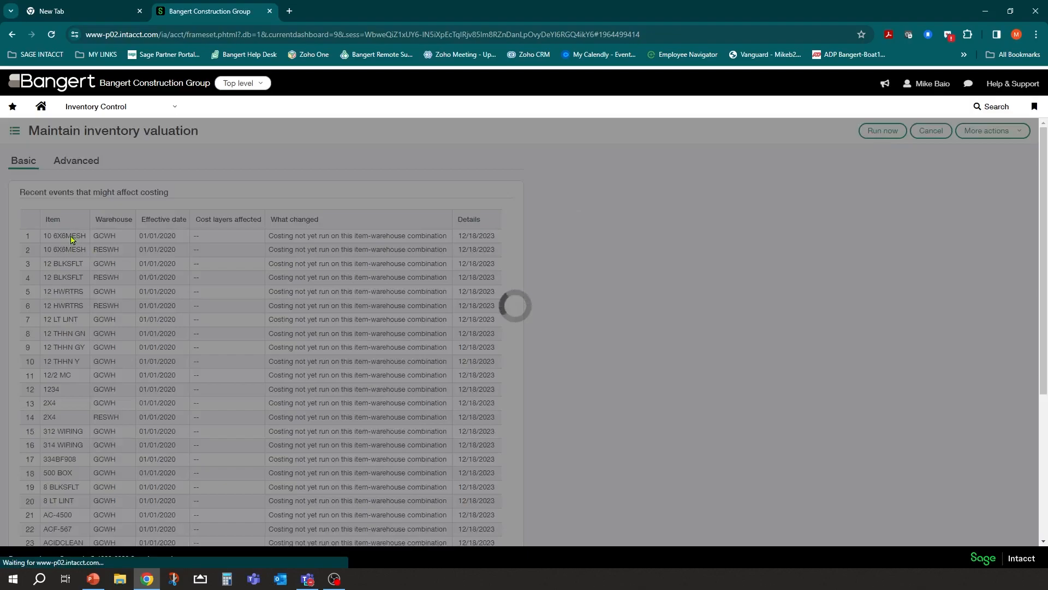
# Step: Examine the maintenance results, comparing quantities, unit costs and values before and after in the costing changes made for widget2
pyautogui.scroll(-5, 292, 212)
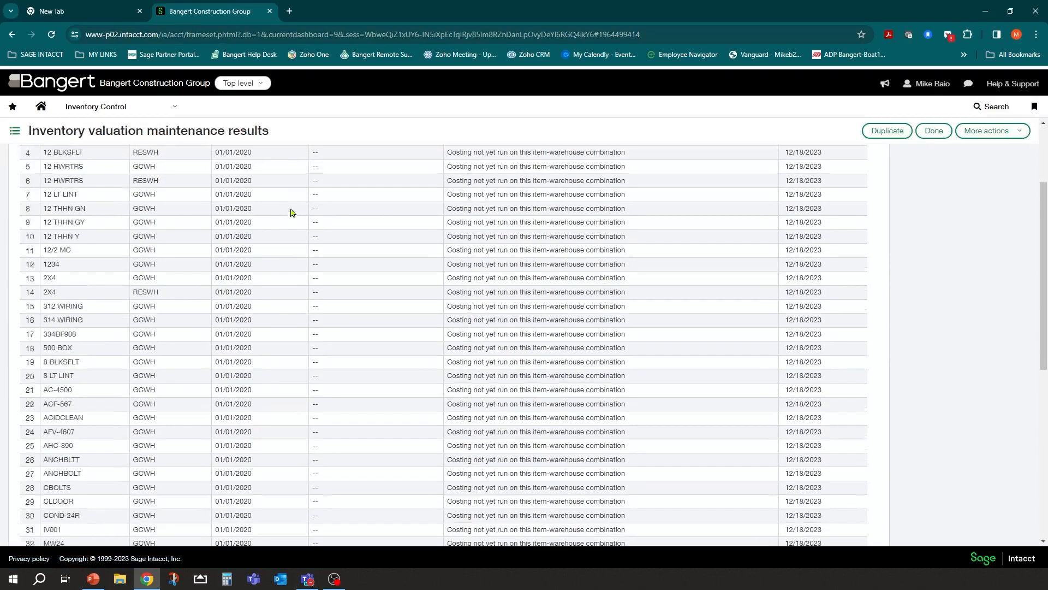
pyautogui.scroll(-5, 292, 212)
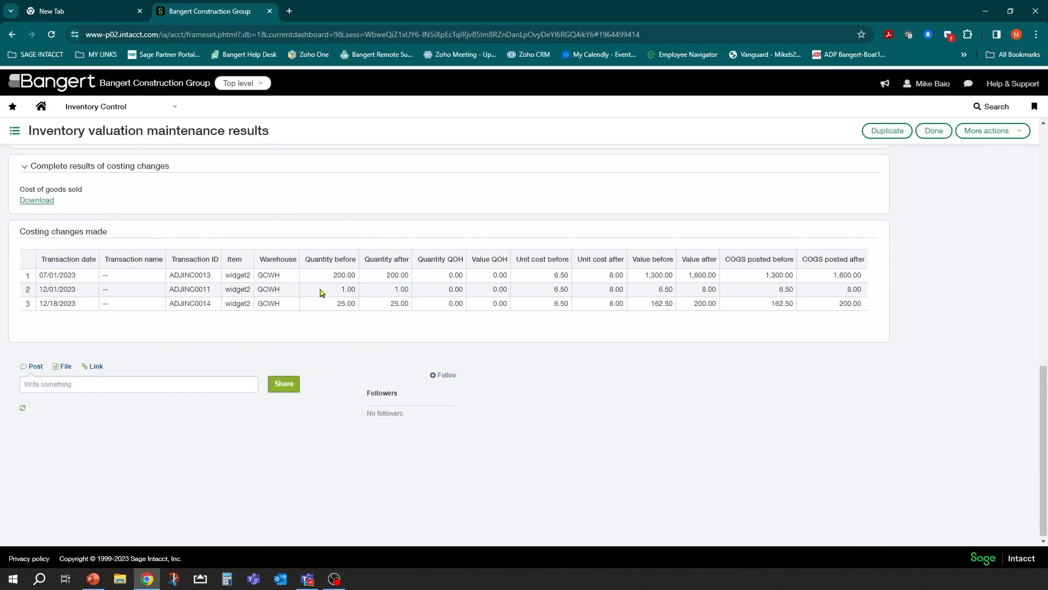
pyautogui.scroll(1, 349, 279)
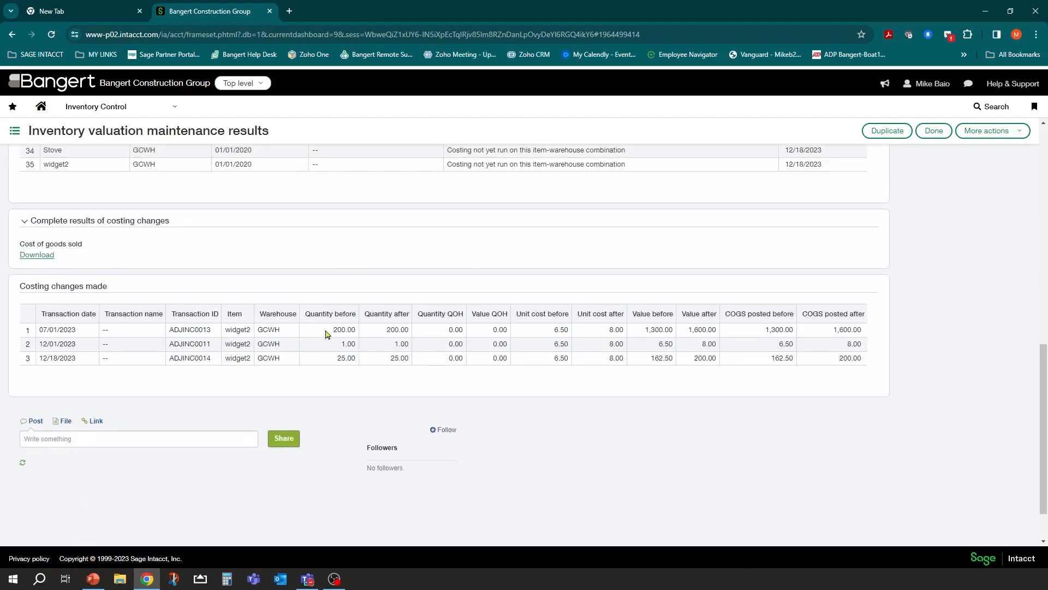
pyautogui.moveTo(39, 329); pyautogui.dragTo(91, 331)
pyautogui.click(330, 331)
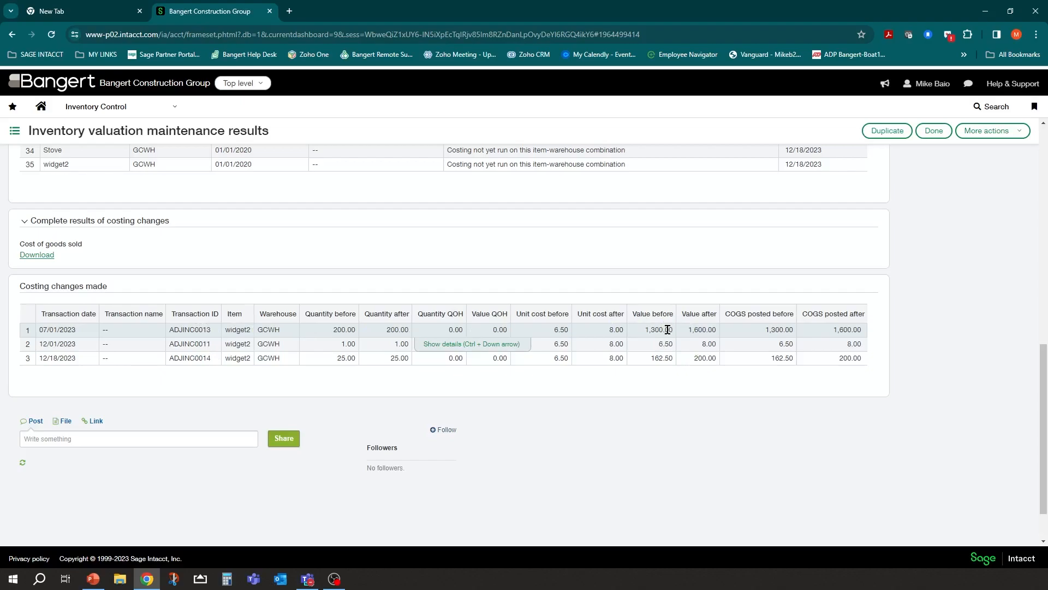
# Step: Download the complete cost of goods sold results and open the CSV file in Excel
pyautogui.click(34, 255)
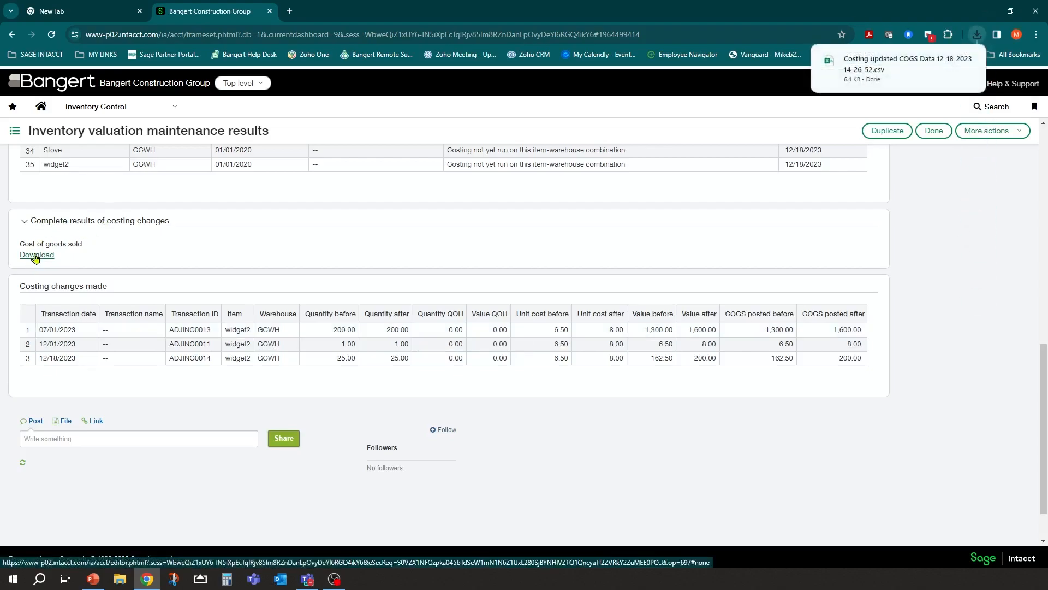
pyautogui.click(874, 61)
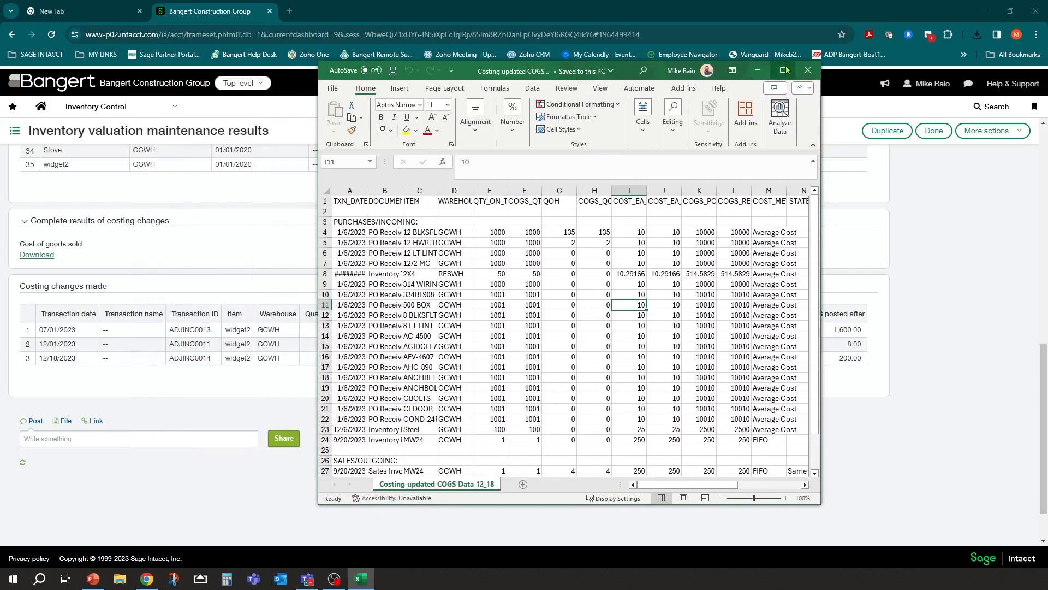
pyautogui.click(783, 70)
# Step: Review the purchases and sales rows in the downloaded COGS data and close the workbook
pyautogui.click(125, 235)
pyautogui.click(64, 182)
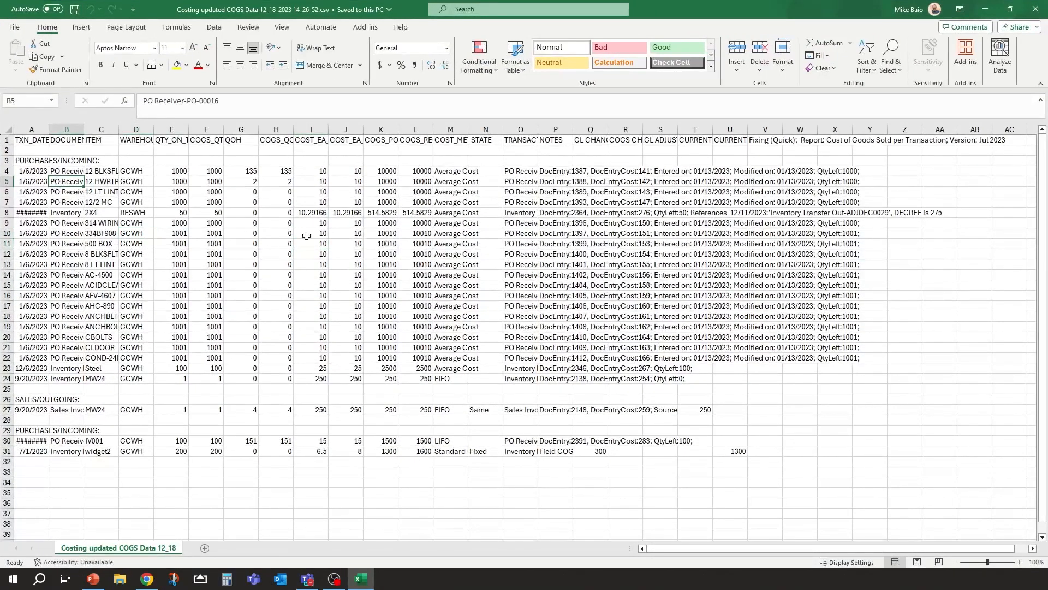
pyautogui.scroll(-2, 308, 207)
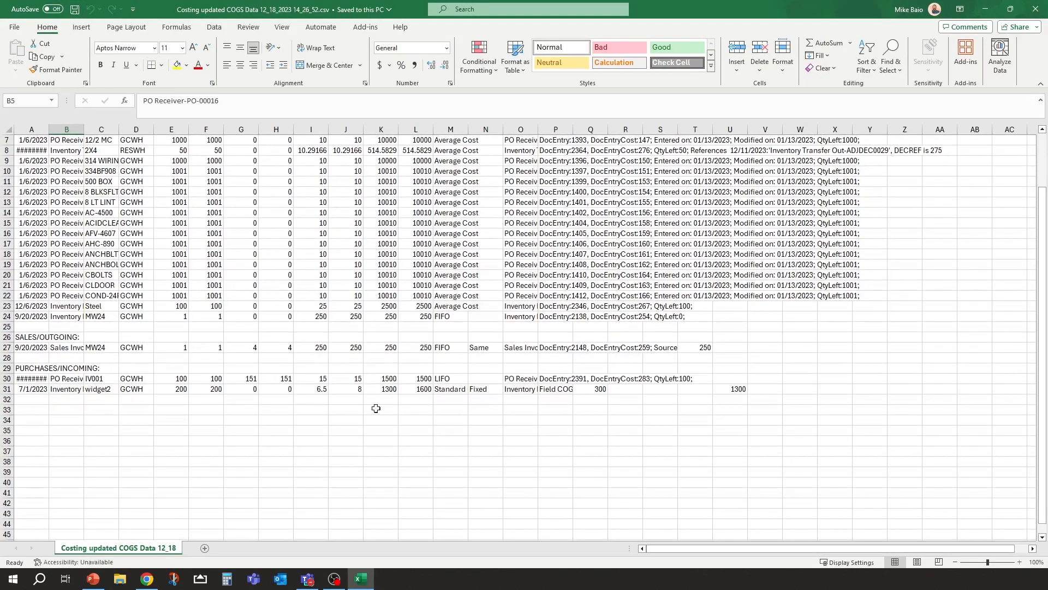
pyautogui.scroll(-2, 396, 377)
pyautogui.scroll(4, 129, 472)
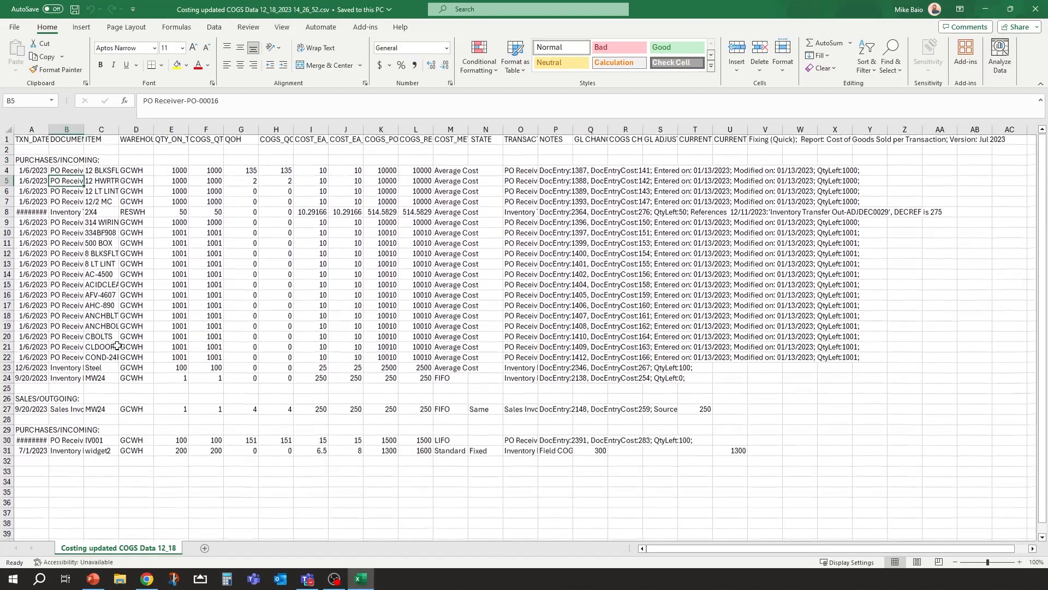
pyautogui.click(1034, 12)
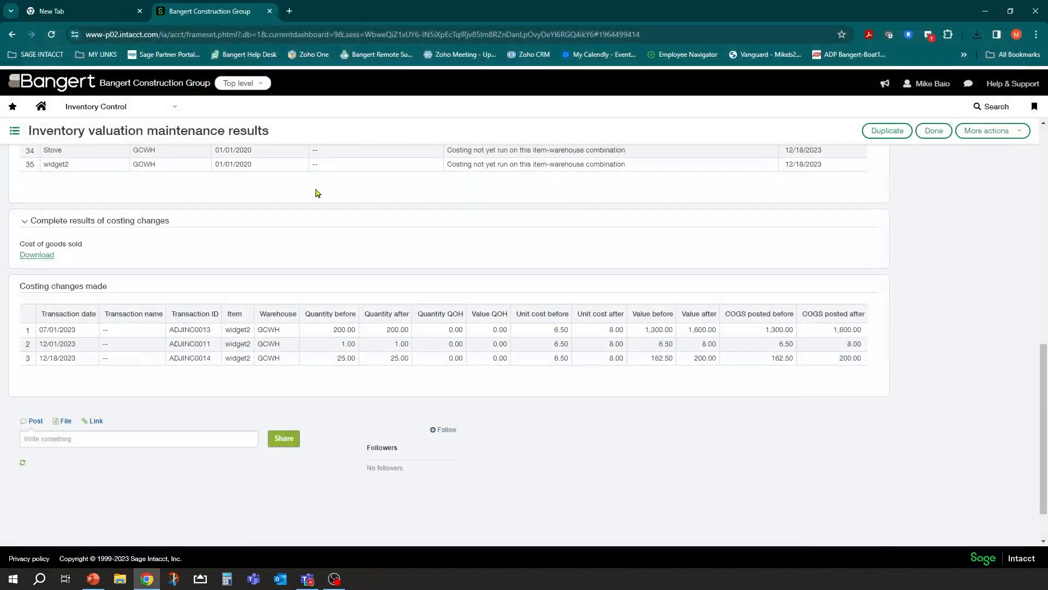
# Step: Open the General Ledger's IJ journal transactions and sort them by date, newest first
pyautogui.click(171, 108)
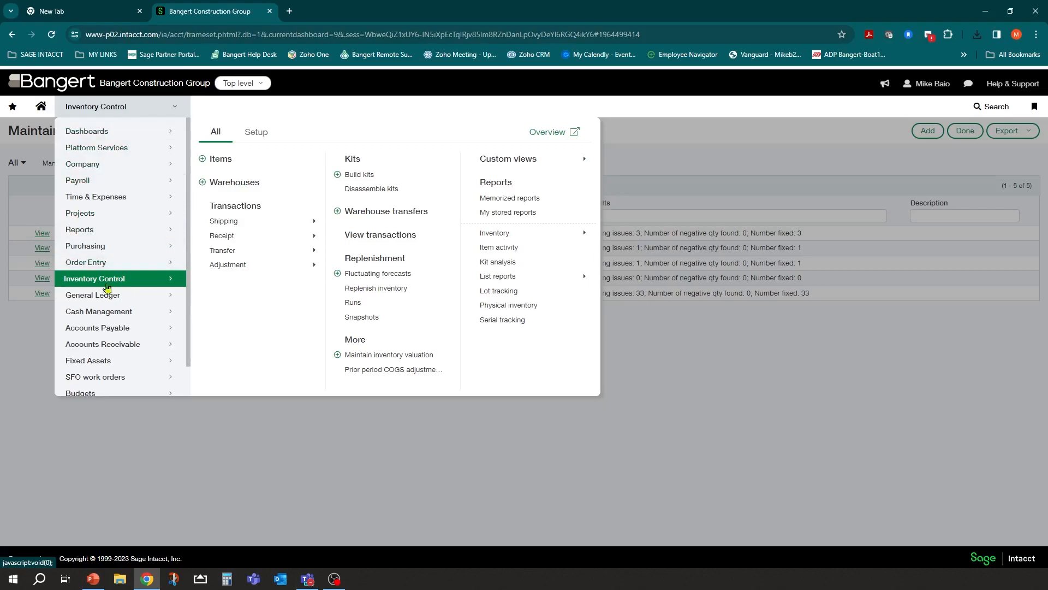
pyautogui.click(99, 298)
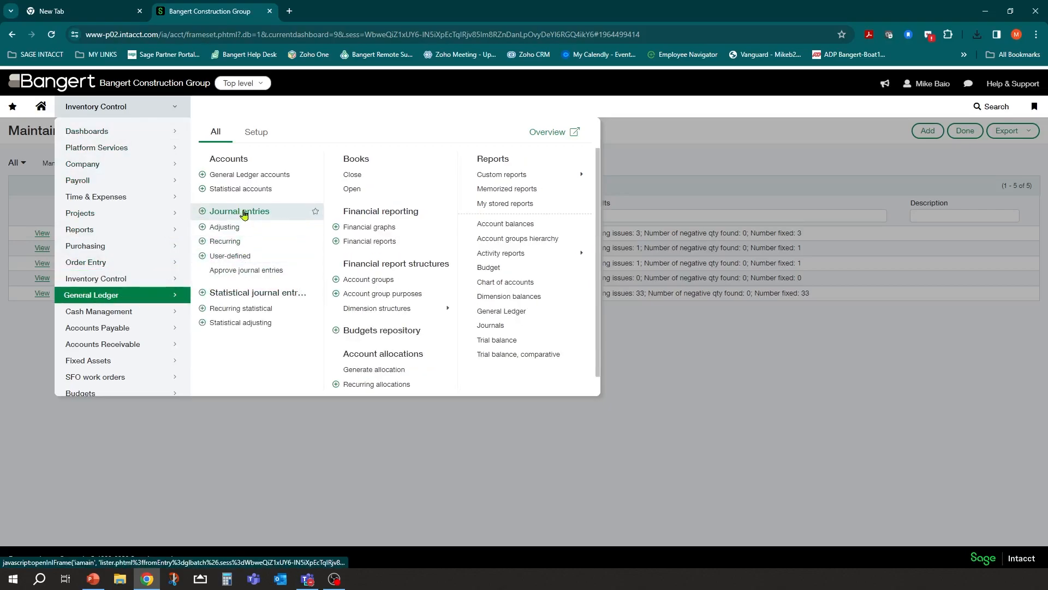
pyautogui.click(244, 213)
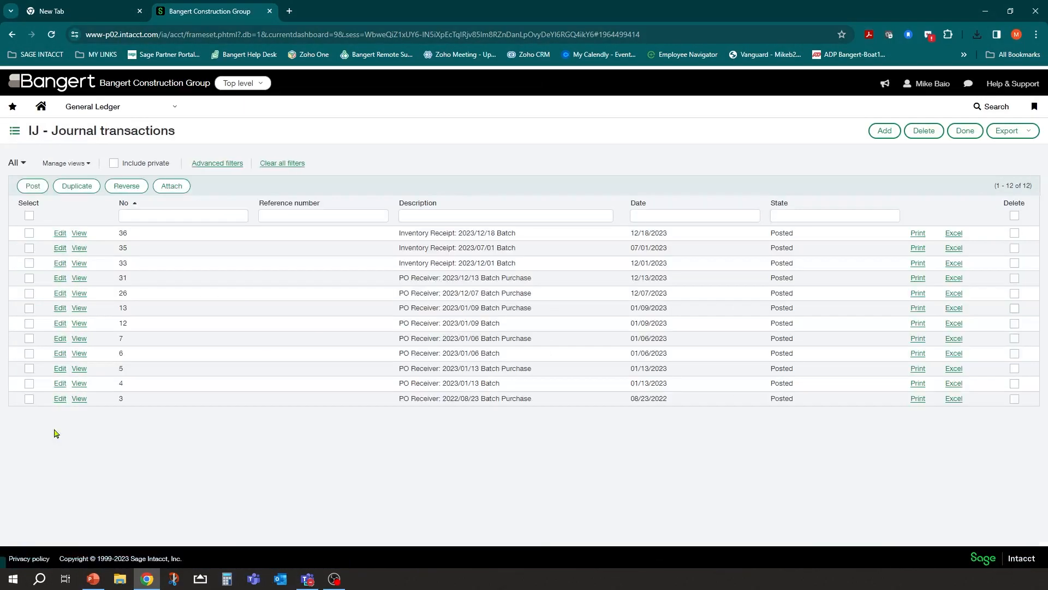
pyautogui.click(649, 205)
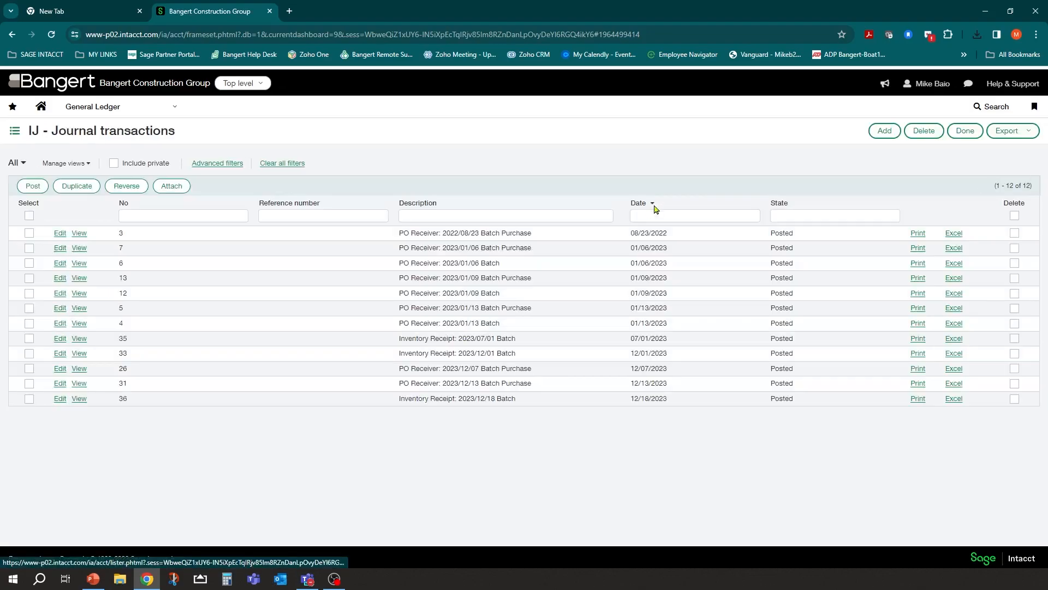
pyautogui.click(638, 204)
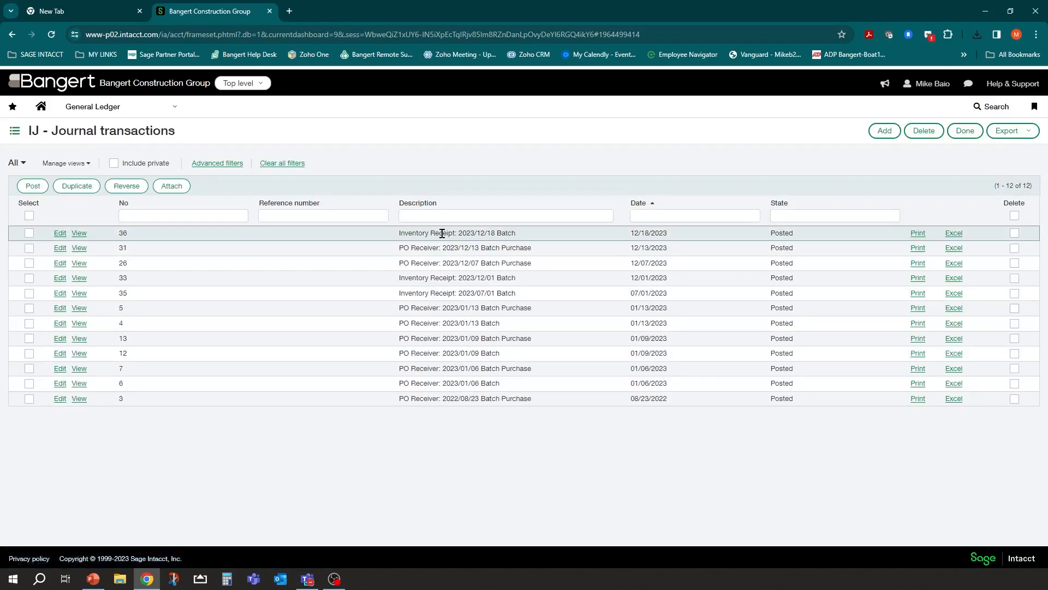
# Step: View the Inventory Receipt: 2023/12/18 Batch entry and drill down from the inventory debit to the source receipt's item entries
pyautogui.click(82, 234)
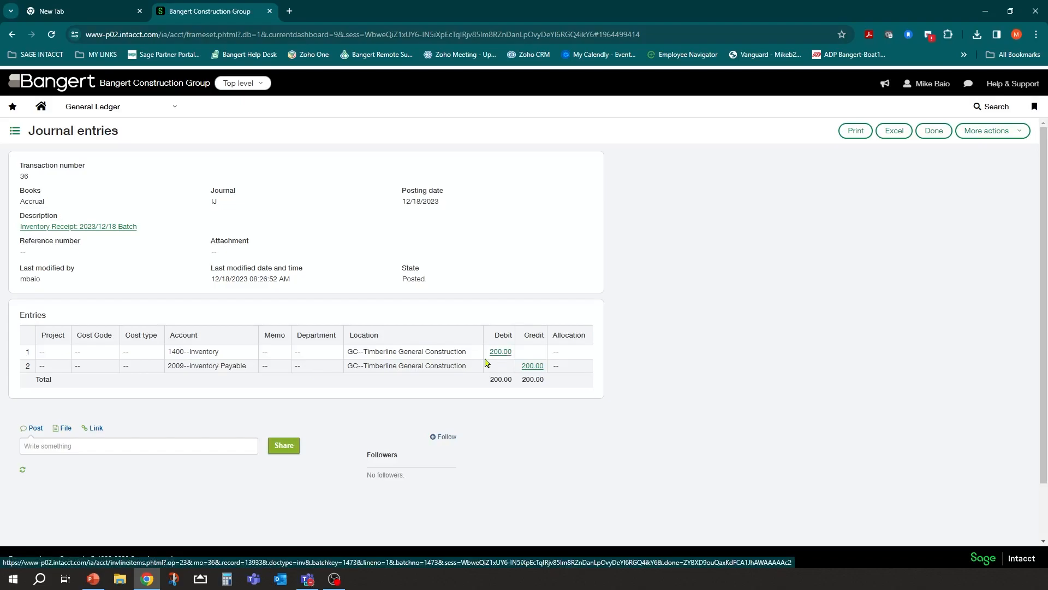
pyautogui.click(508, 354)
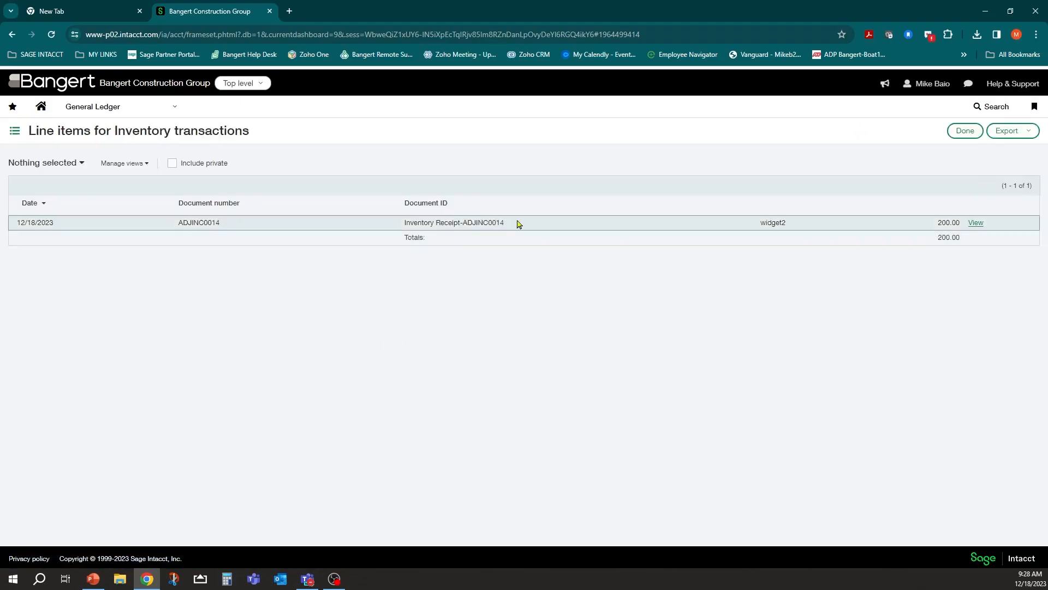
pyautogui.click(976, 223)
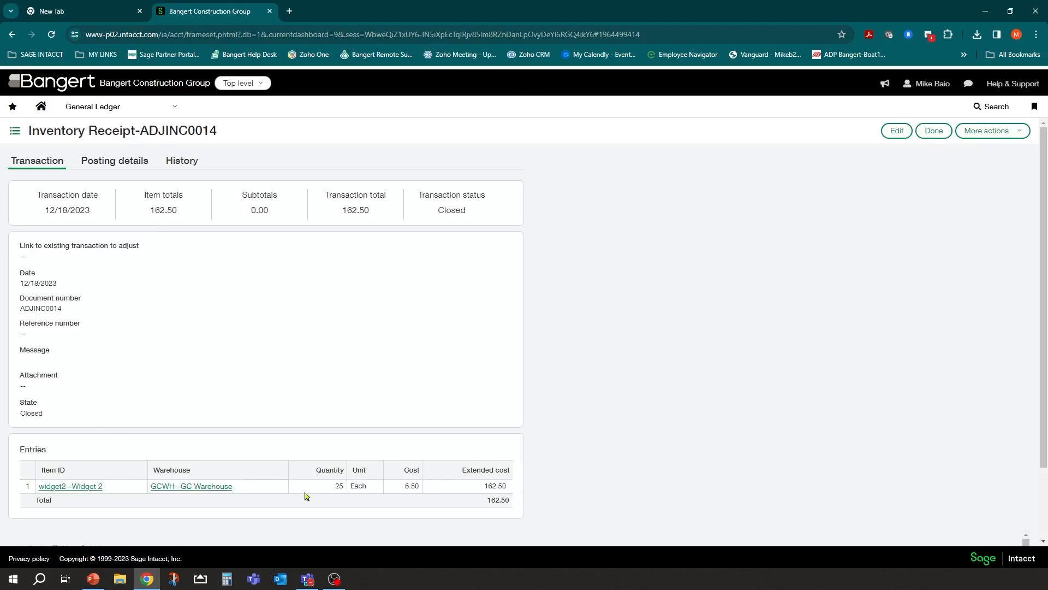
pyautogui.scroll(-2, 371, 481)
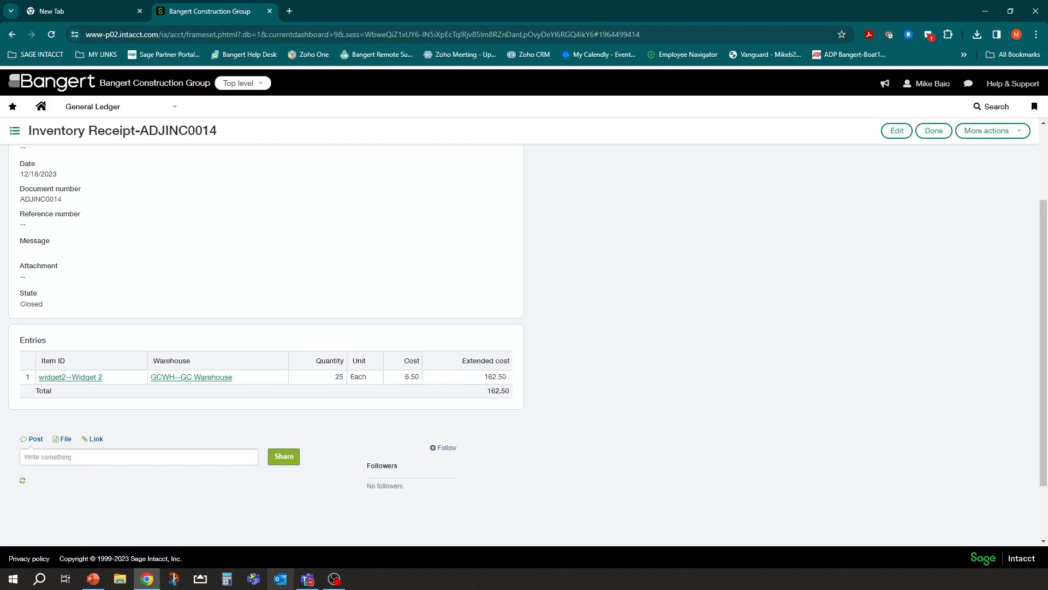
# Step: Switch to Calculator and multiply 25 by 8 to check the receipt's value
pyautogui.click(226, 579)
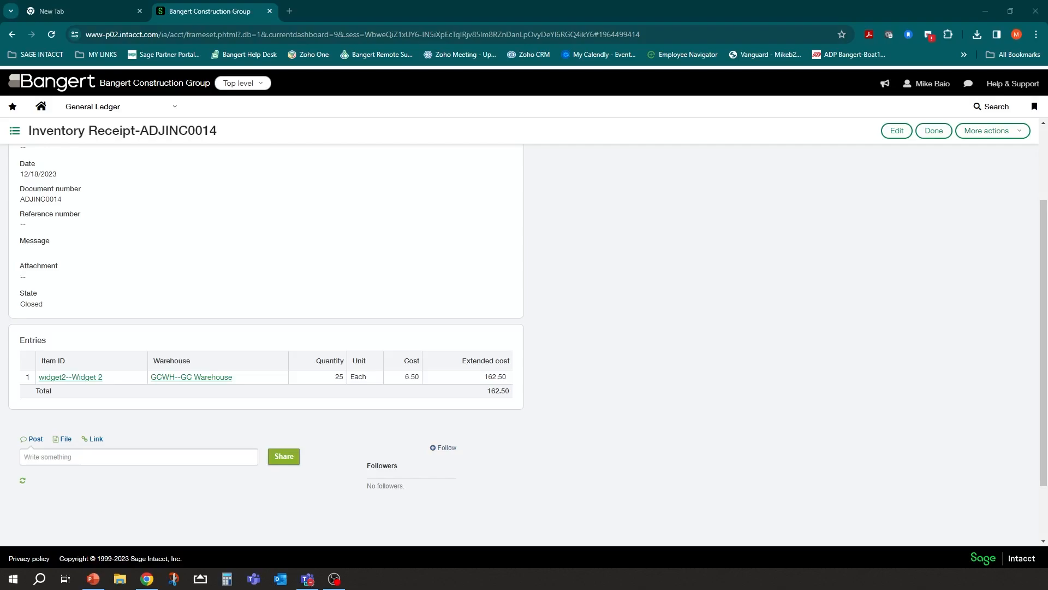
pyautogui.moveTo(278, 112); pyautogui.dragTo(404, 101)
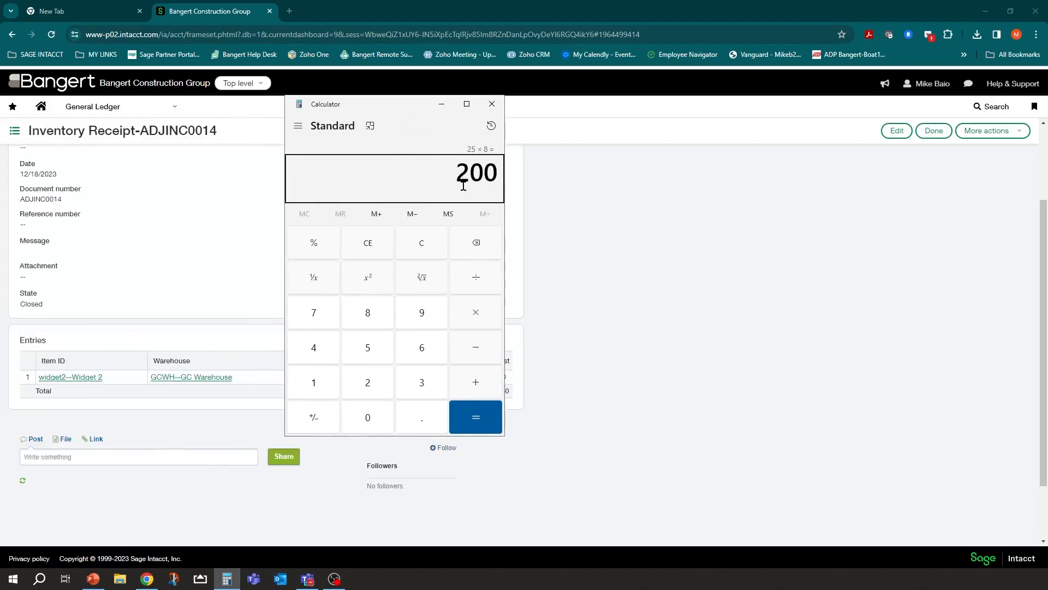
# Step: Close Calculator and the inventory receipt, and highlight the receipt's amount in the line items for Inventory transactions
pyautogui.click(491, 104)
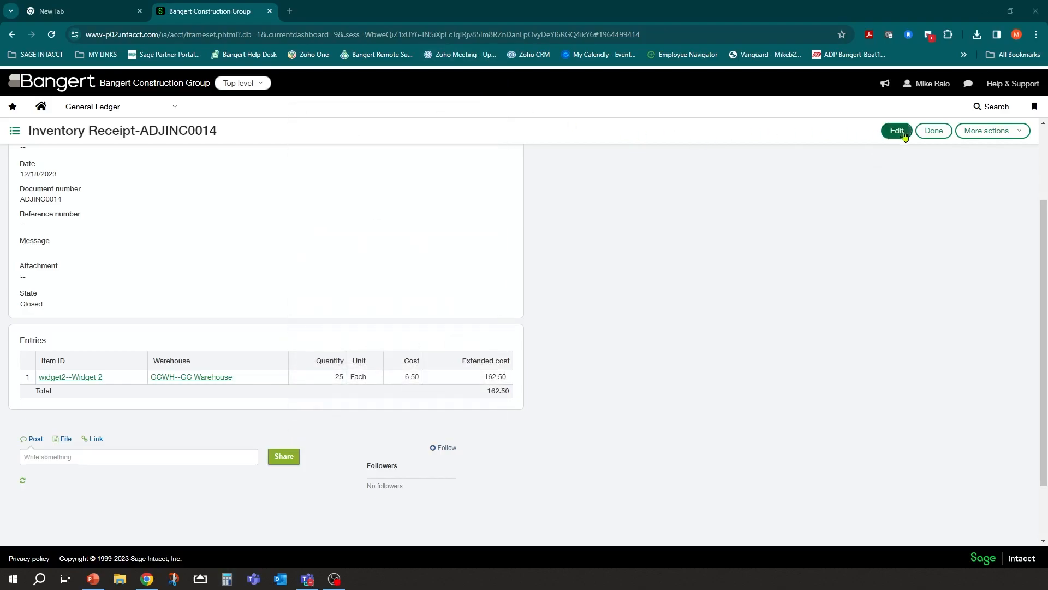
pyautogui.click(934, 131)
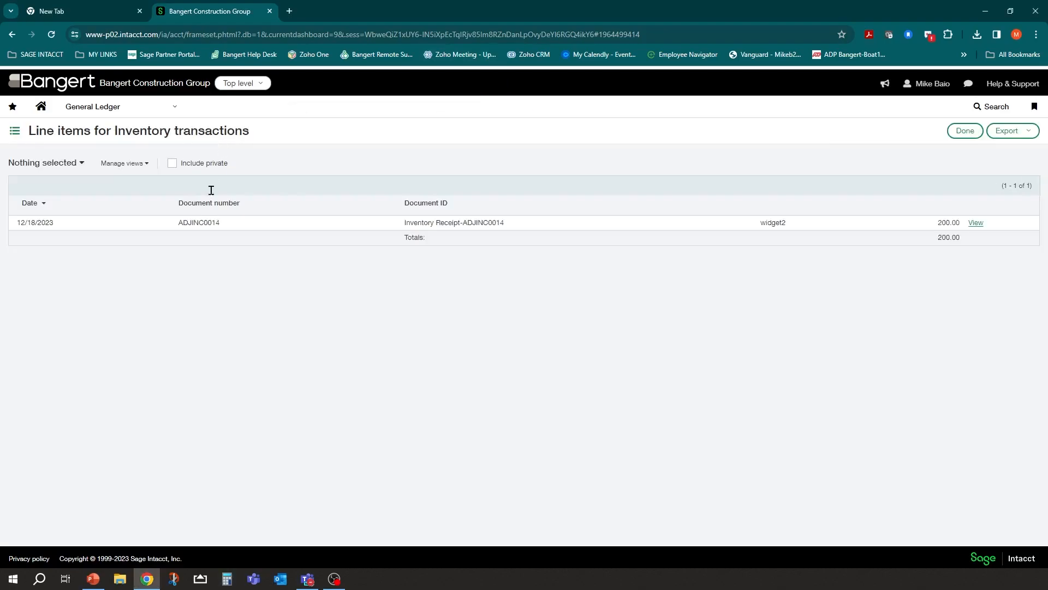
pyautogui.doubleClick(939, 225)
# Step: Open Inventory Control's prior period COGS adjustments and review the available action options without changing the selection
pyautogui.click(165, 110)
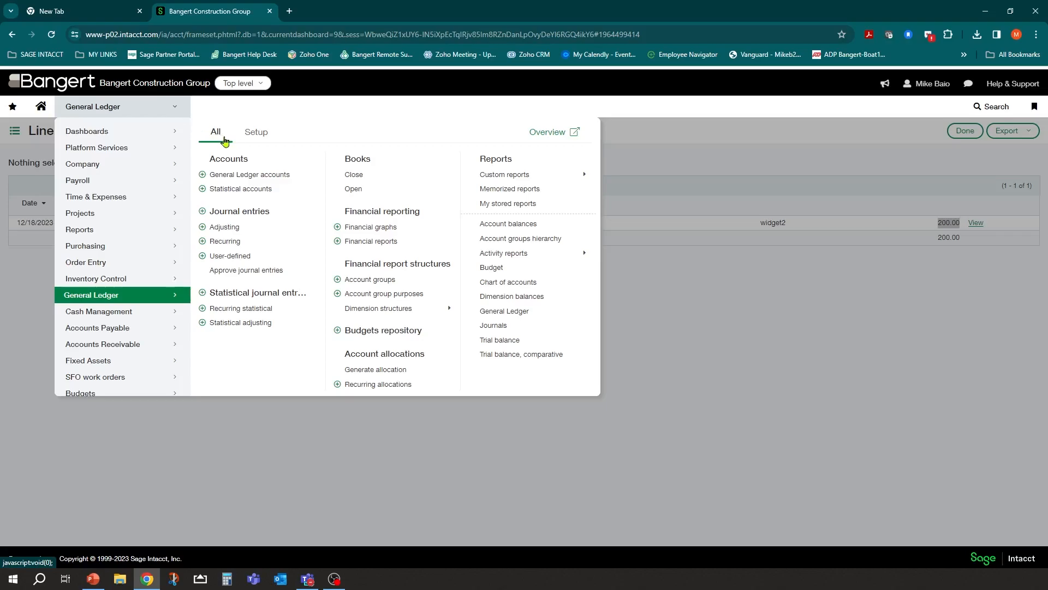
pyautogui.scroll(-1, 360, 298)
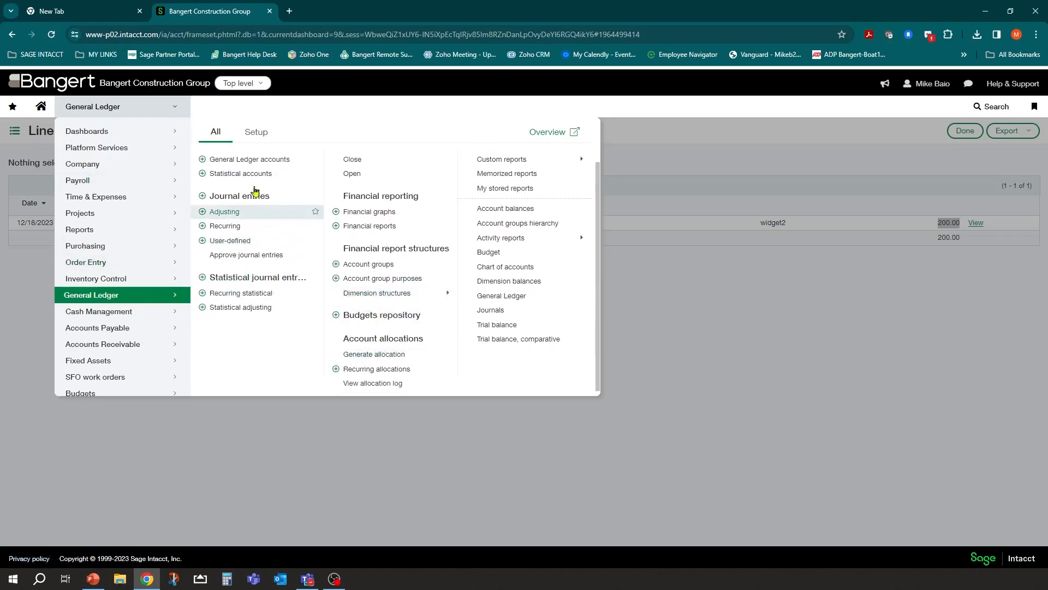
pyautogui.click(116, 283)
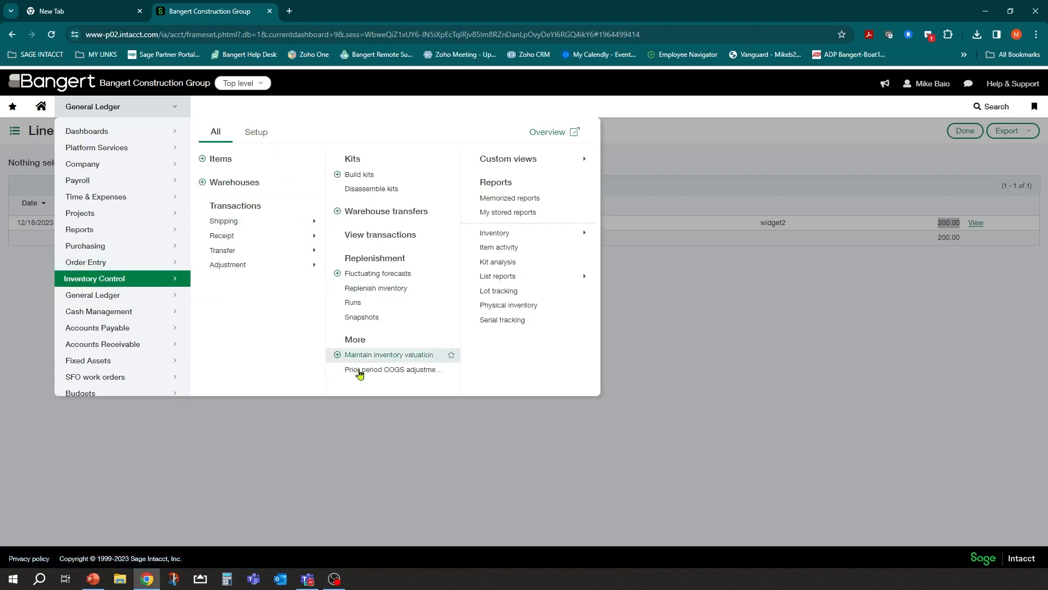
pyautogui.click(407, 377)
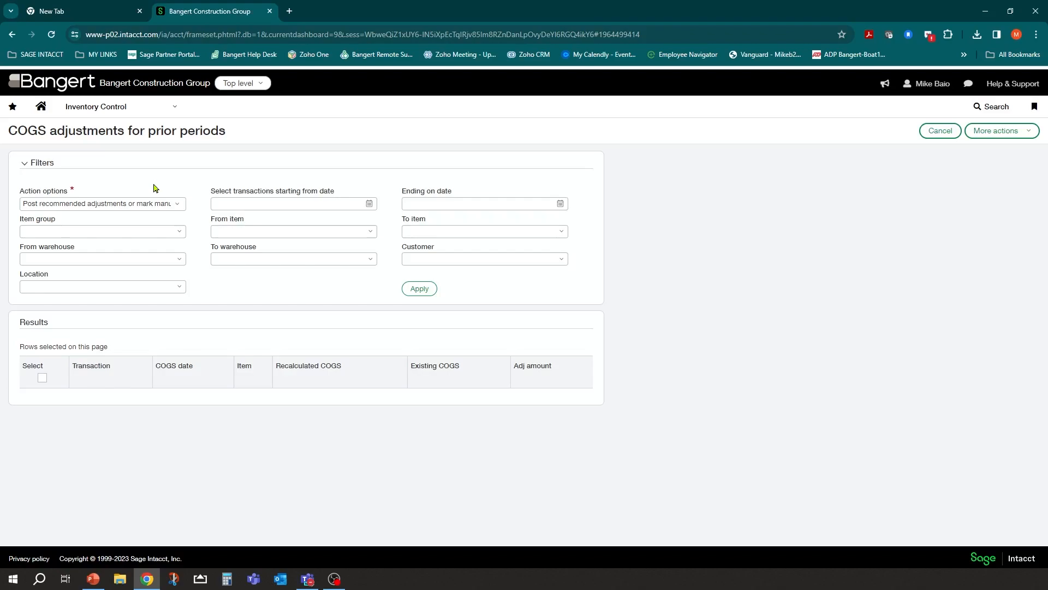
pyautogui.click(164, 203)
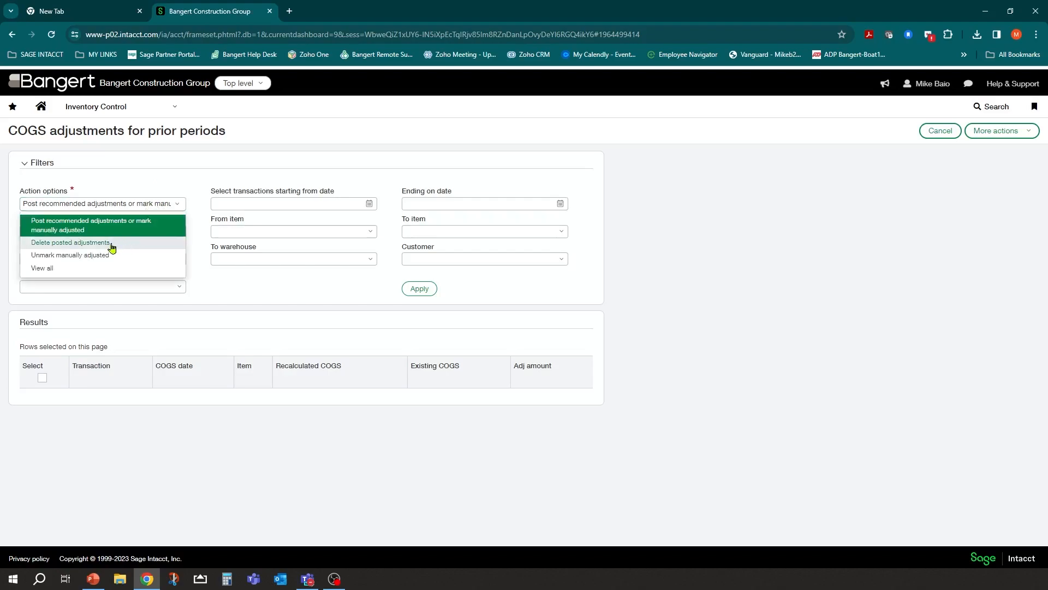
pyautogui.click(272, 293)
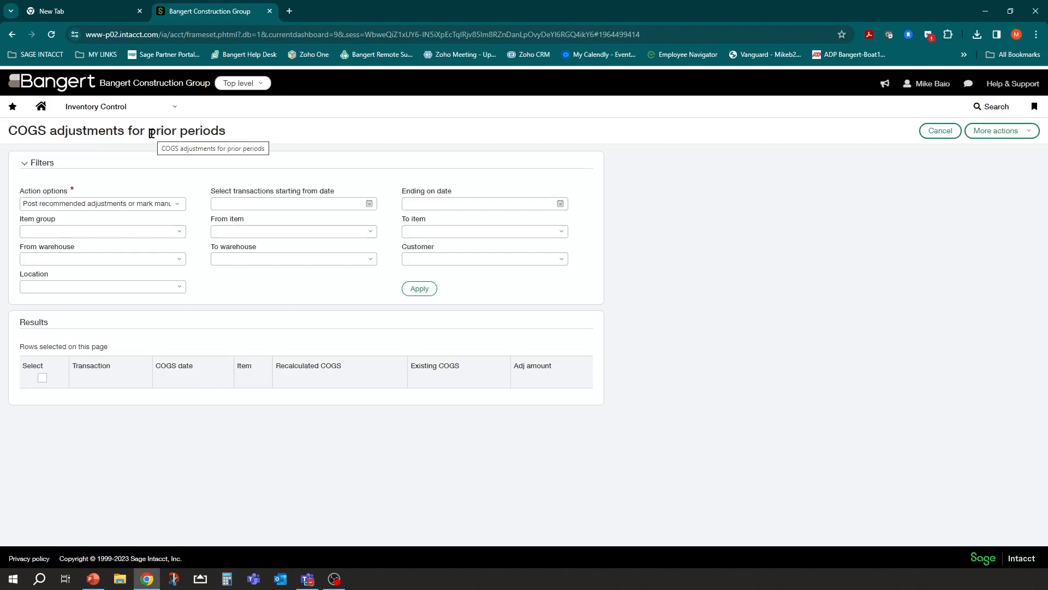
# Step: Leave the COGS adjustments page for the home page, discarding any changes, and display the list of applications
pyautogui.click(41, 107)
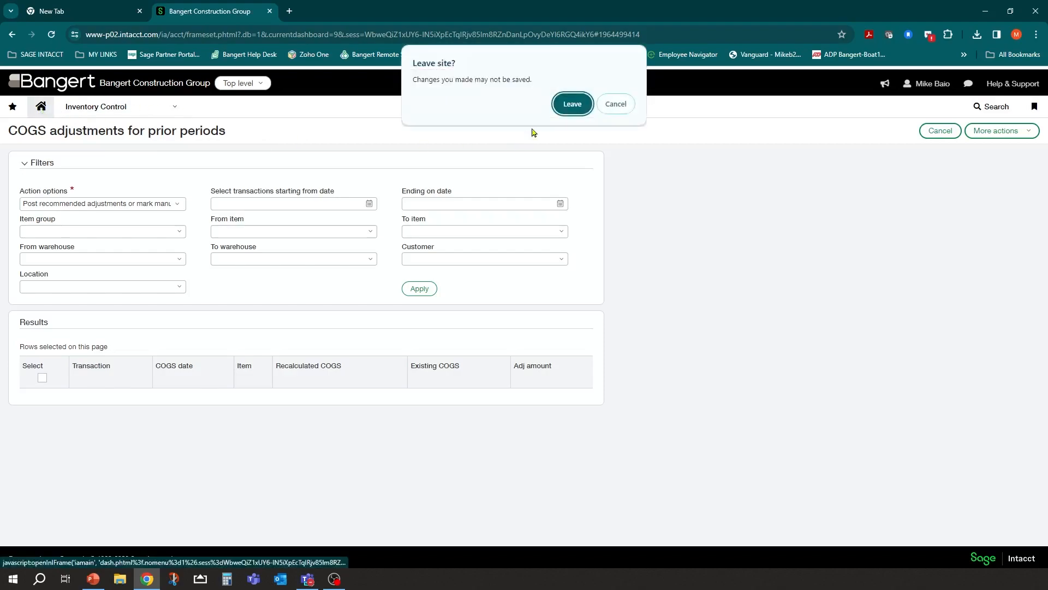
pyautogui.click(569, 103)
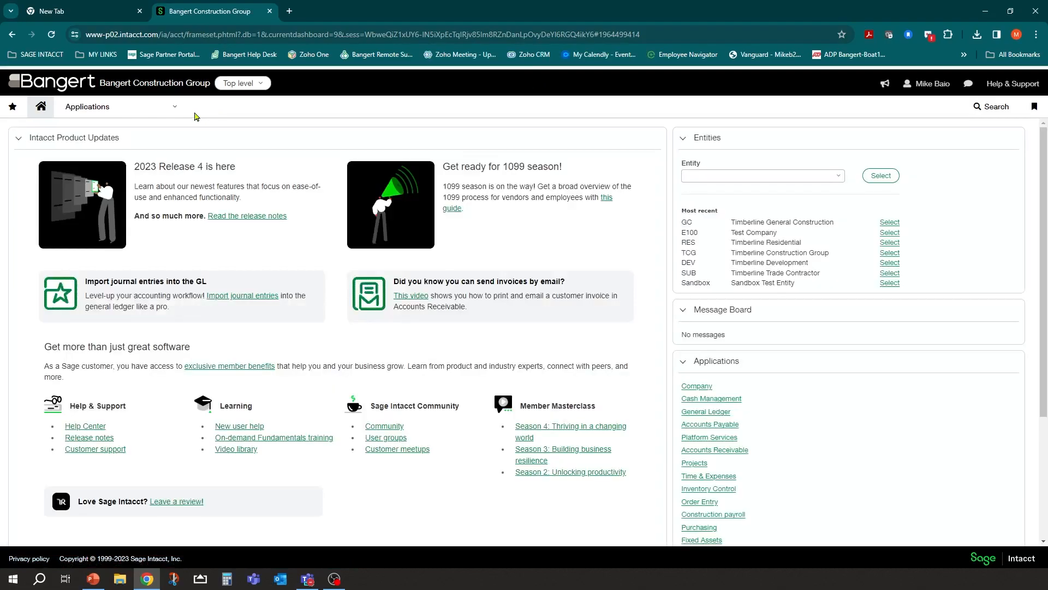
pyautogui.click(163, 107)
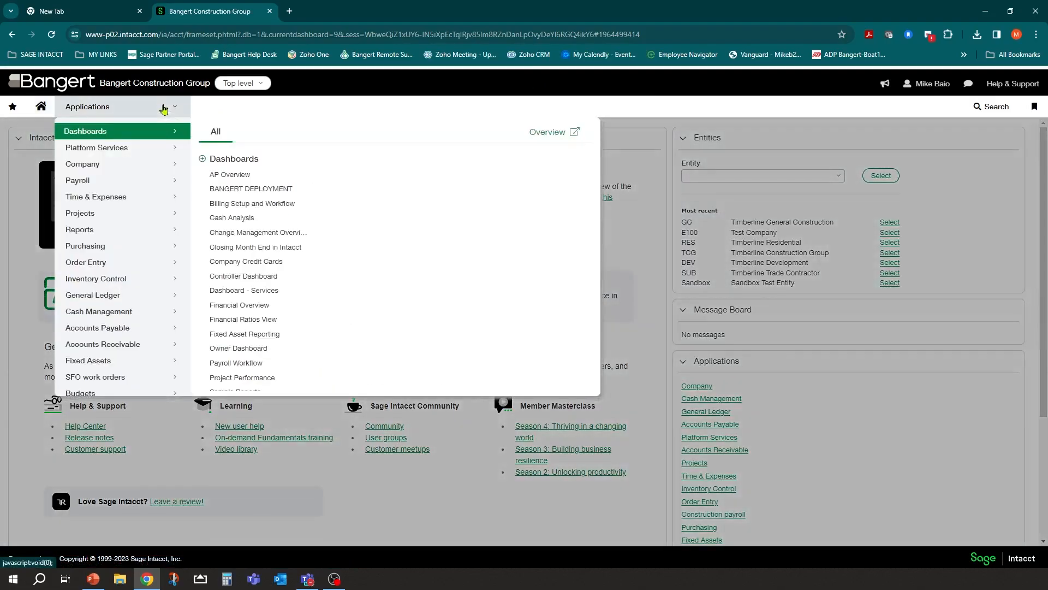